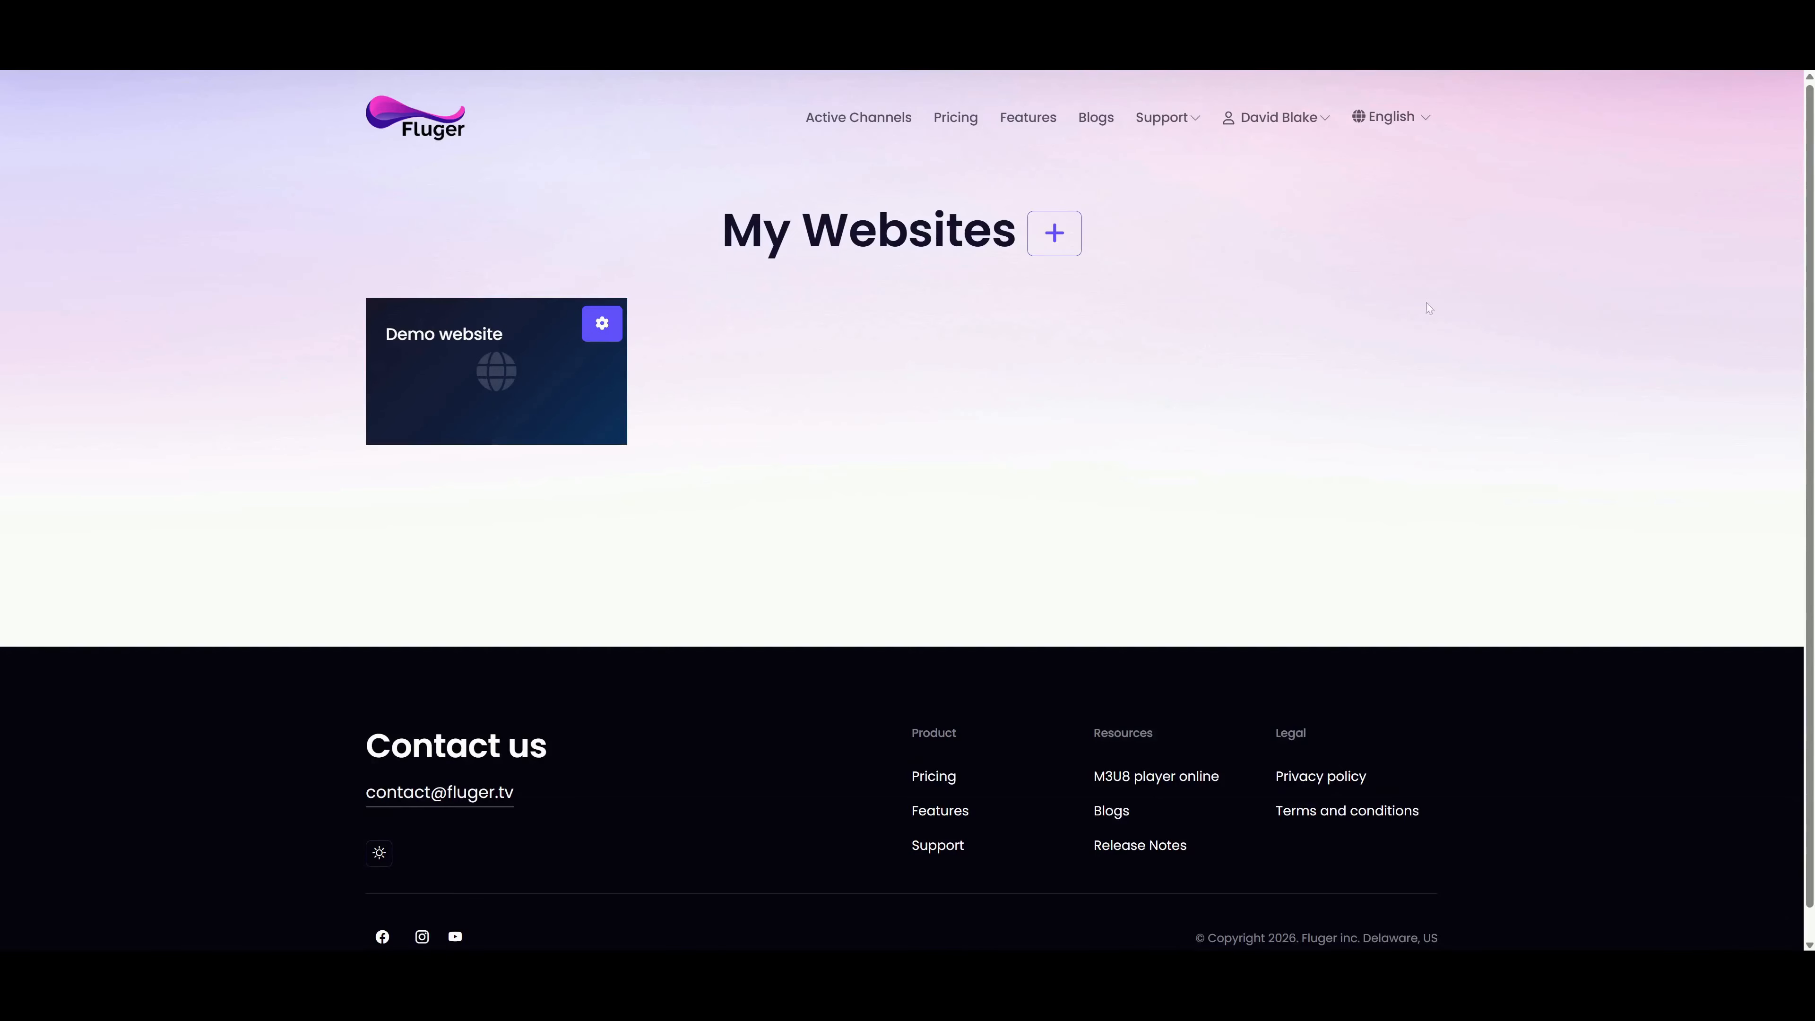
- Open the My Websites page from the account options
click(1278, 117)
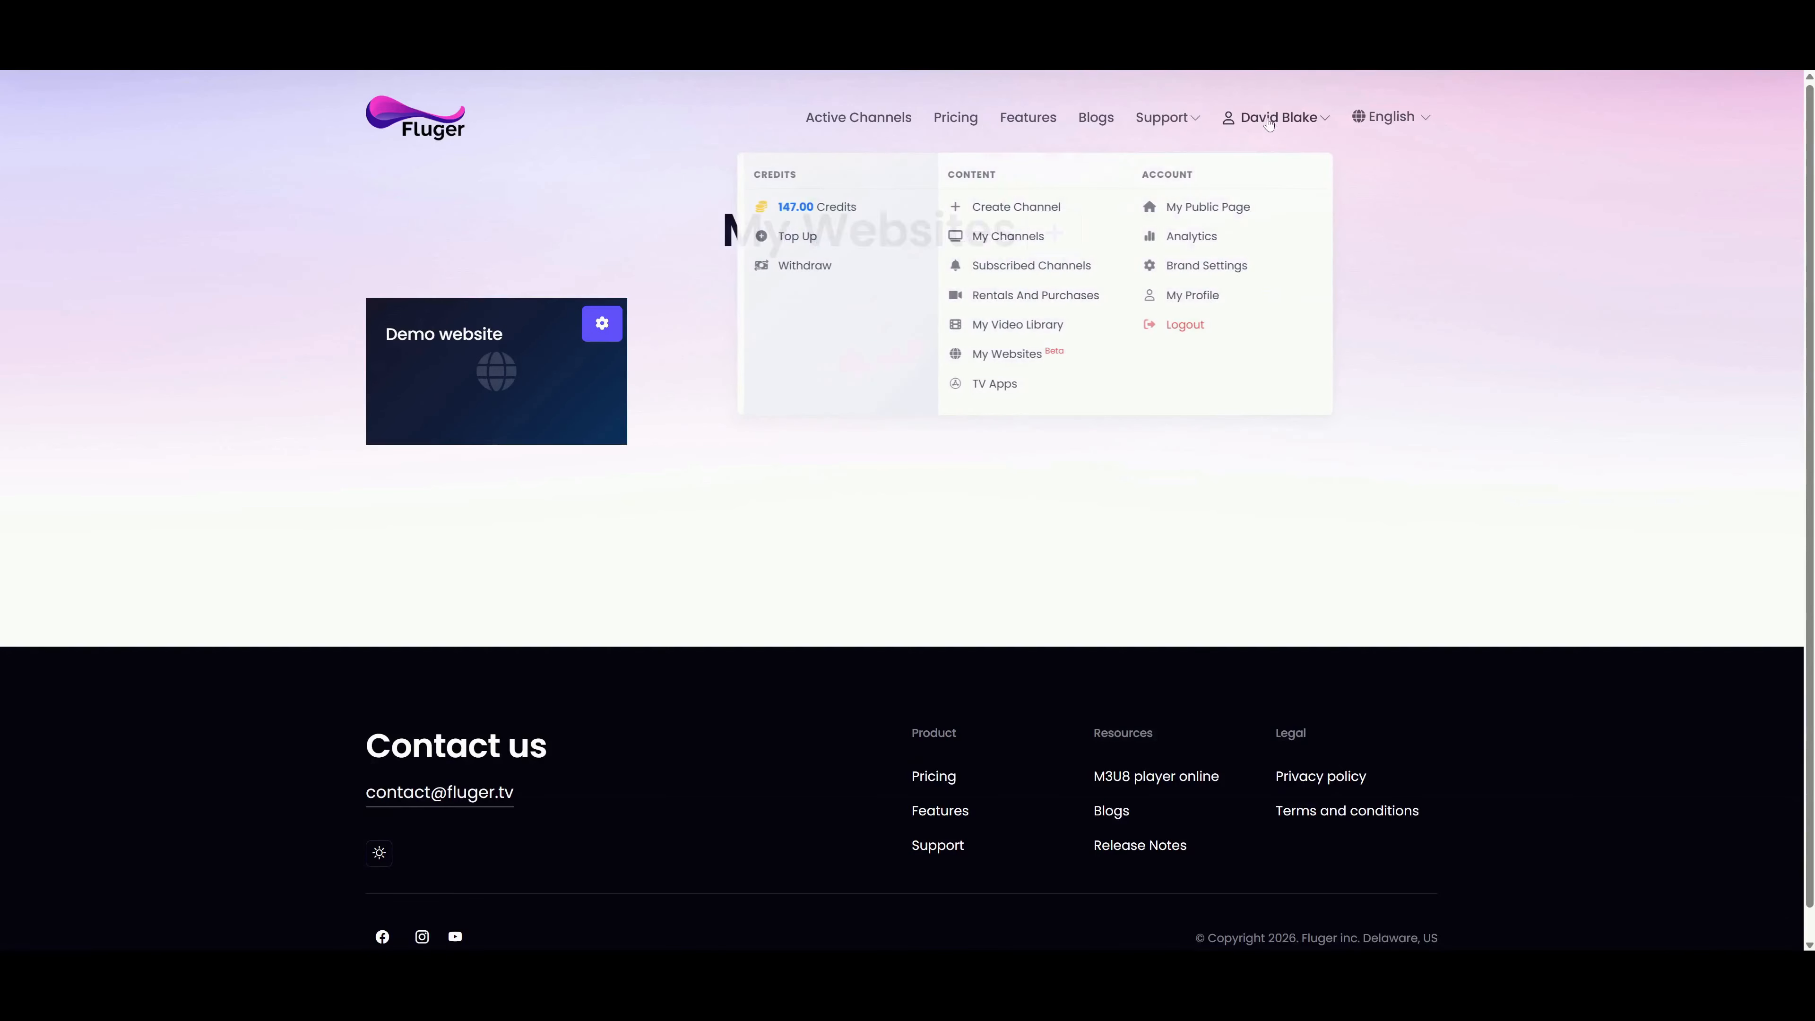
click(1037, 350)
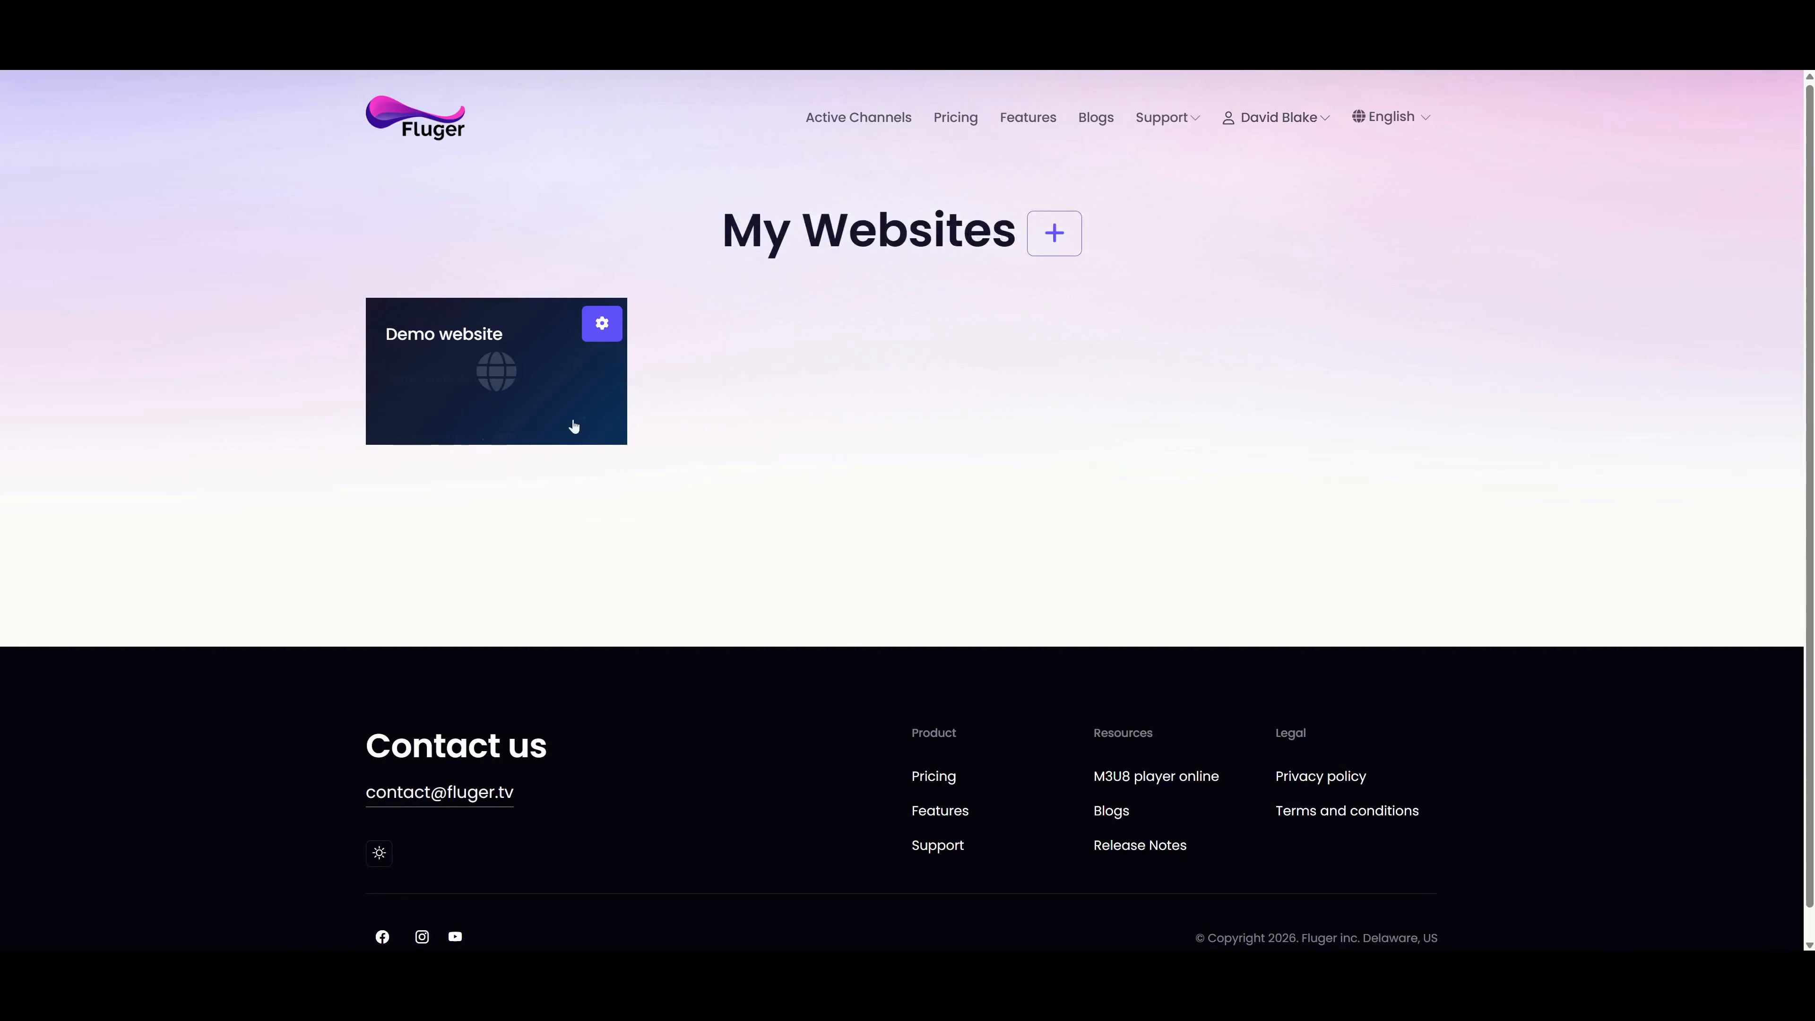
- Review the title, subdomain and custom domain fields of the new website form, and cancel without creating a site
click(602, 323)
click(1054, 233)
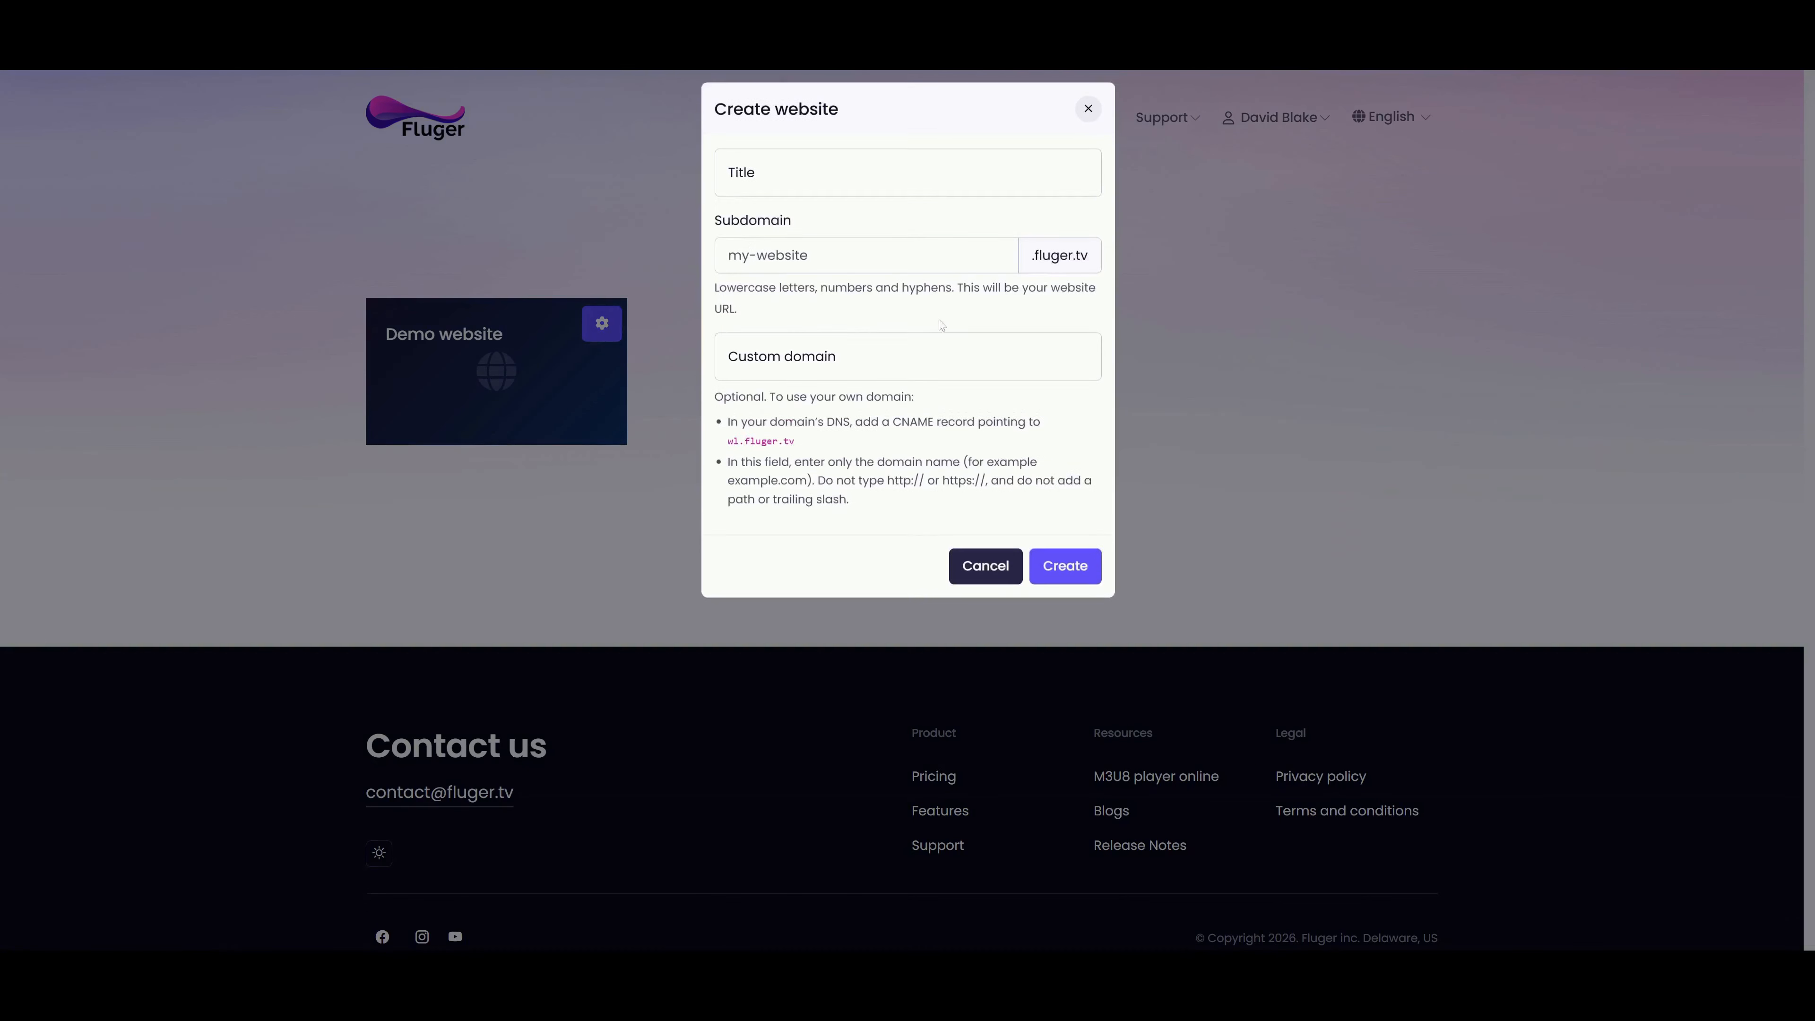
click(857, 184)
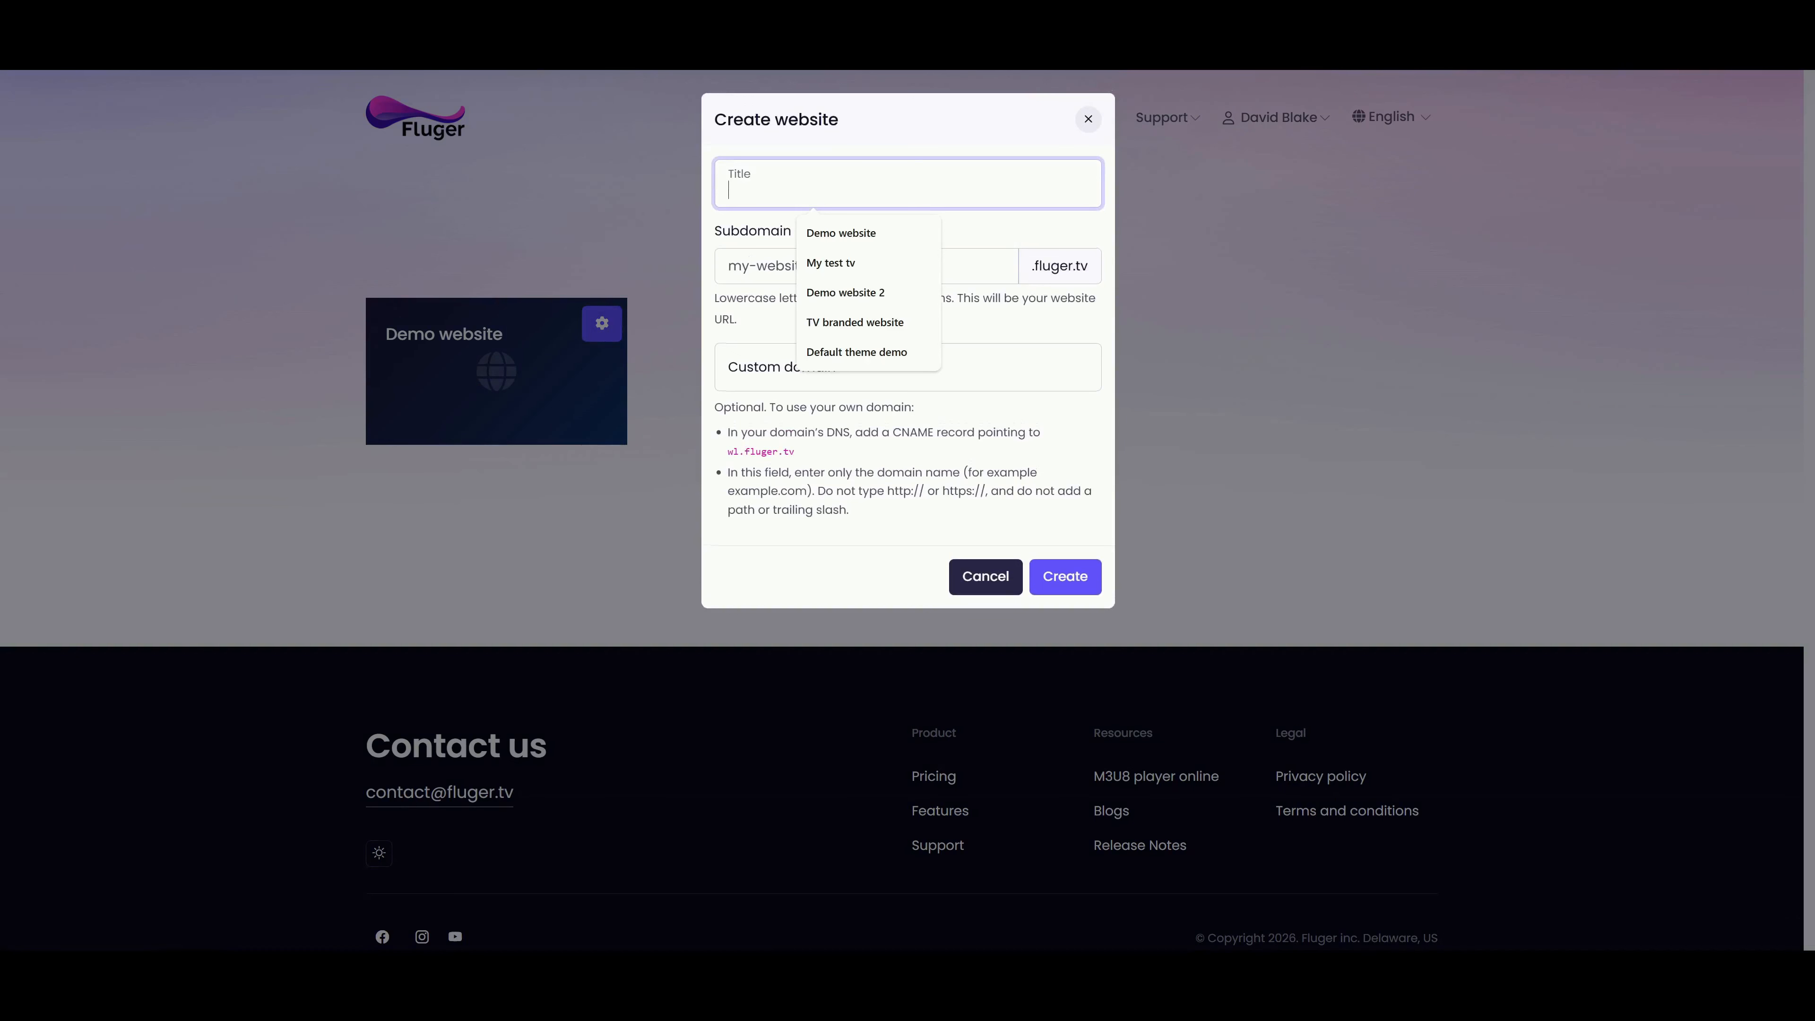
key(Tab)
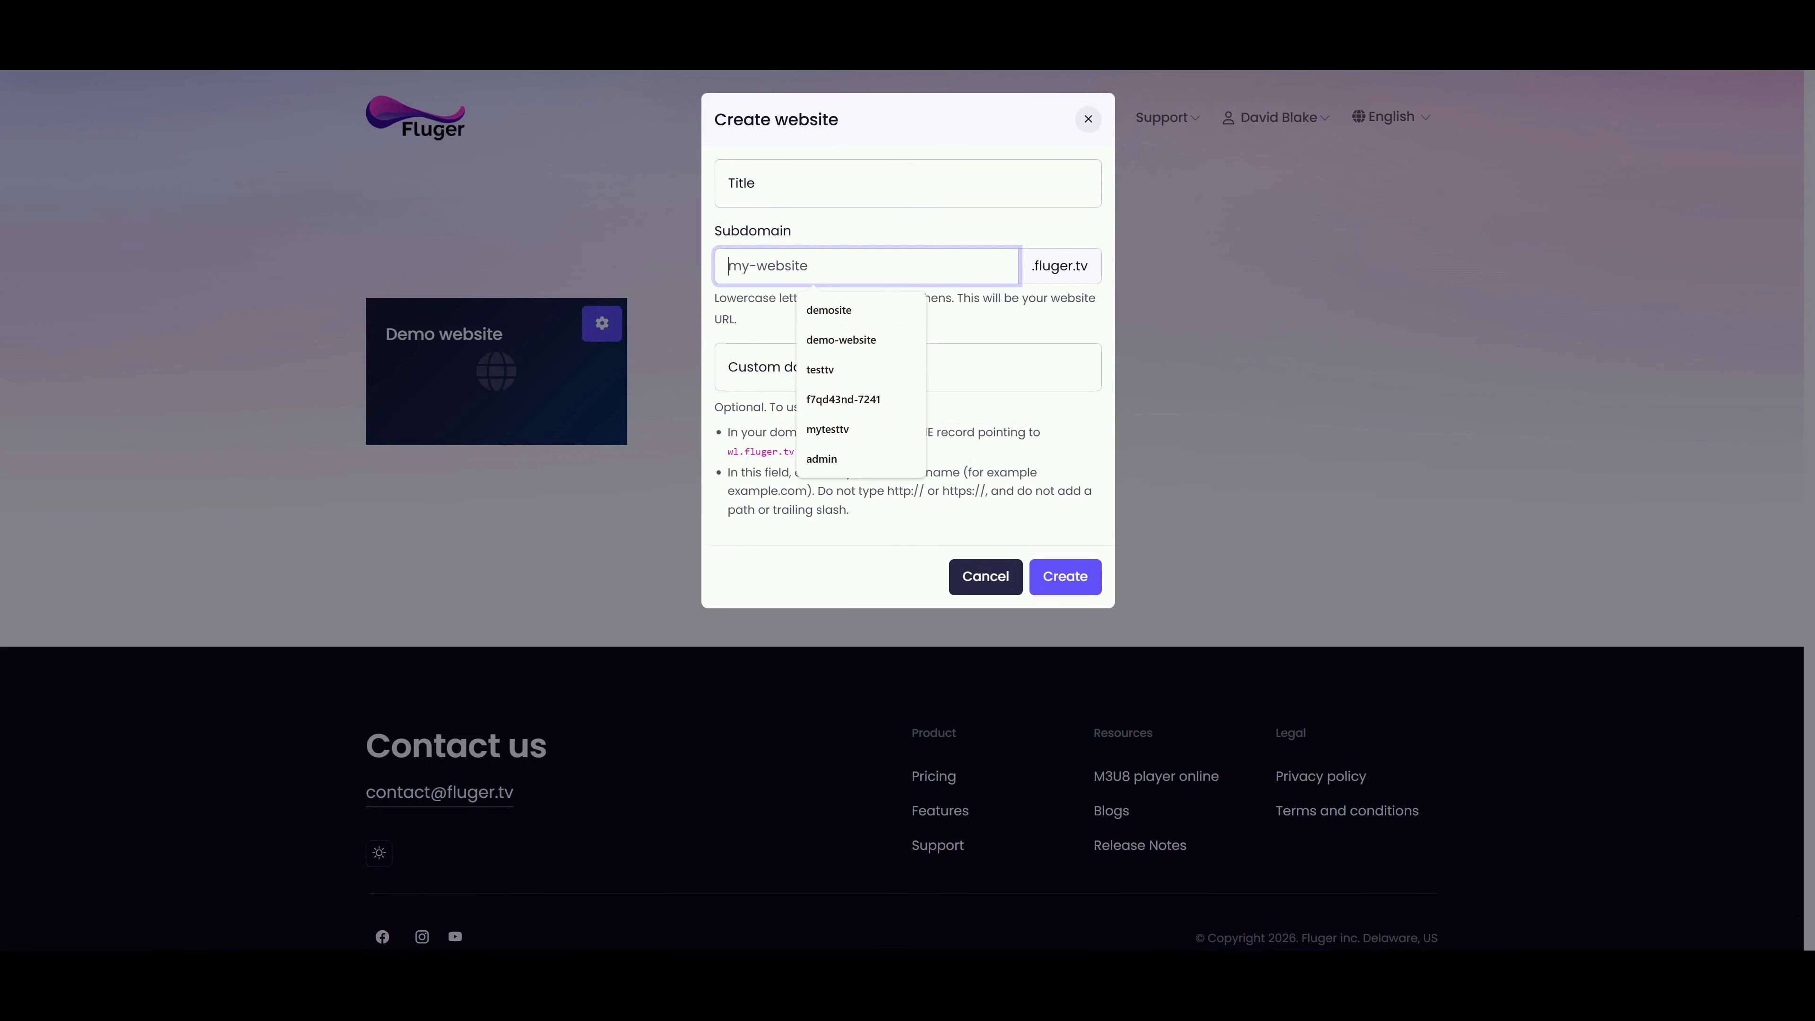
click(908, 367)
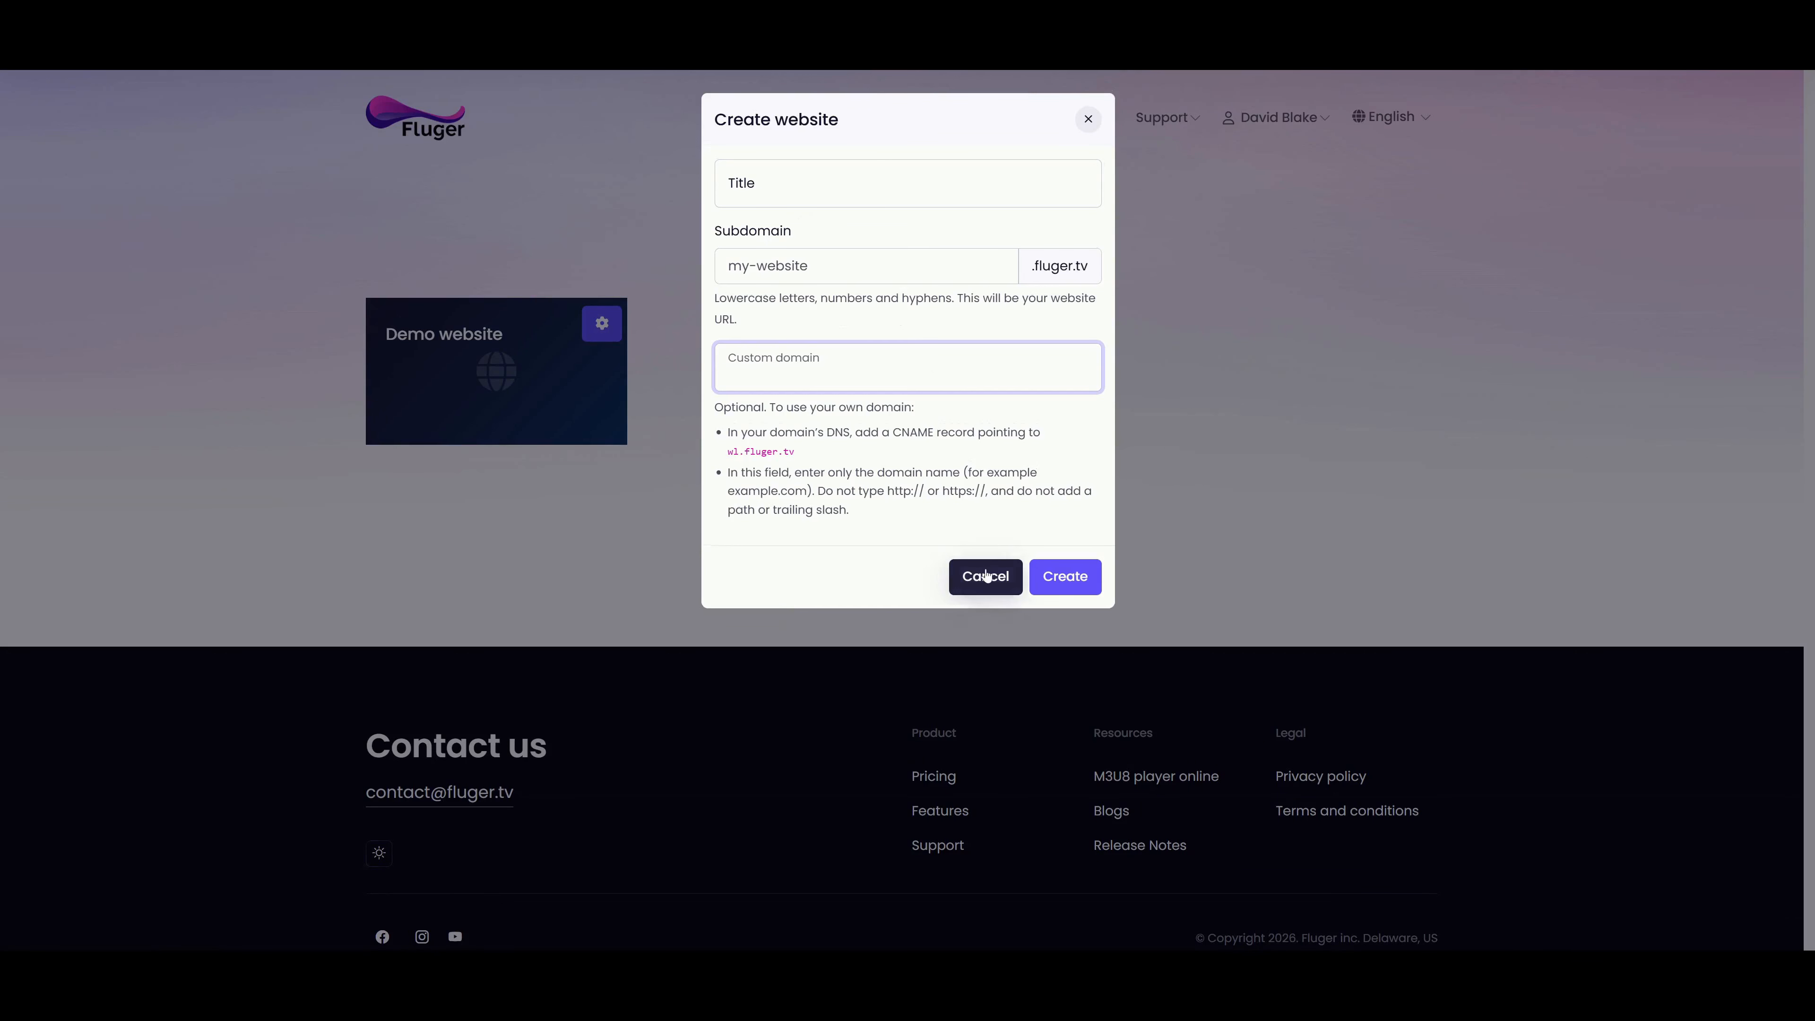
click(972, 580)
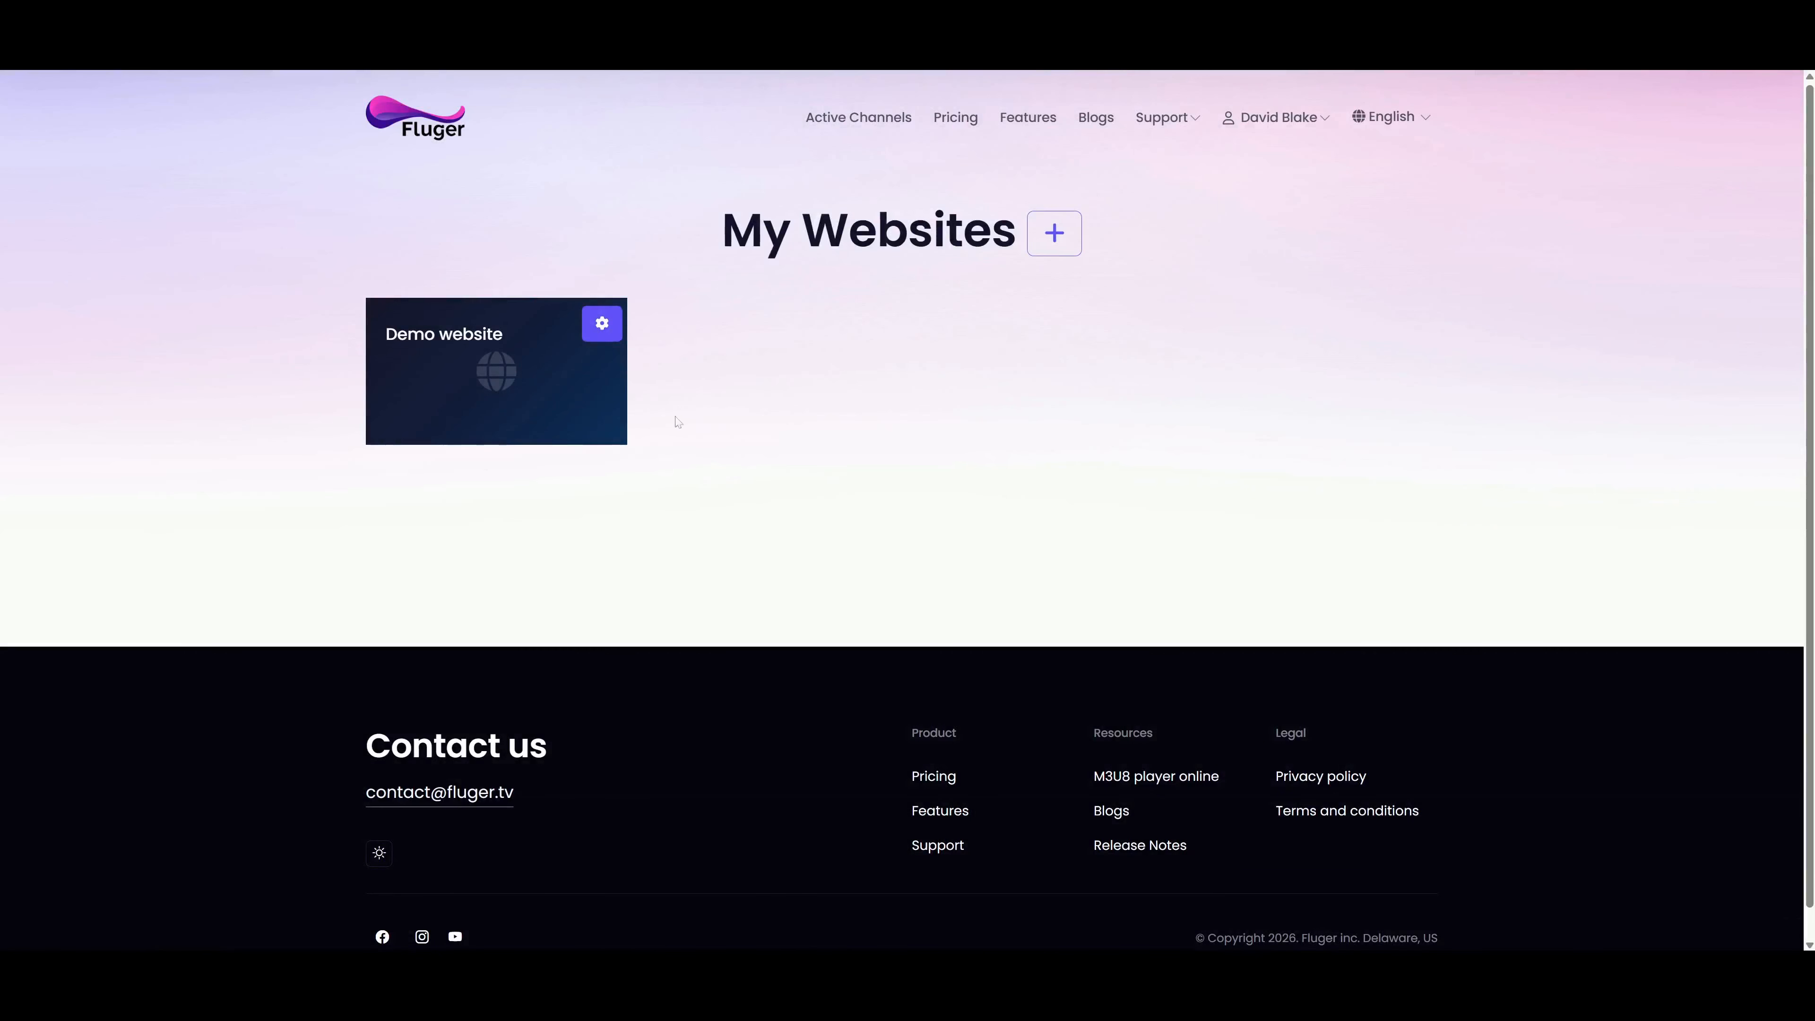
- Look over the Demo website's management options and view its list of website users, closing the list without changes
click(598, 330)
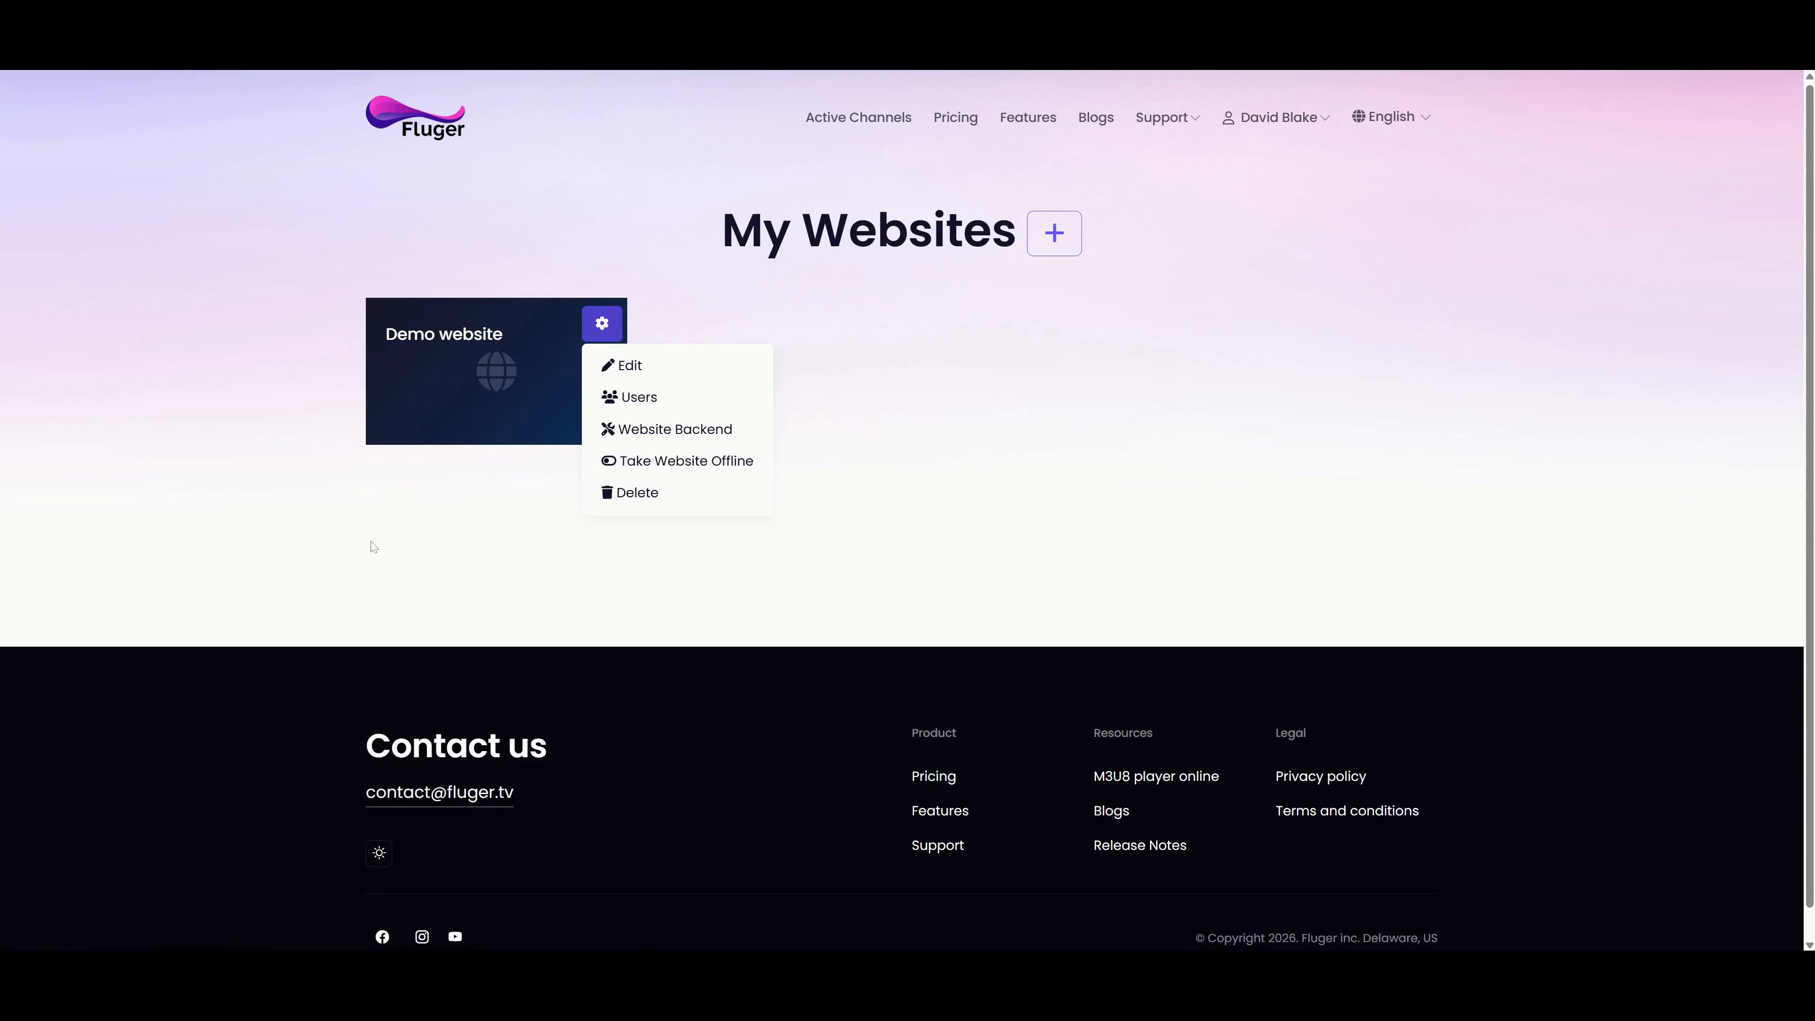
click(391, 543)
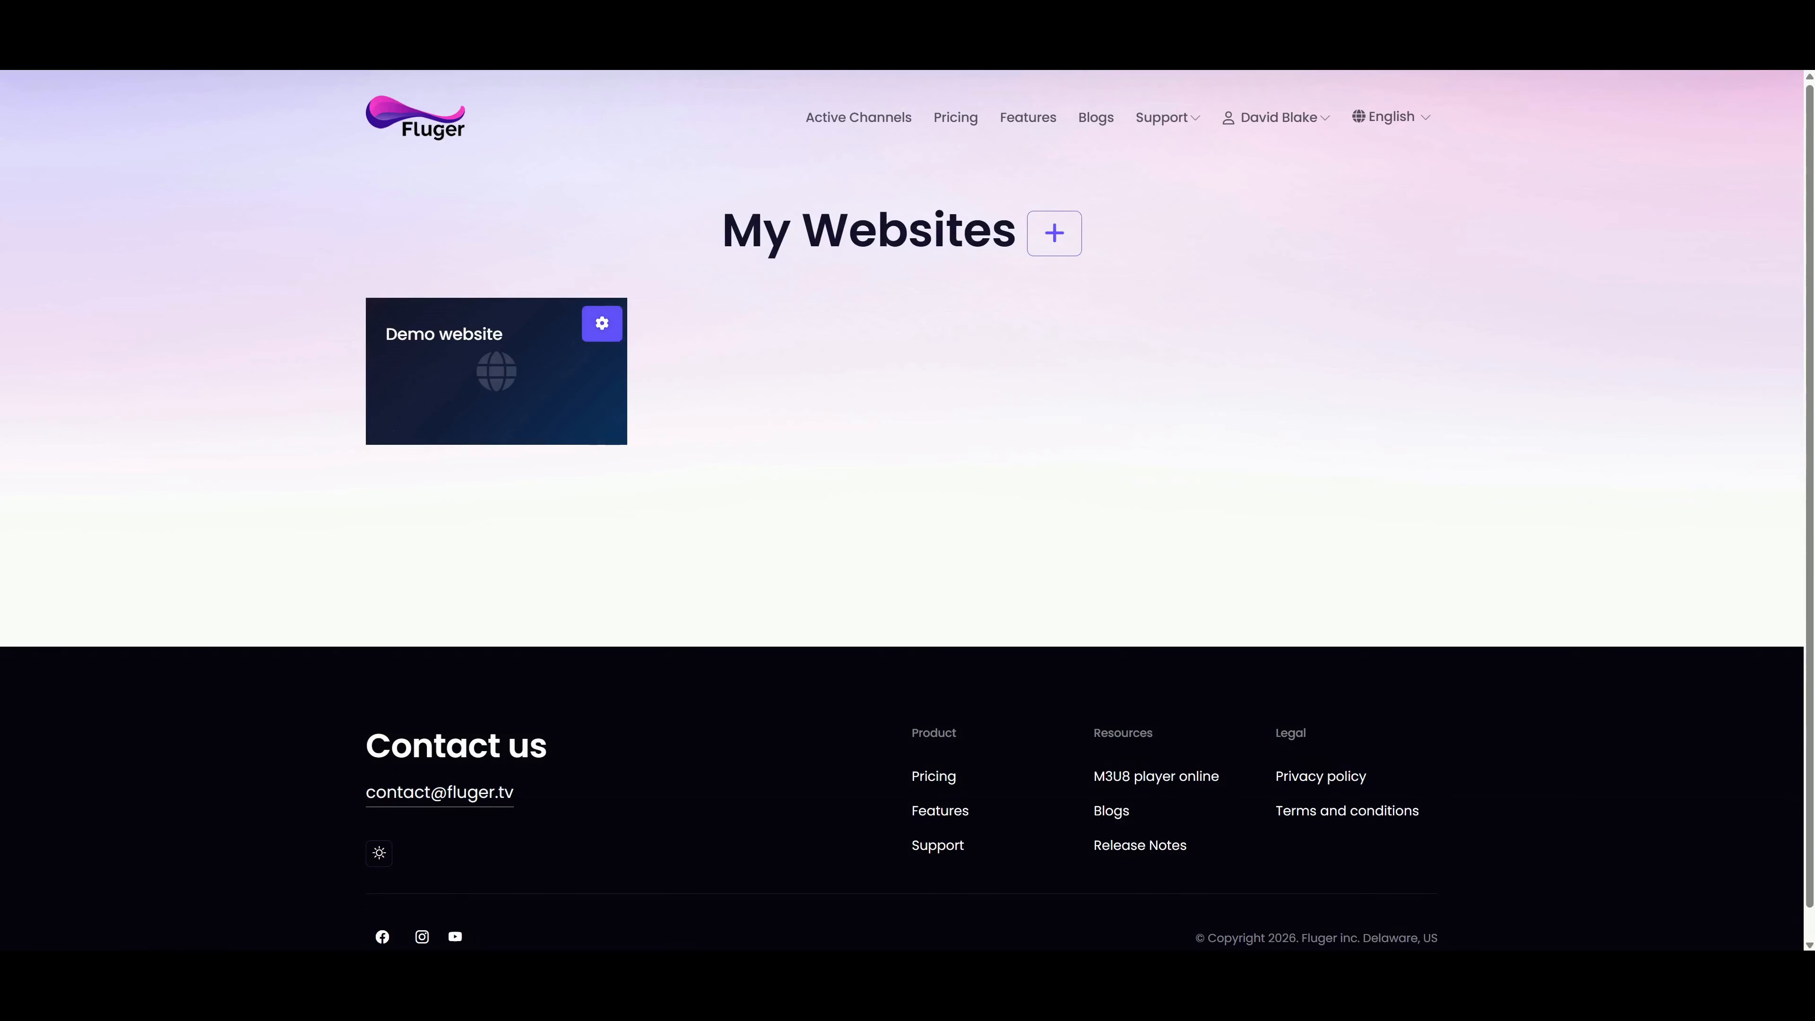
click(598, 333)
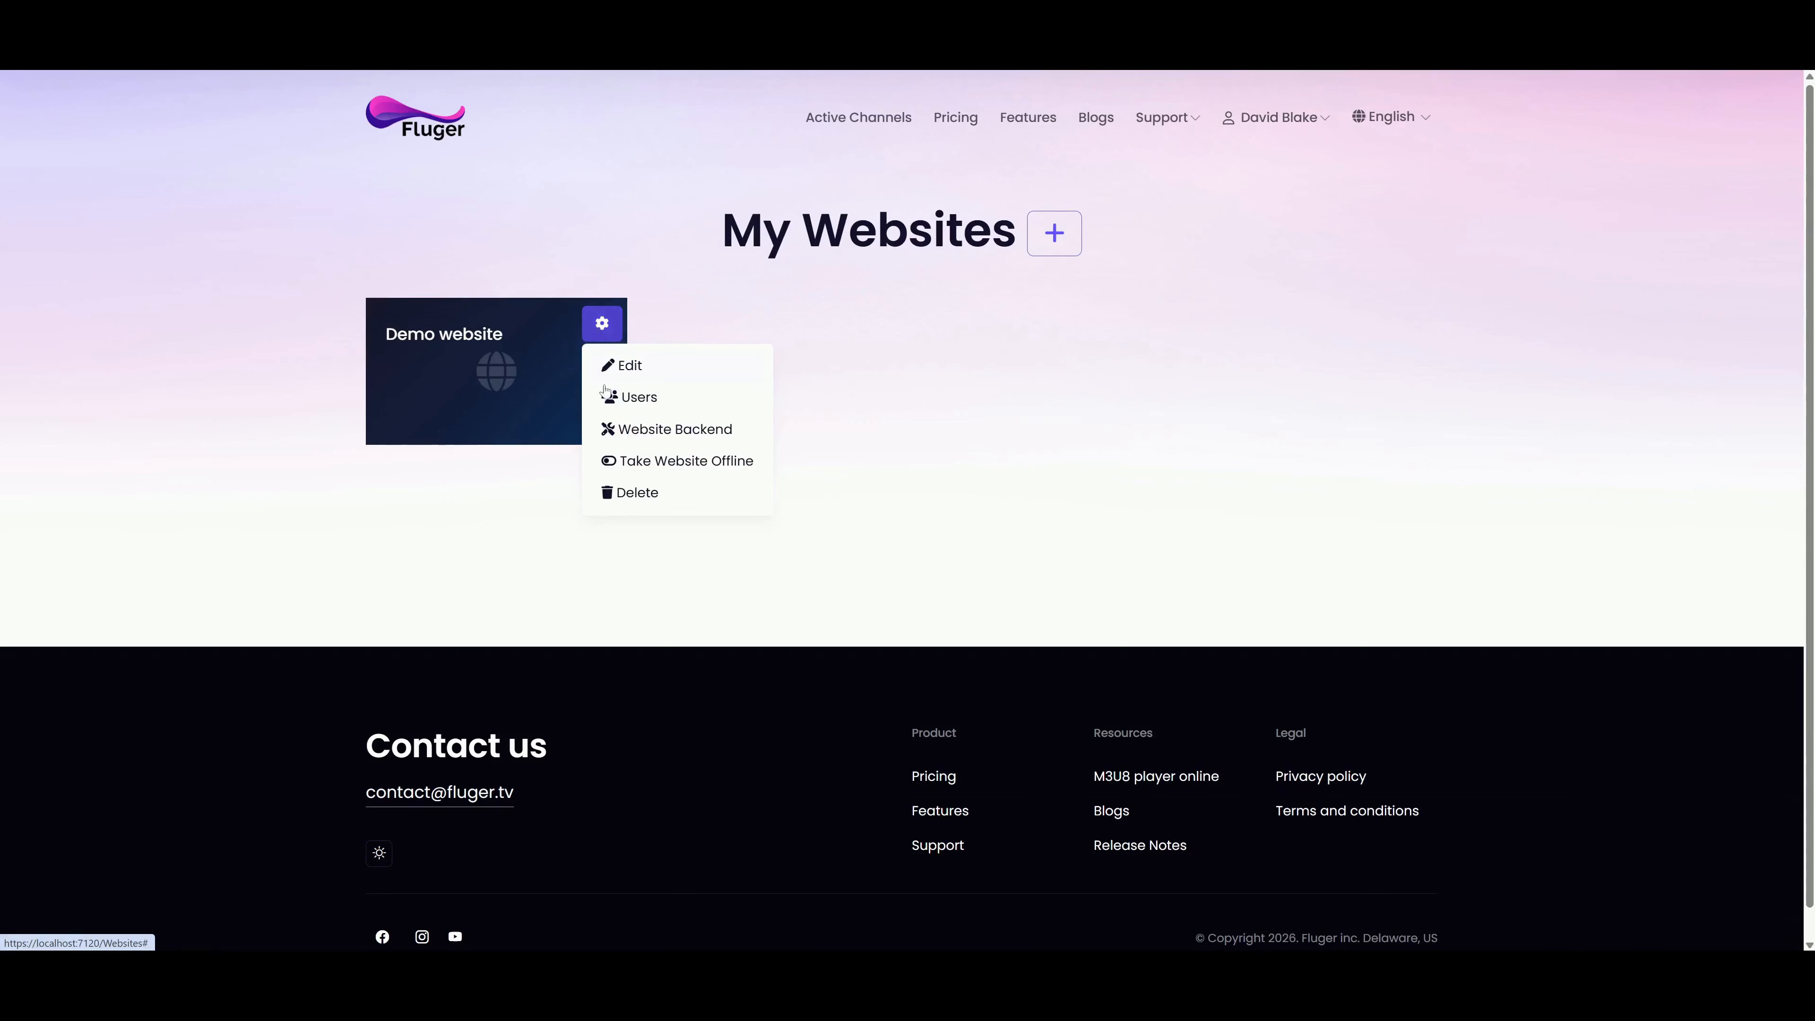
click(629, 400)
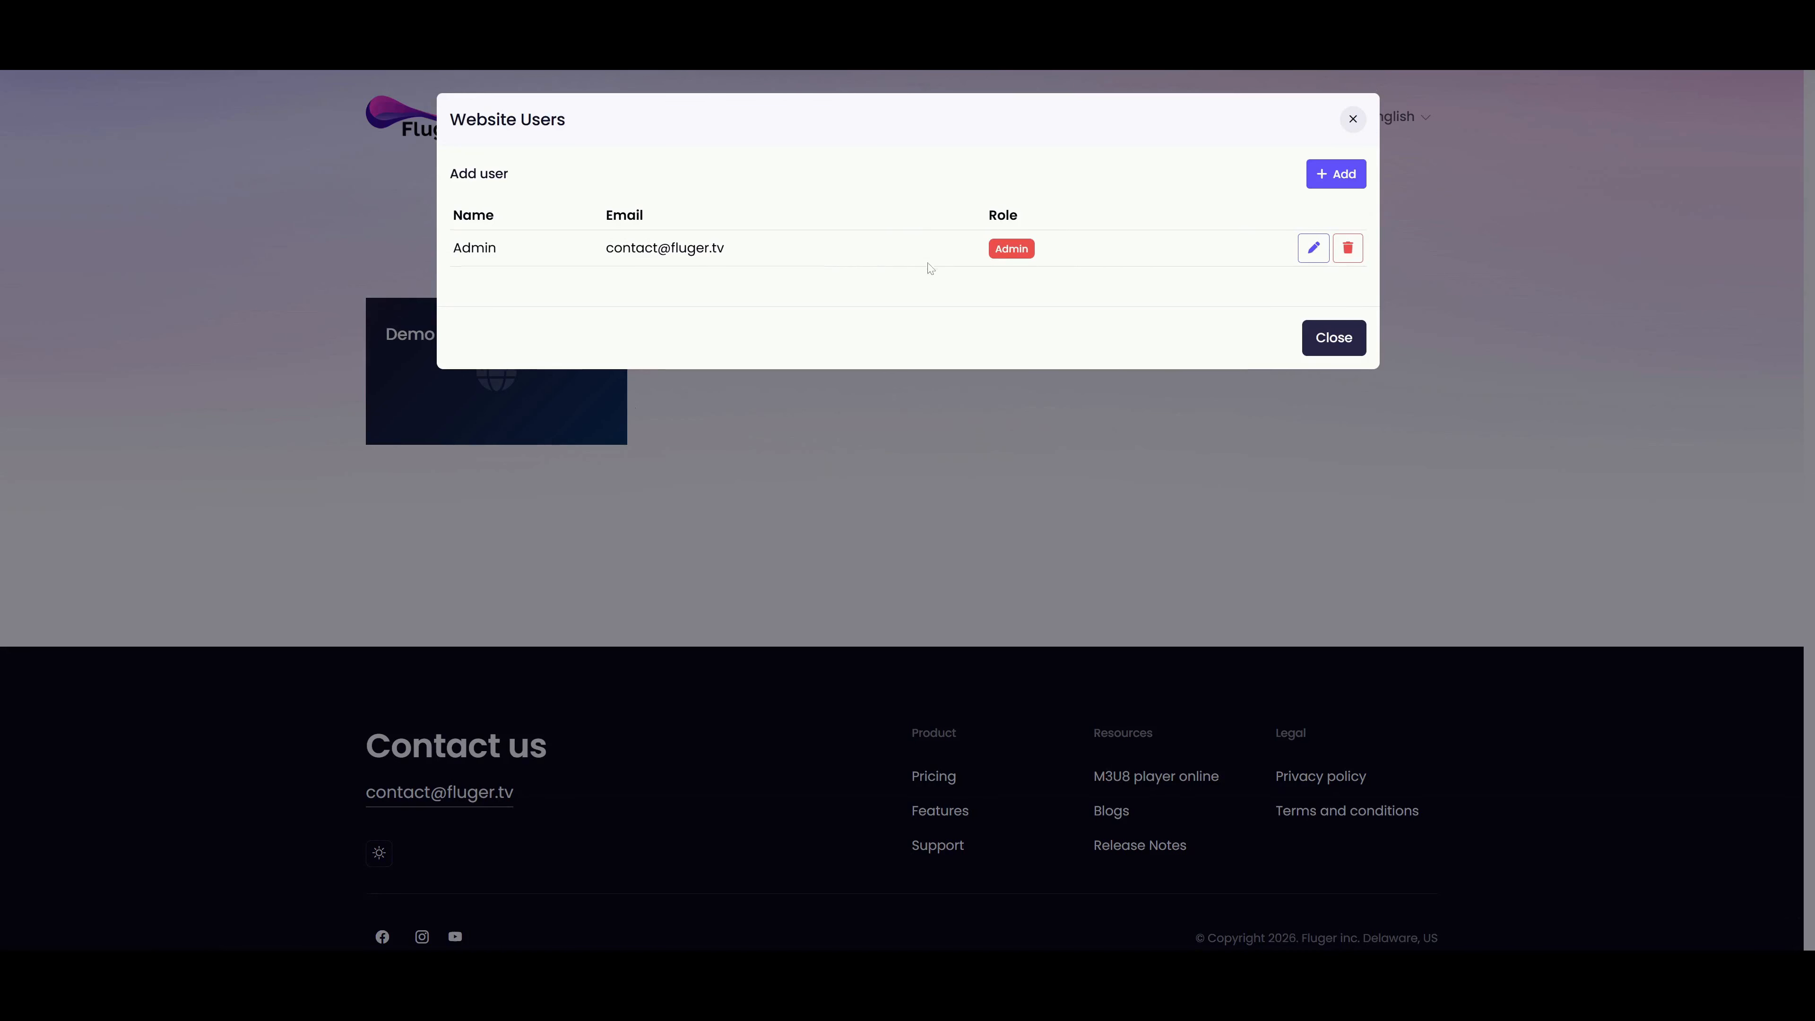
click(1331, 339)
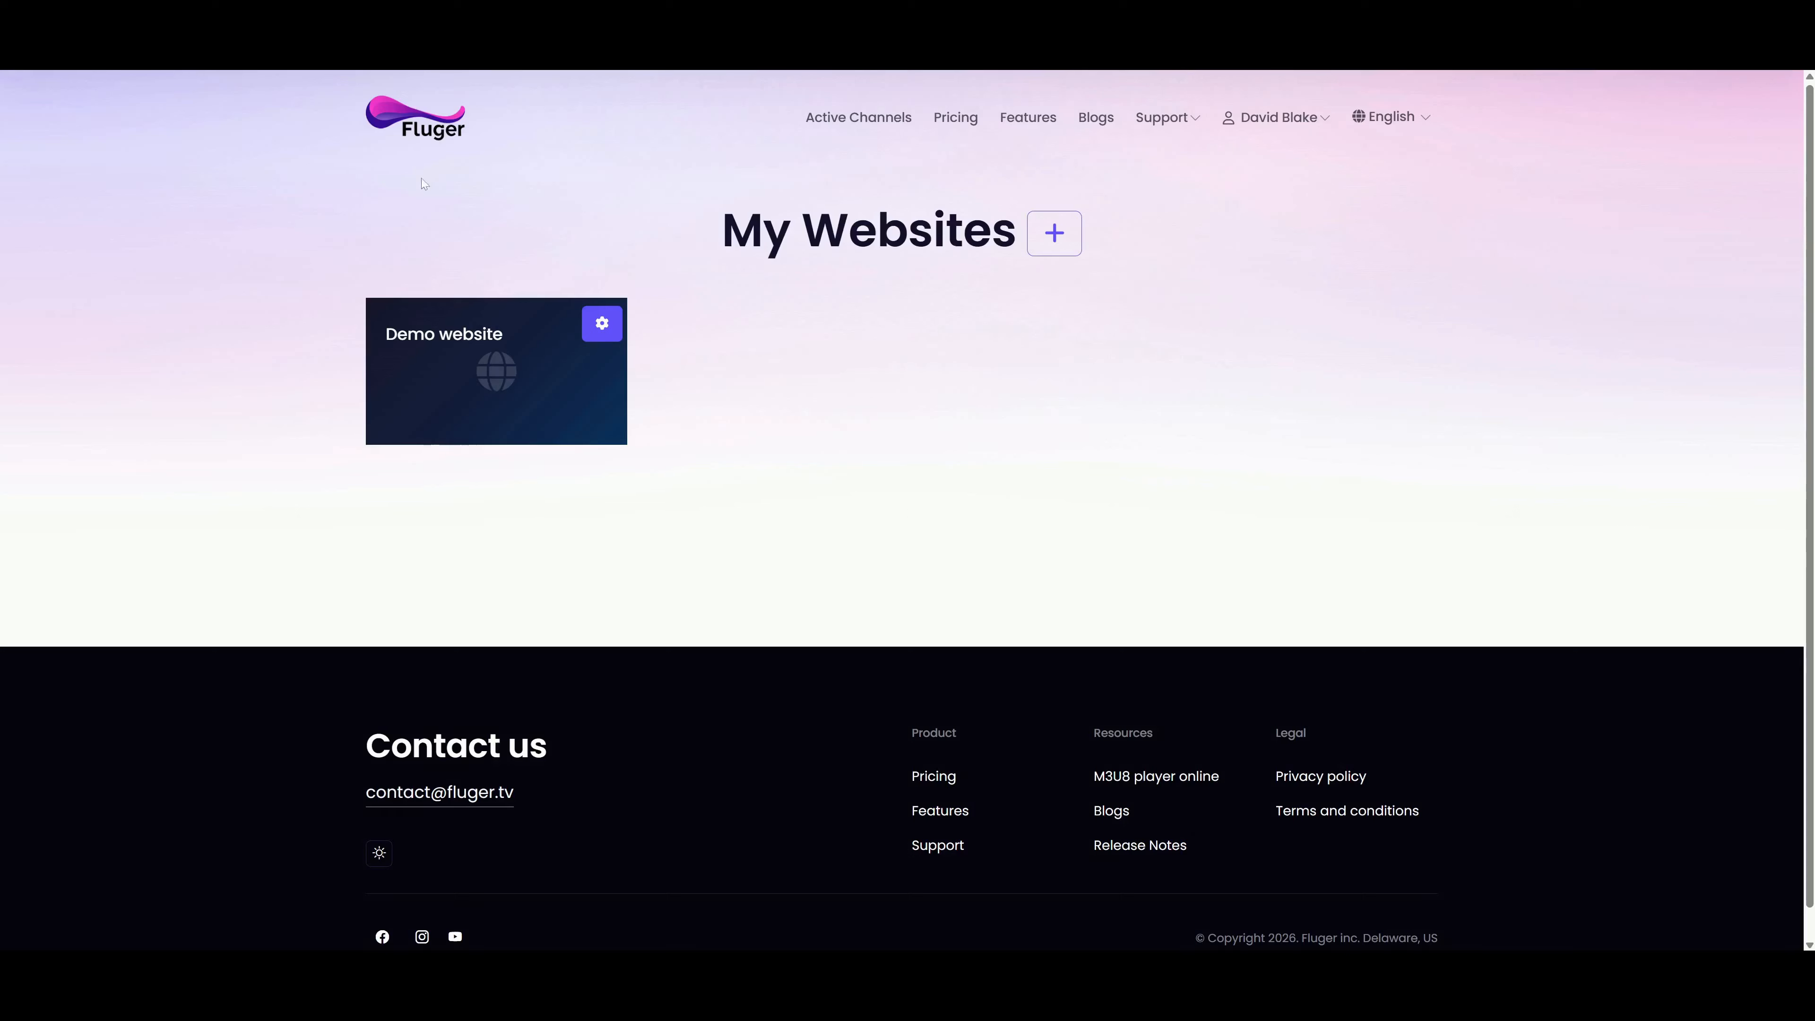
- Open the Website Backend of the Demo website
click(606, 340)
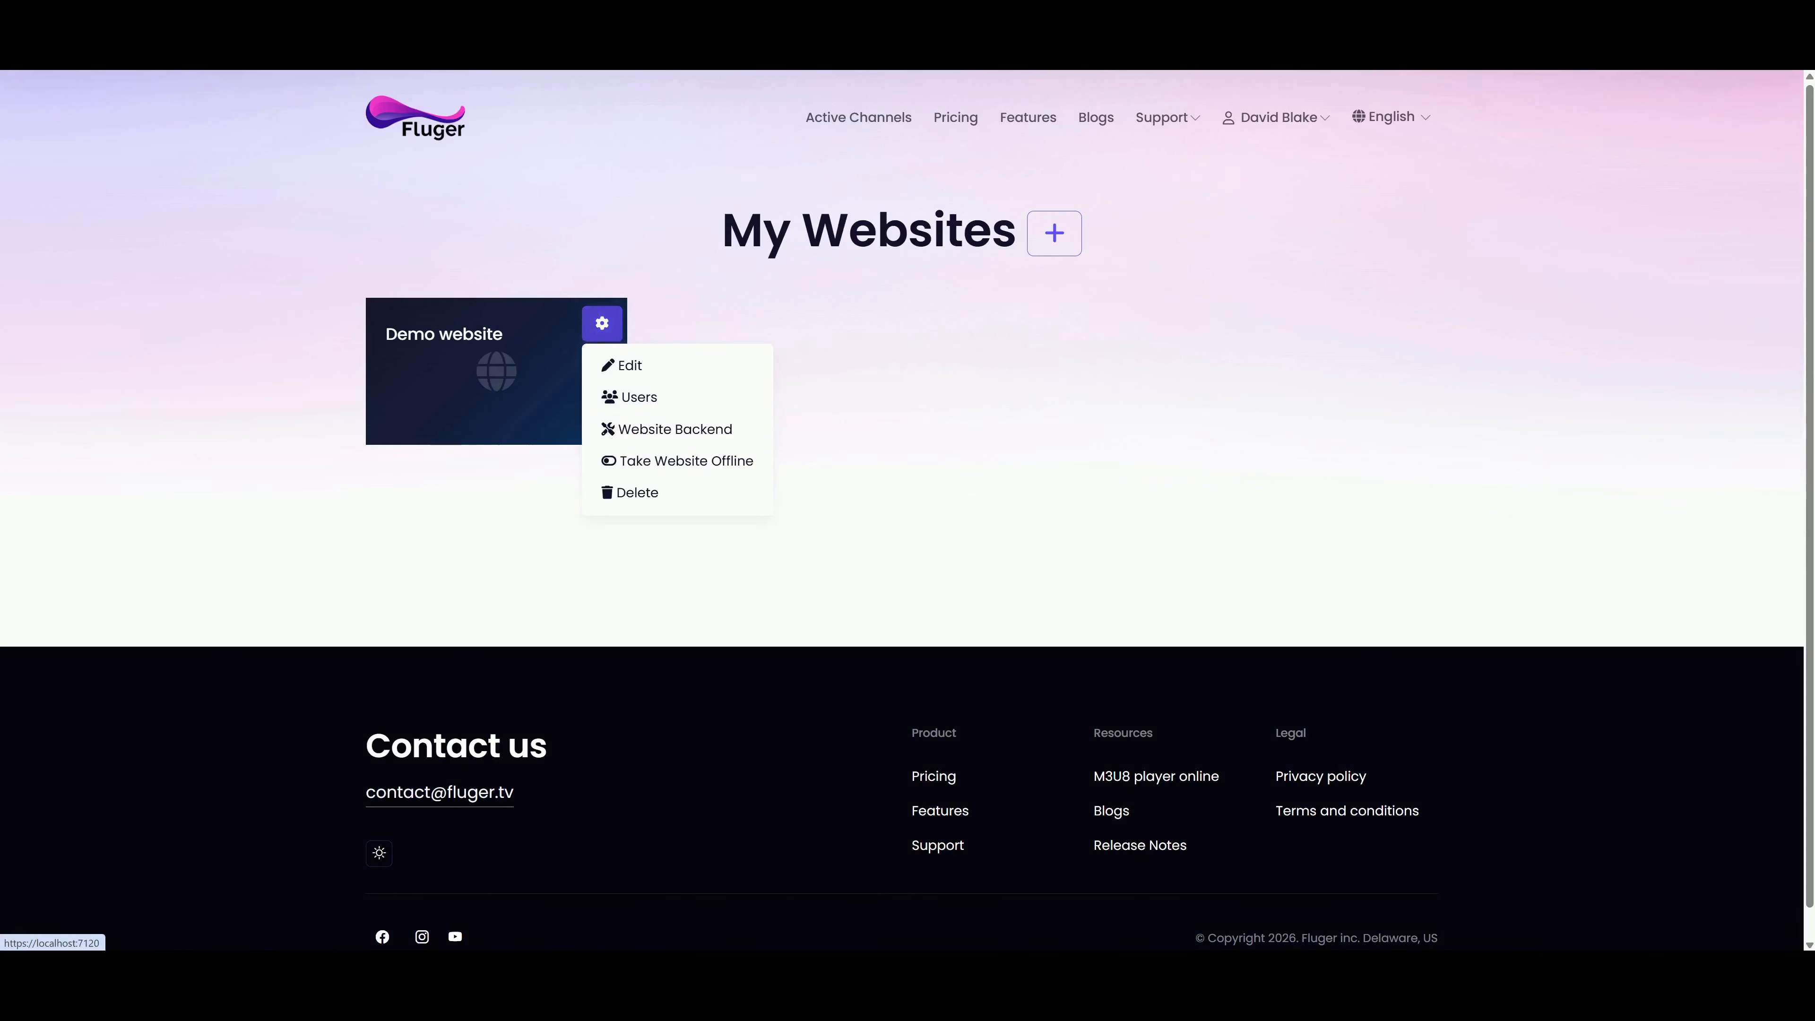
click(643, 432)
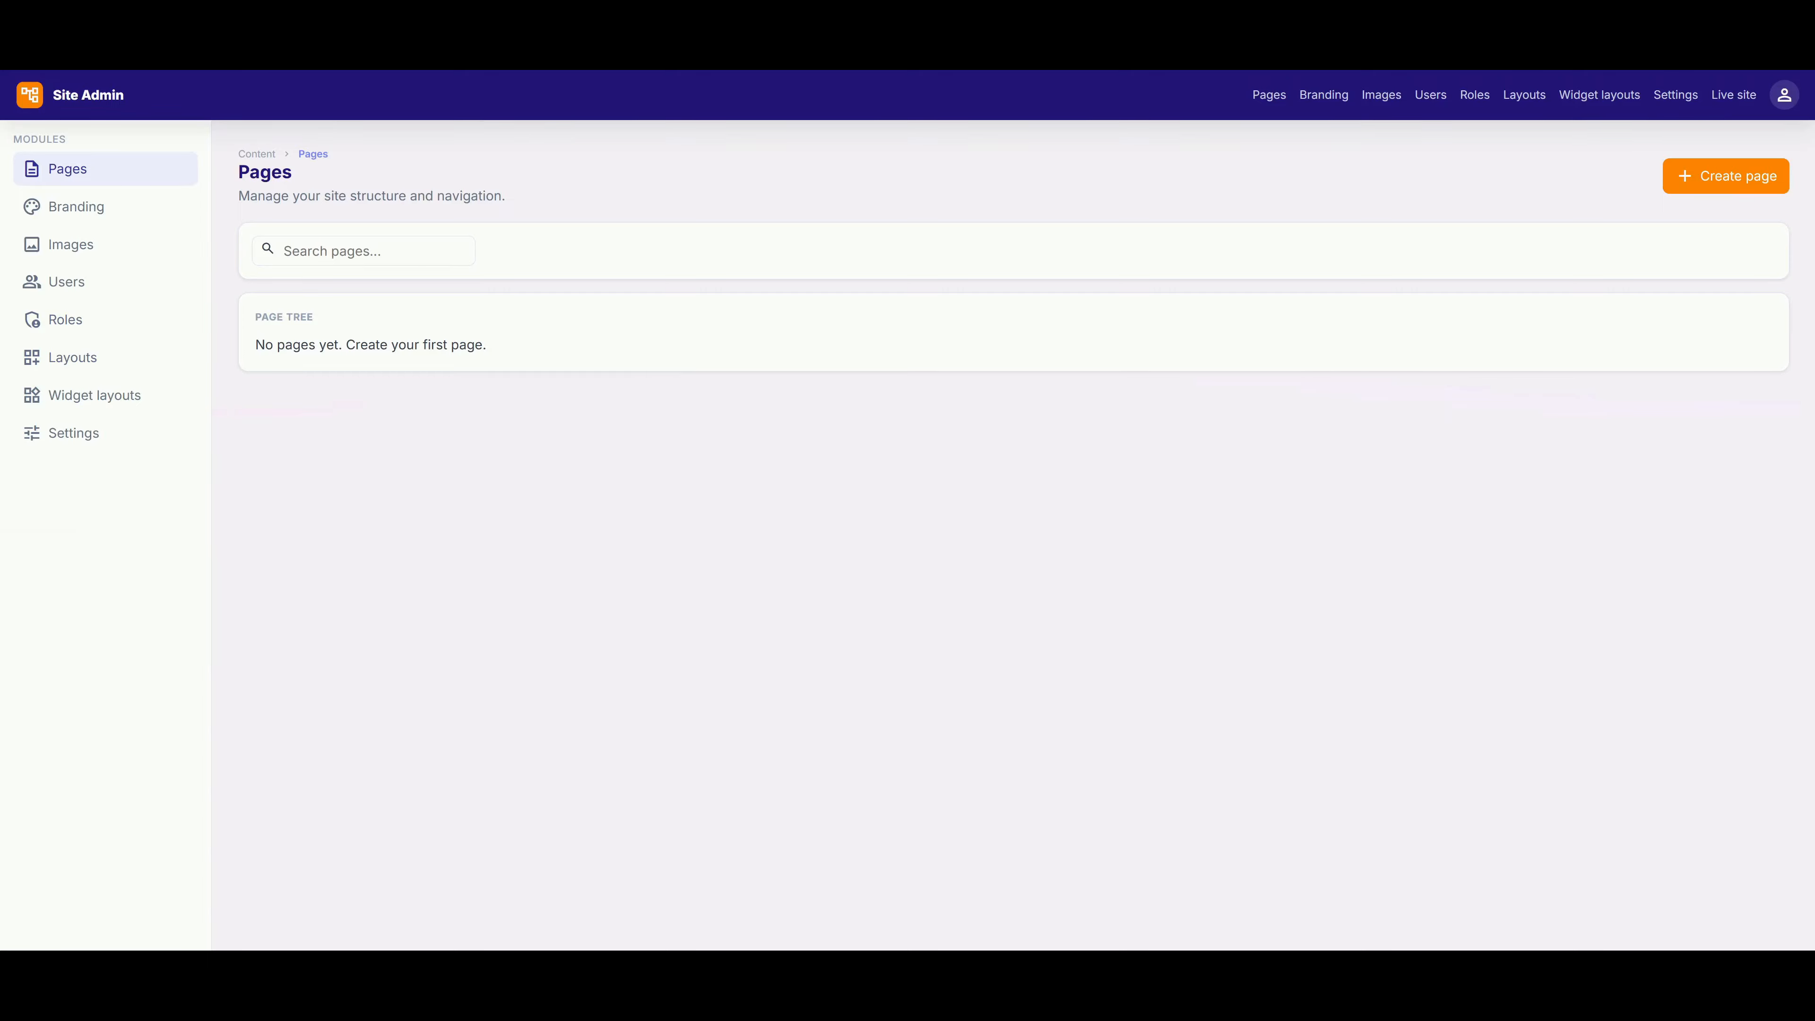
- Examine the site's branding settings, including the template choices, logo and favicon uploads, and the custom CSS field
click(112, 204)
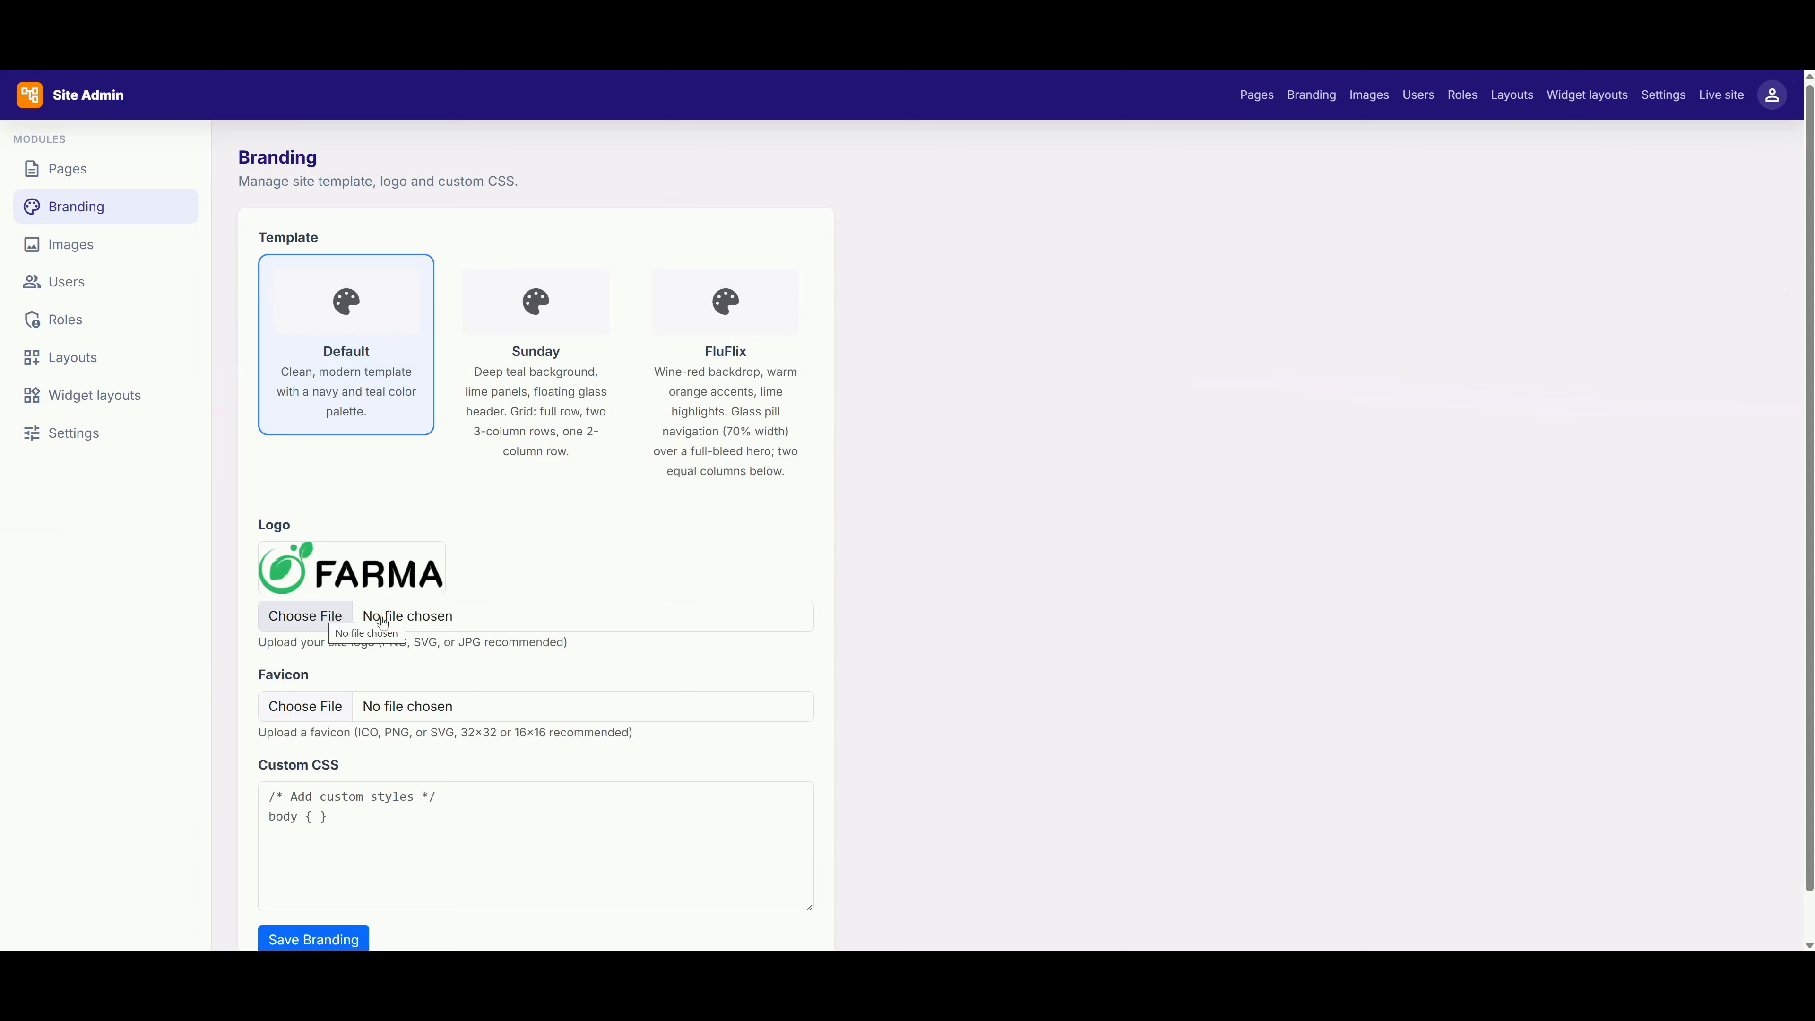
click(352, 621)
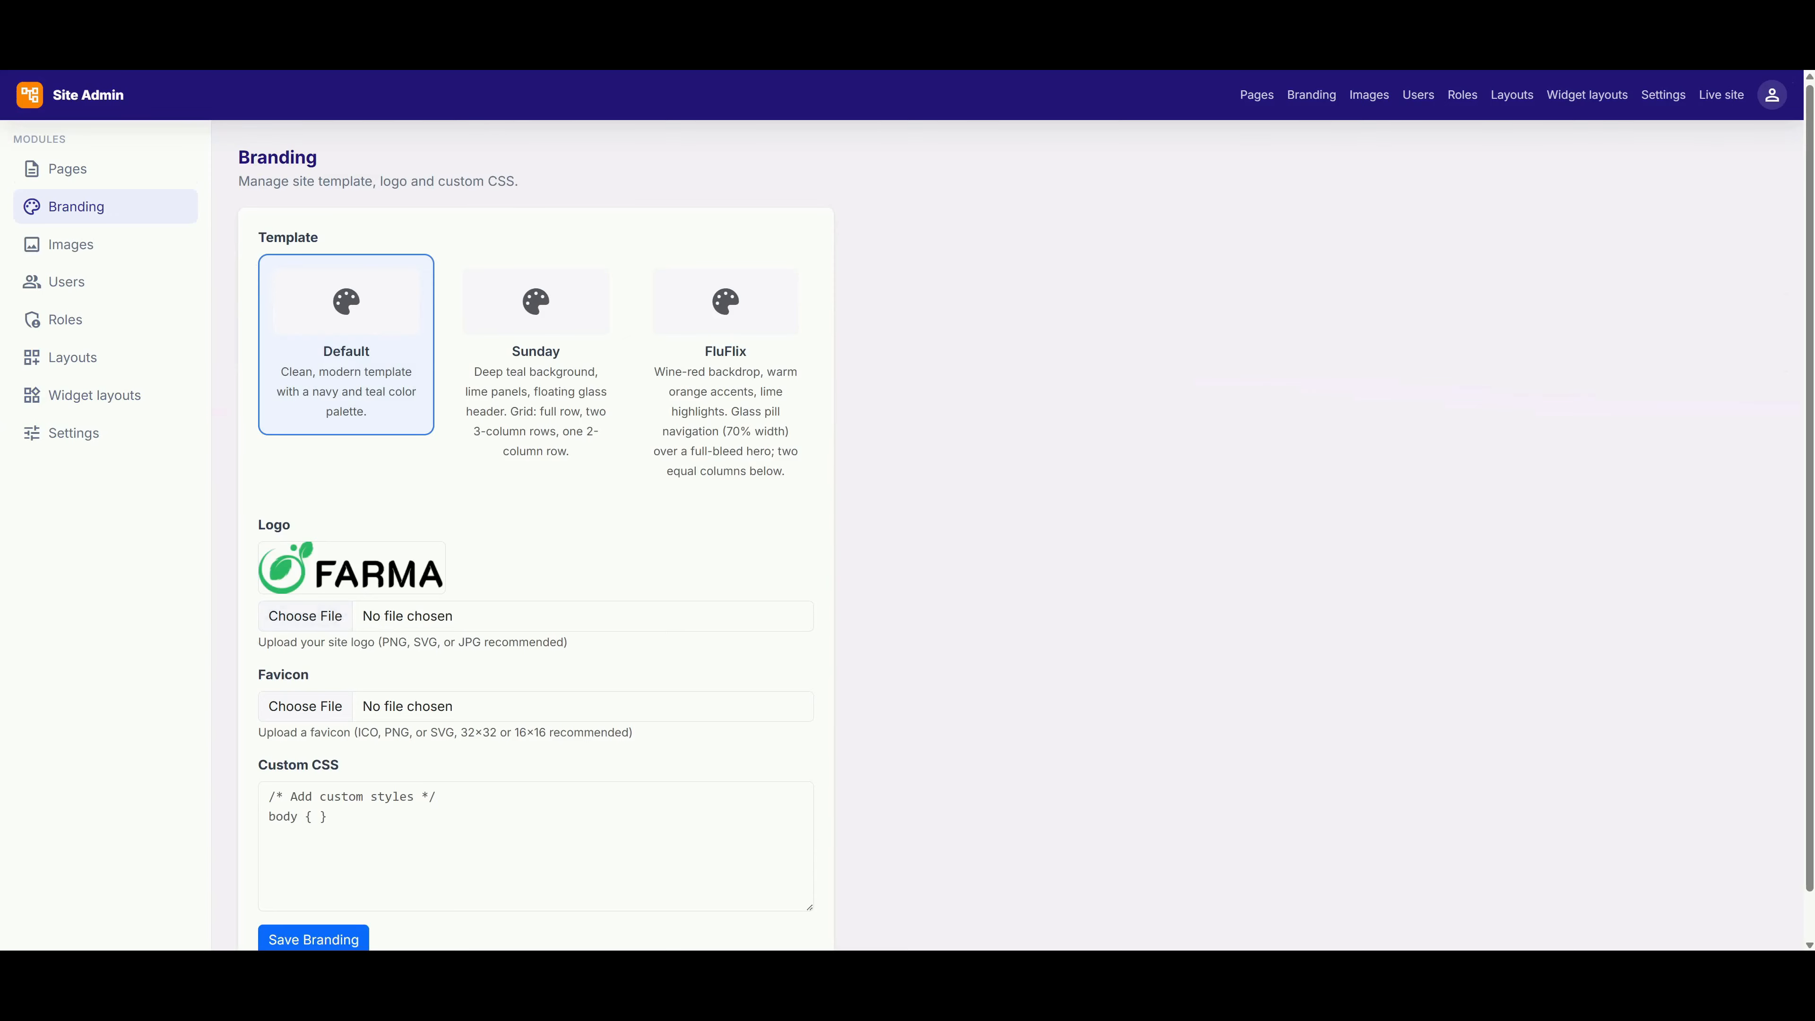
click(536, 846)
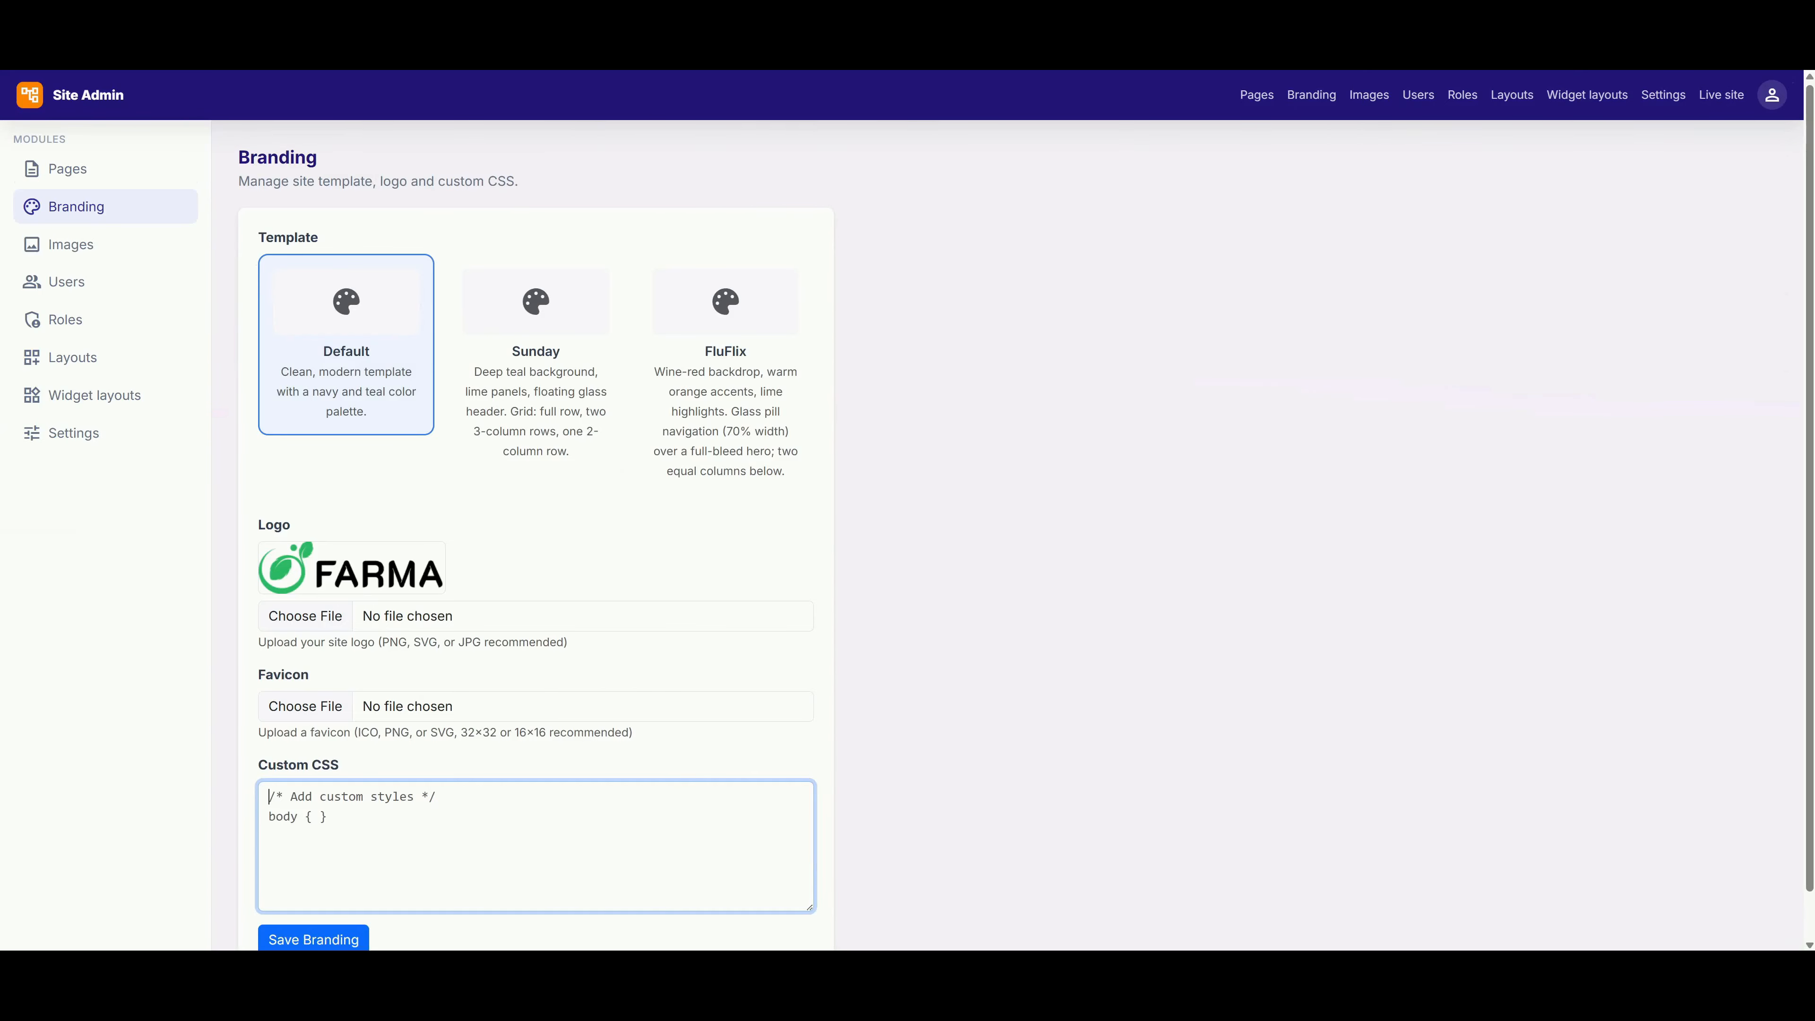
- Open the site's image library and view the dialog for adding a folder, cancelling it without creating one
click(114, 247)
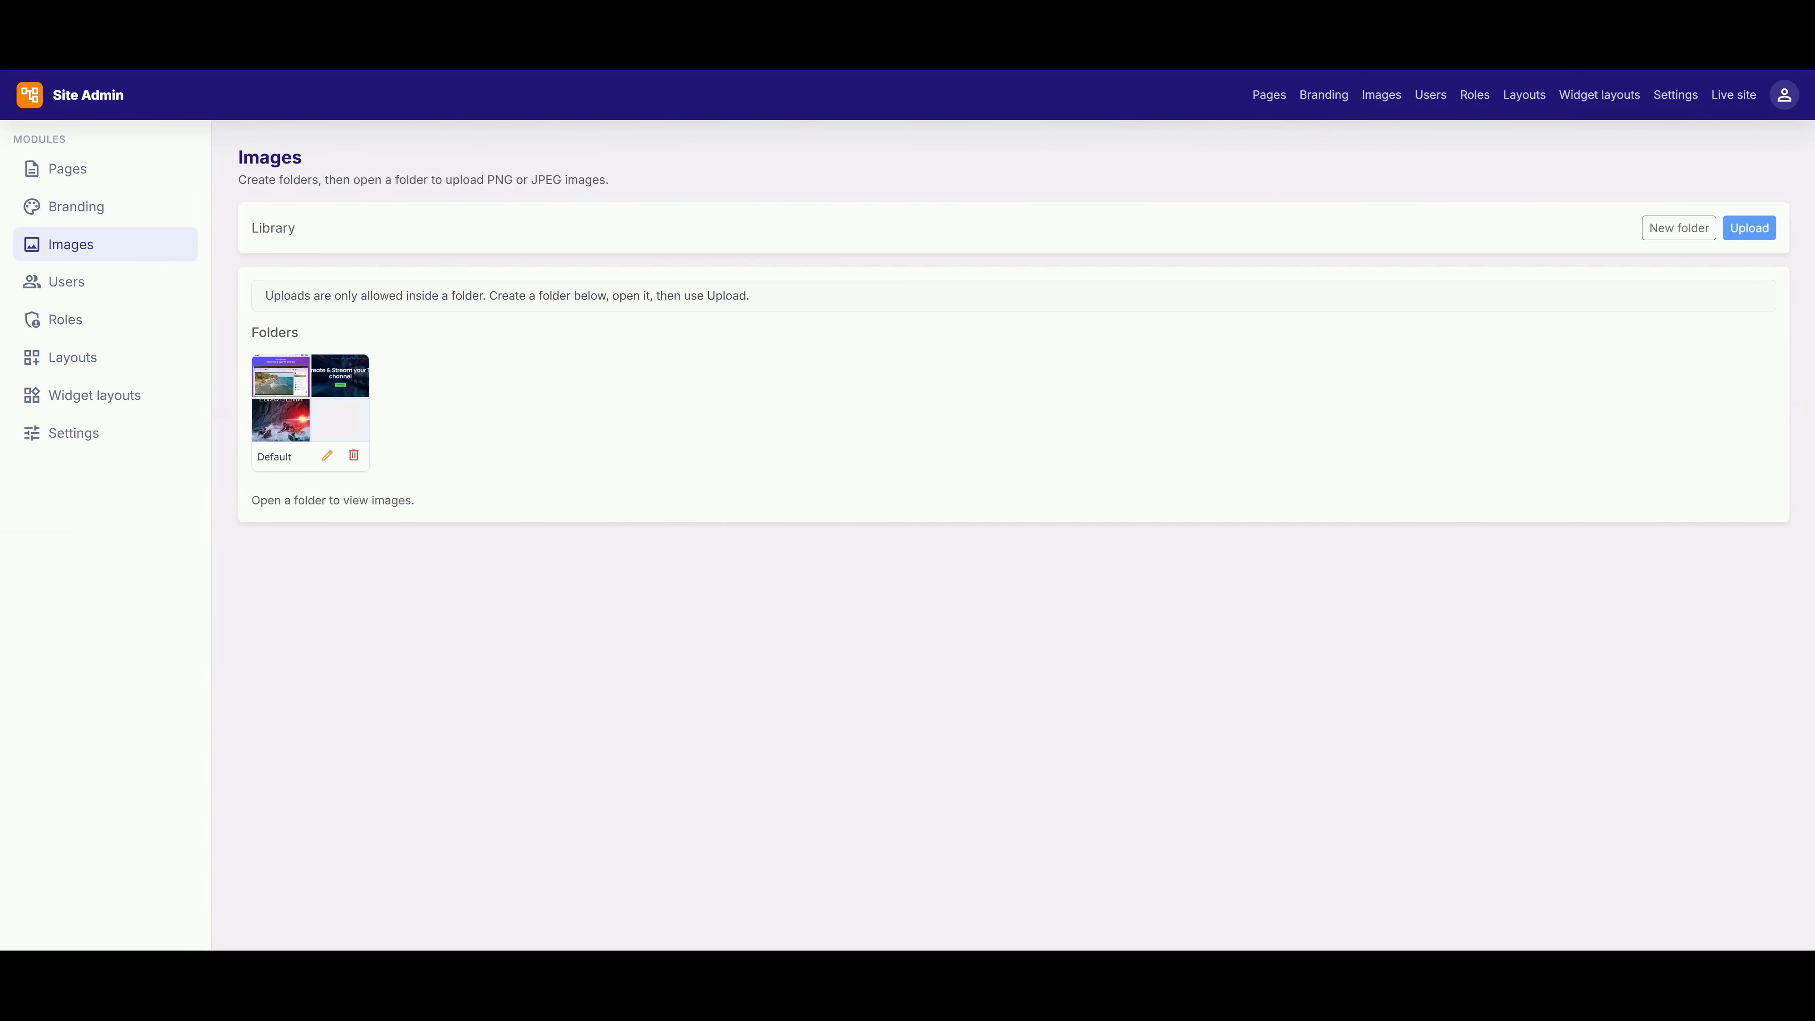
click(1678, 227)
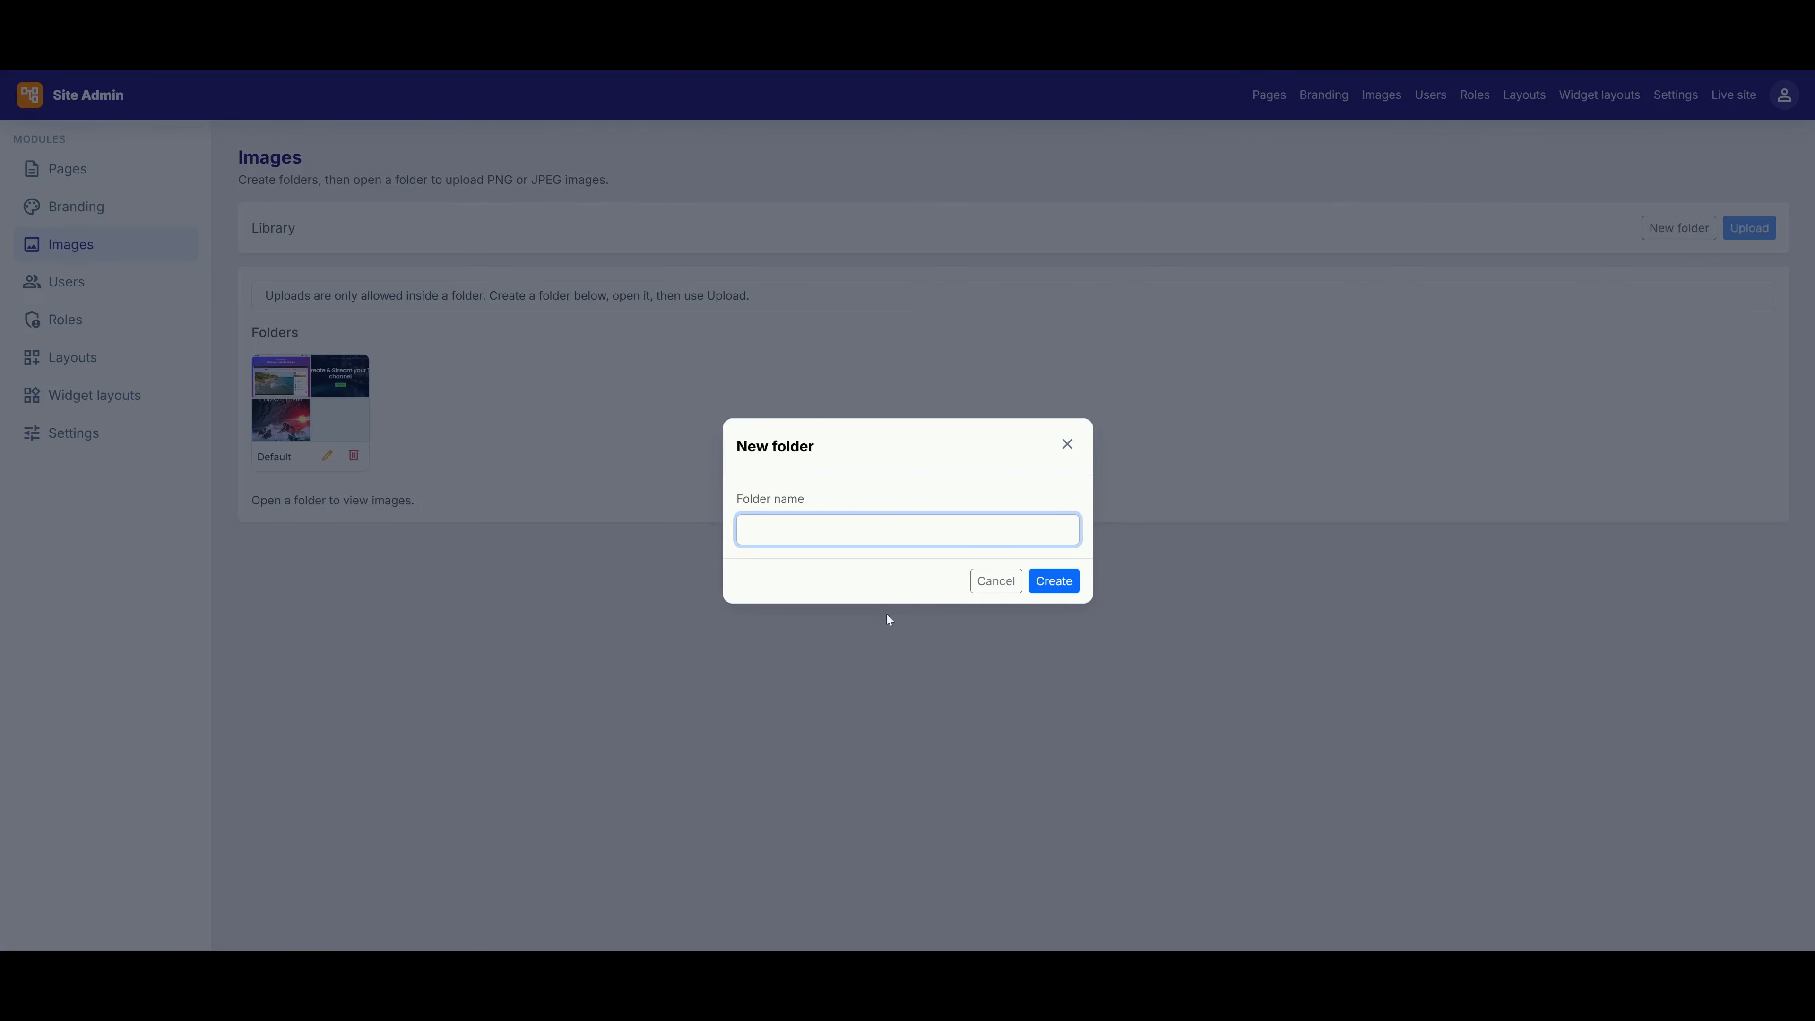
click(995, 581)
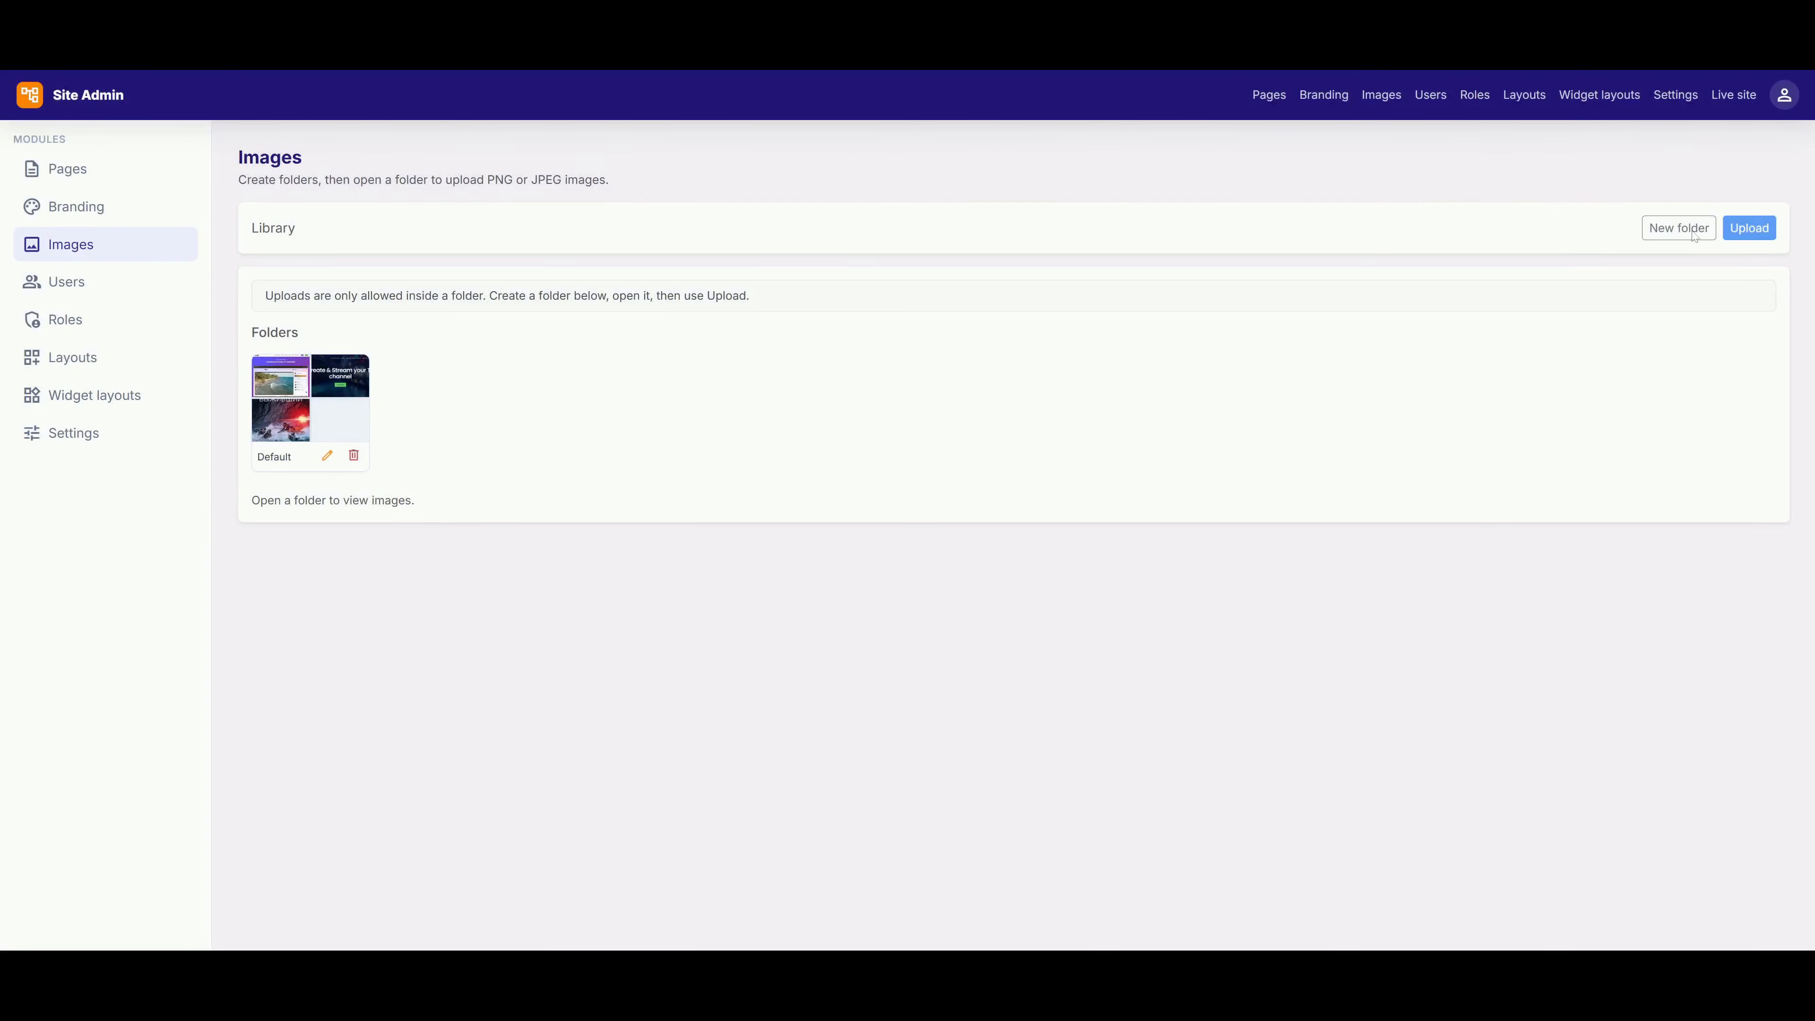
- Open the Default image folder and view its image upload dialog, closing it without uploading anything
click(346, 403)
click(1748, 231)
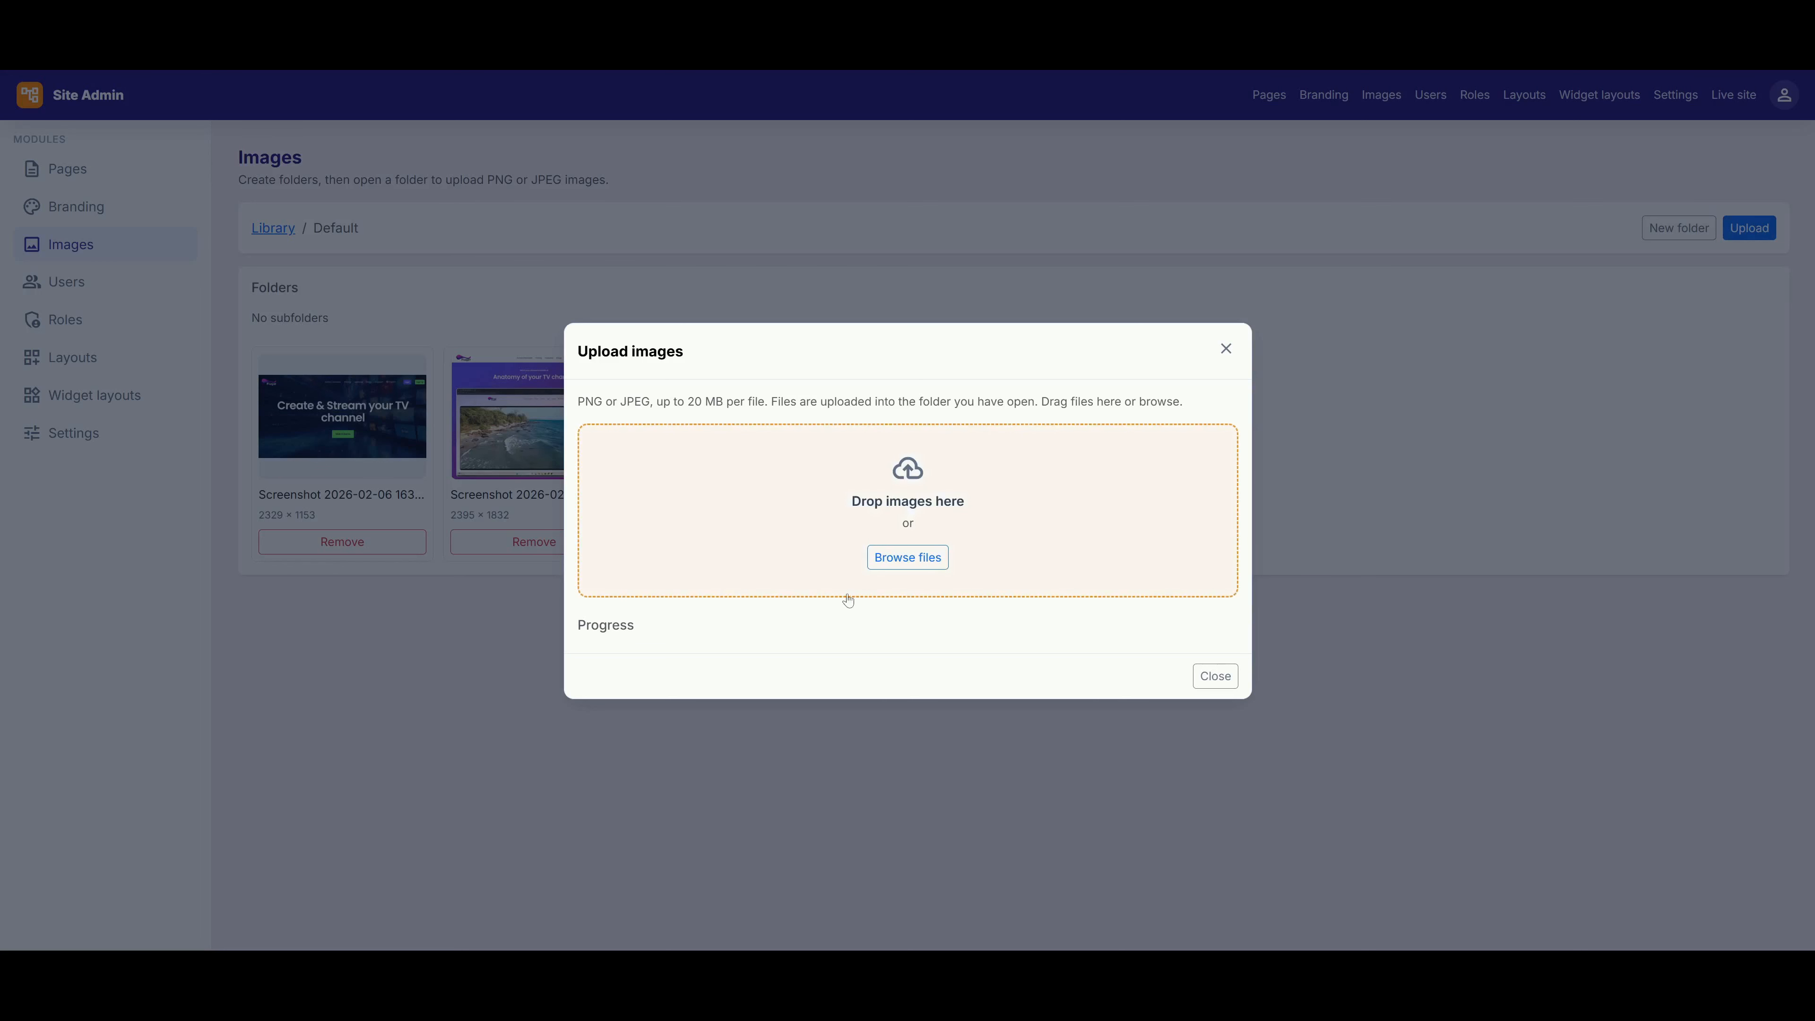
click(1215, 676)
- Preview Screenshot 2026-02-06 163124.png in its Large, Medium, Small and Extra small sizes, and return to the image library root
click(532, 416)
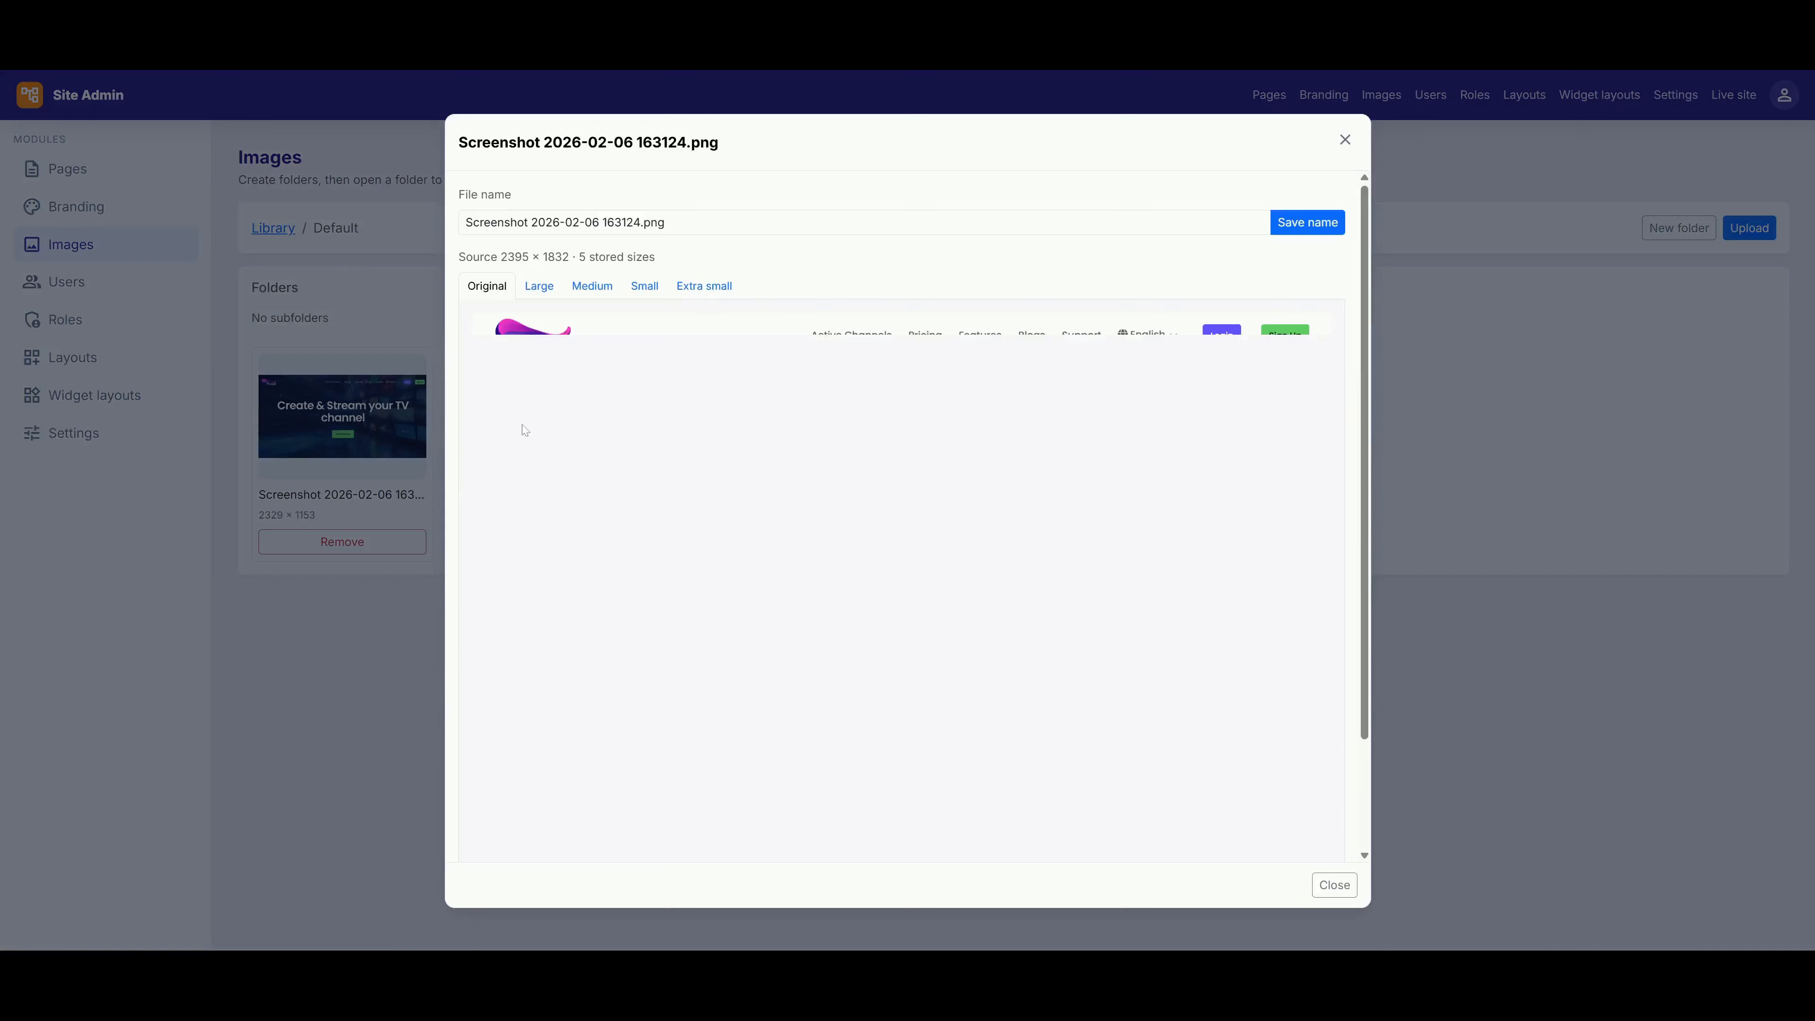
click(543, 292)
click(598, 293)
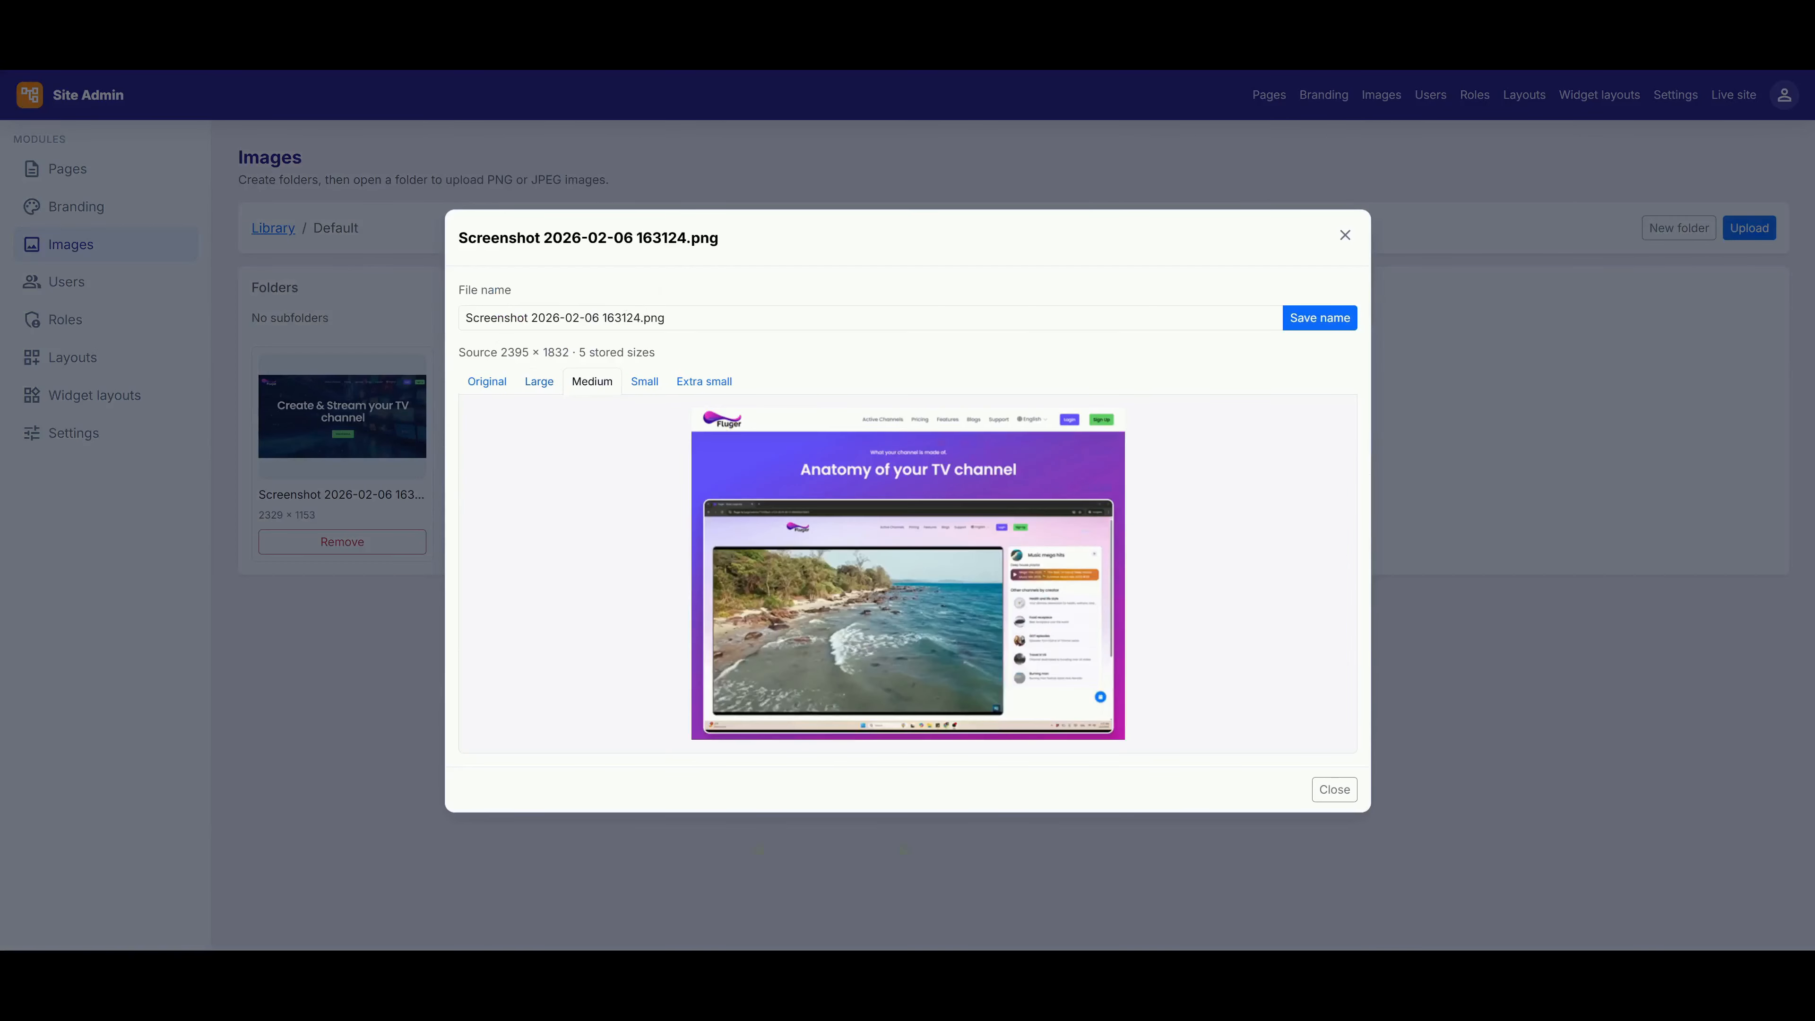
click(644, 381)
click(705, 474)
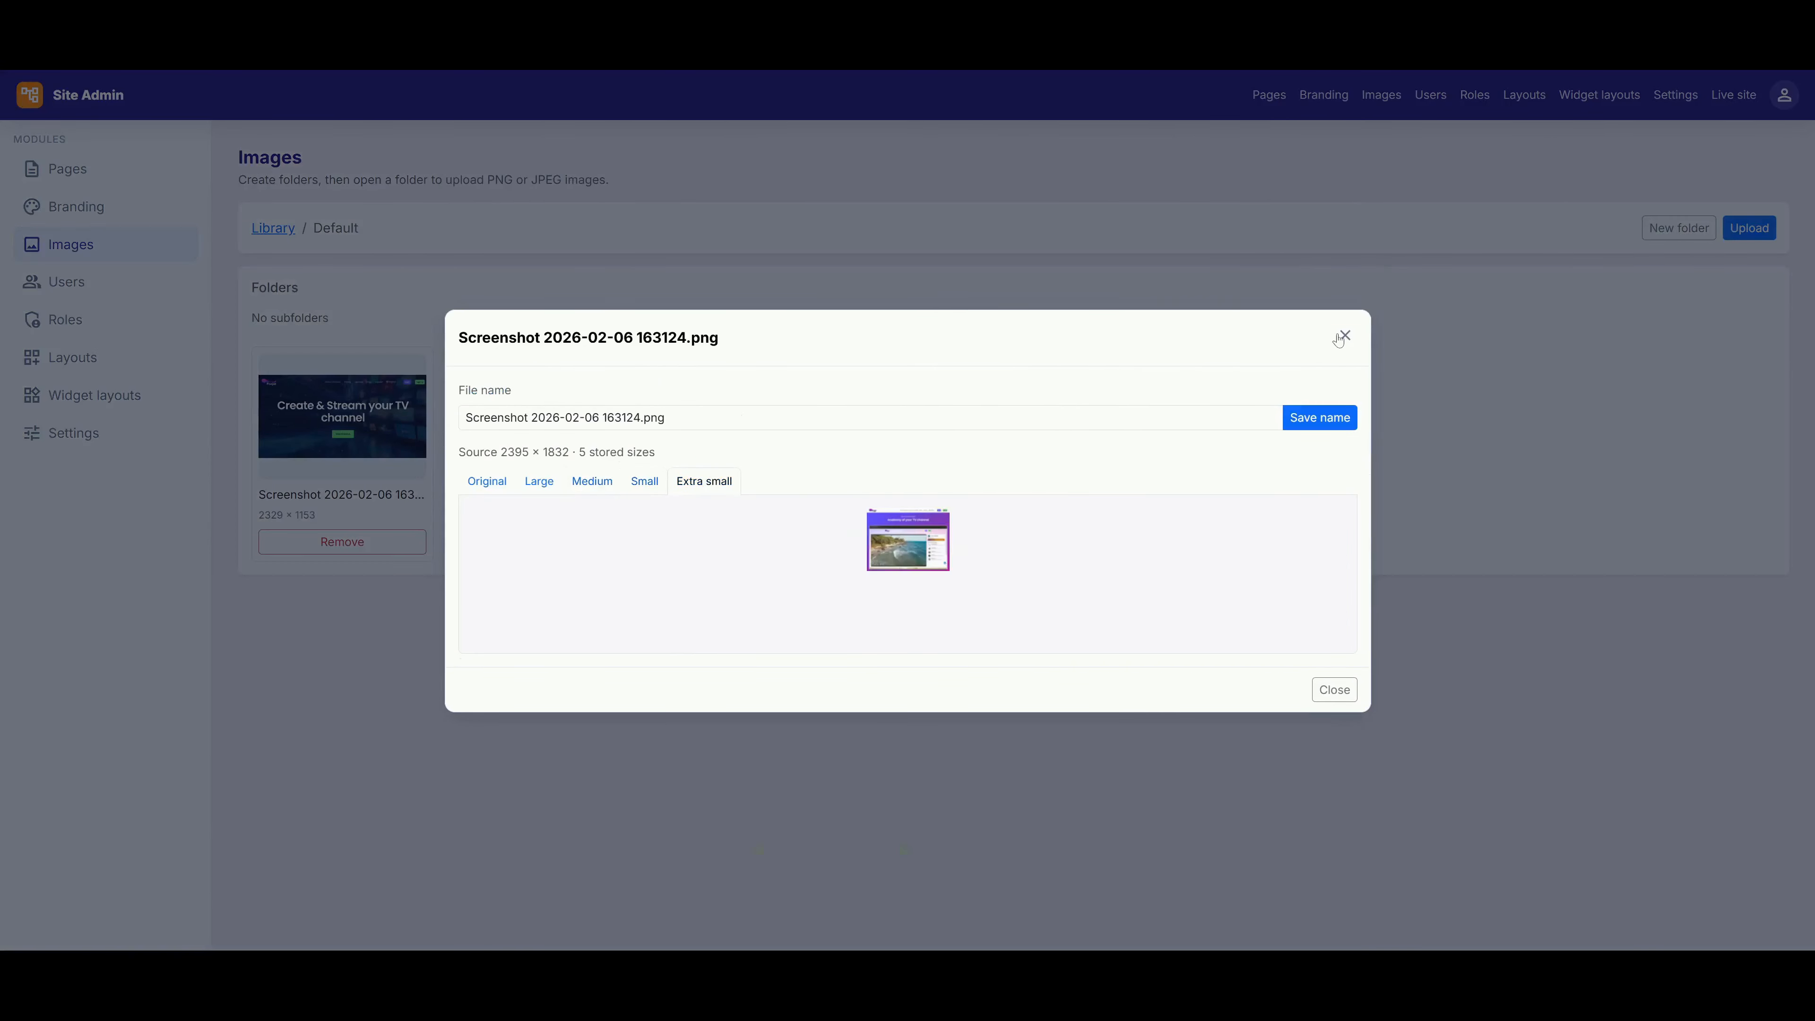
click(1344, 330)
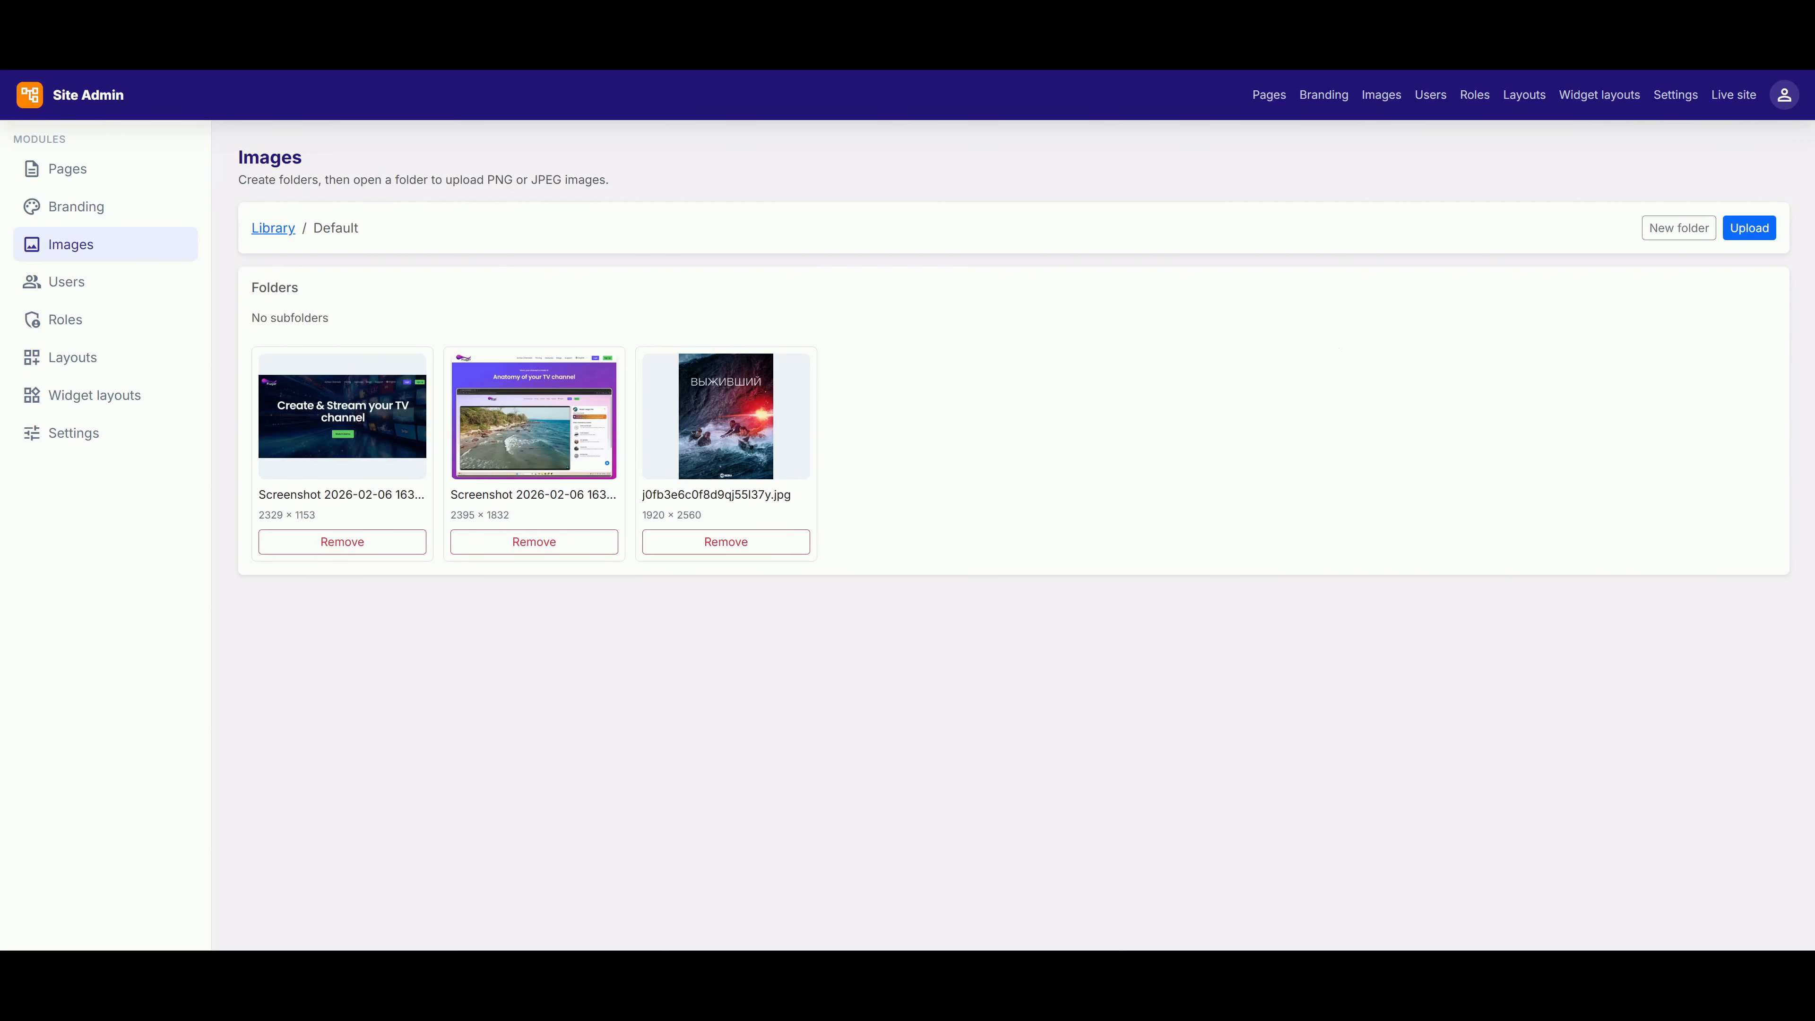
click(280, 230)
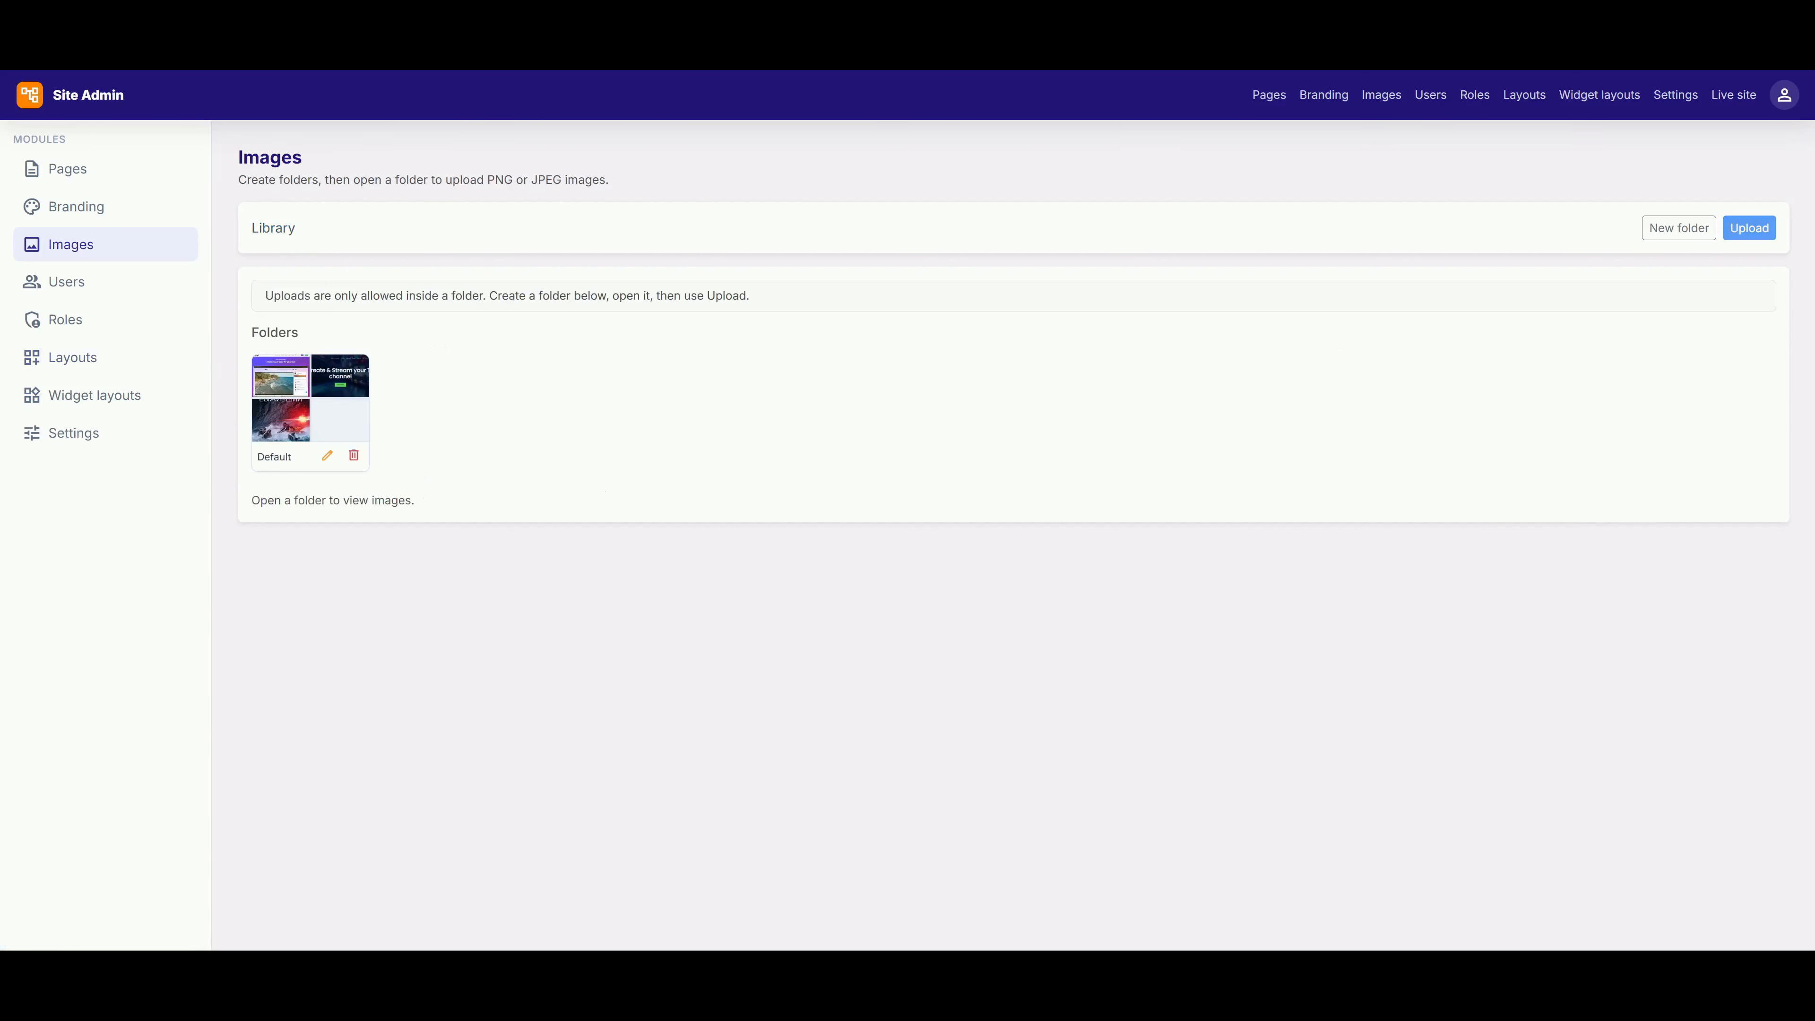
- Examine the template layouts editor, its widget regions and the available layout file choices
click(78, 357)
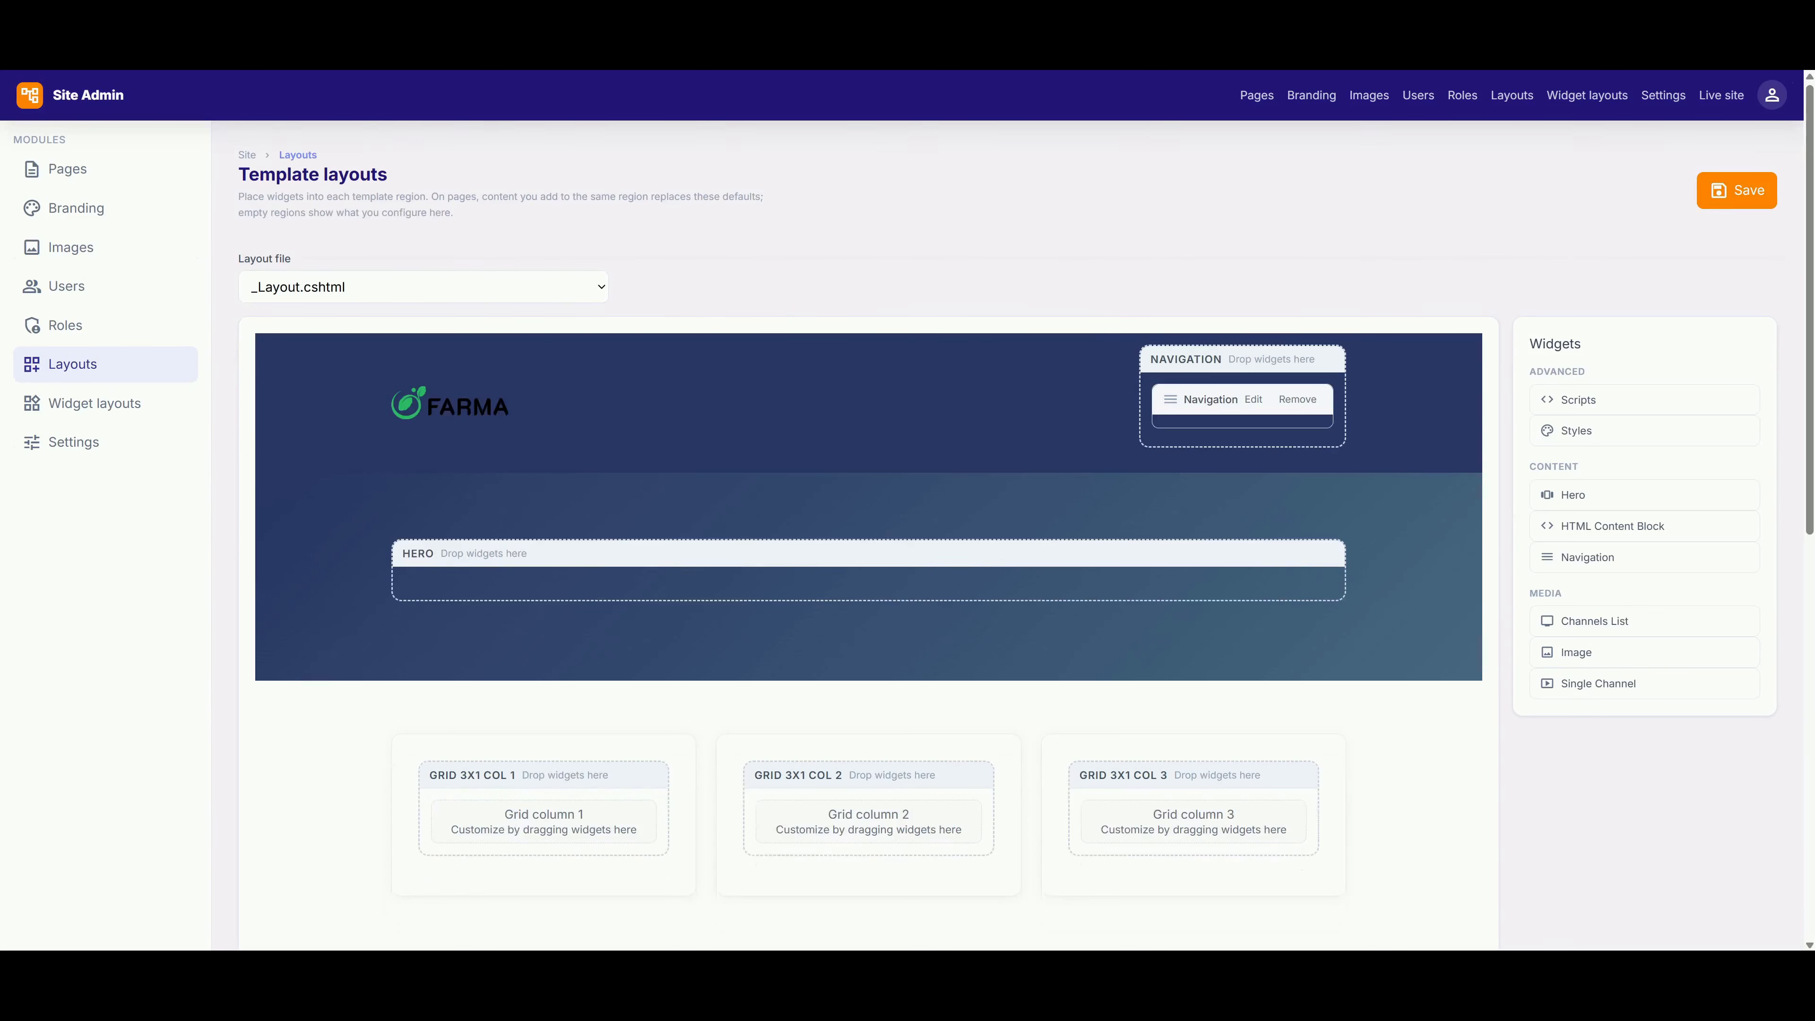
click(272, 288)
click(172, 327)
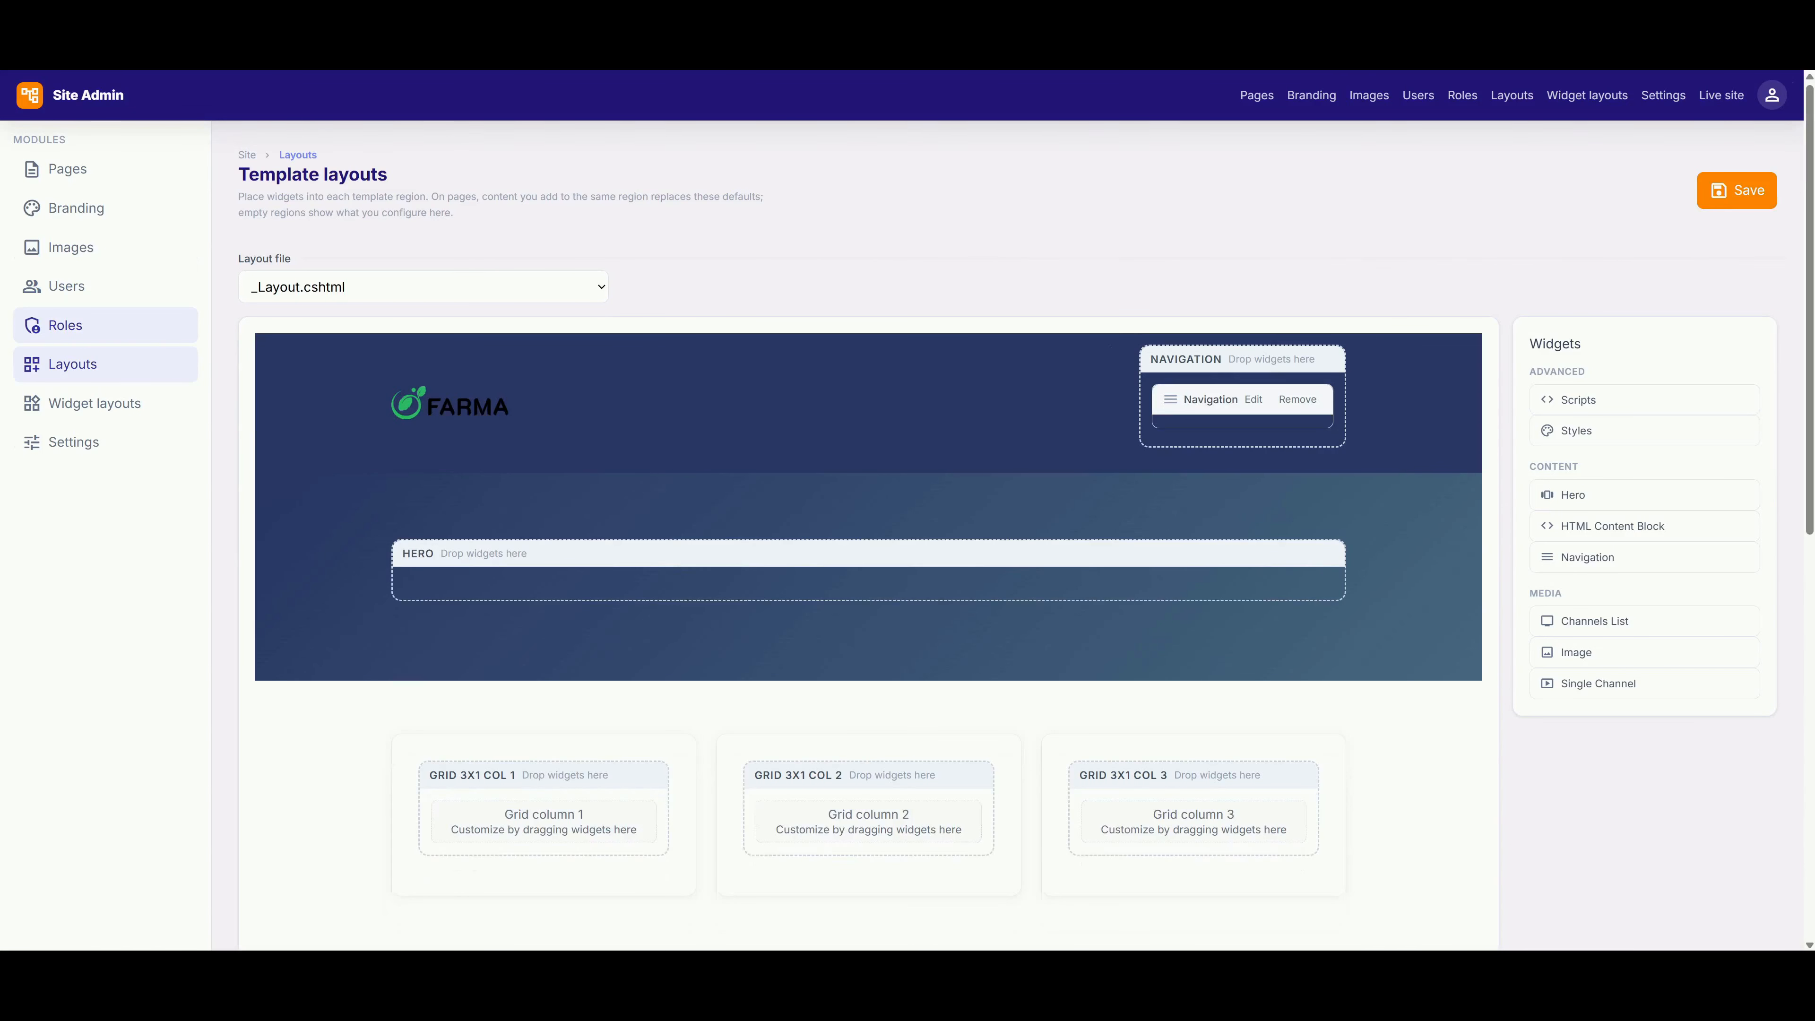
- Examine the reference snippets and custom template editors of the Hero and Channels List widget layouts
click(95, 403)
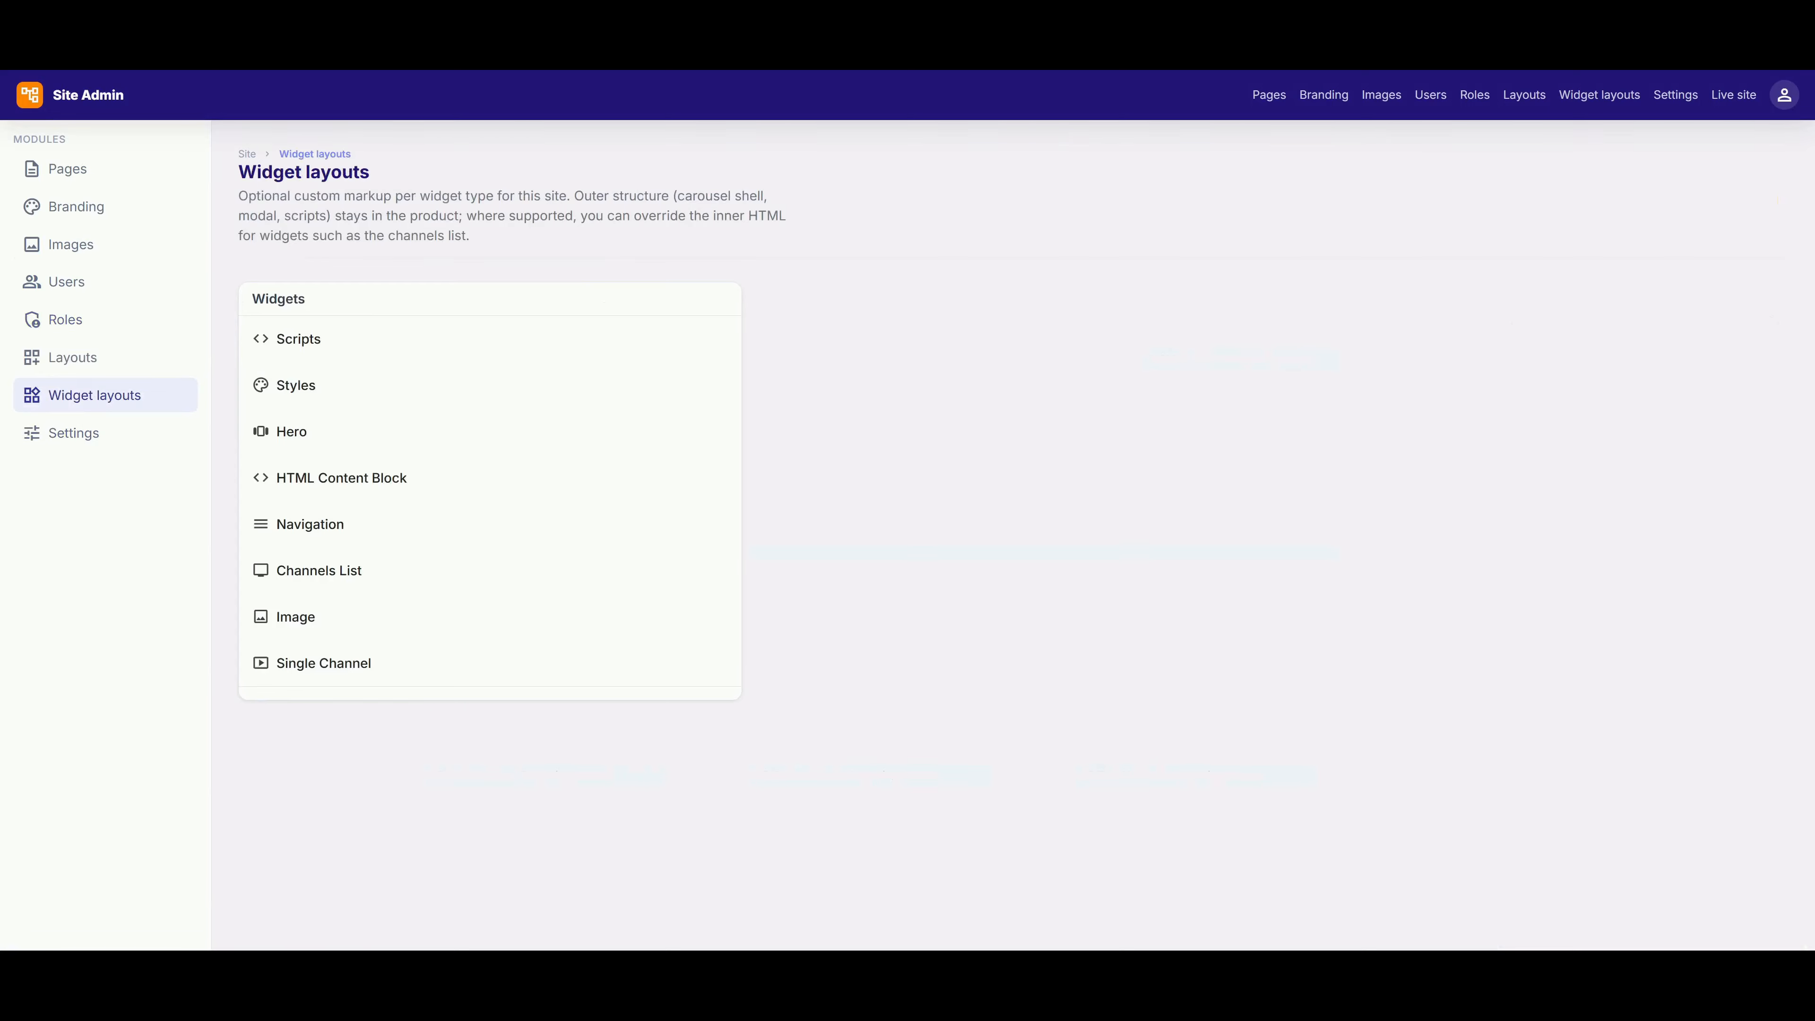
click(293, 438)
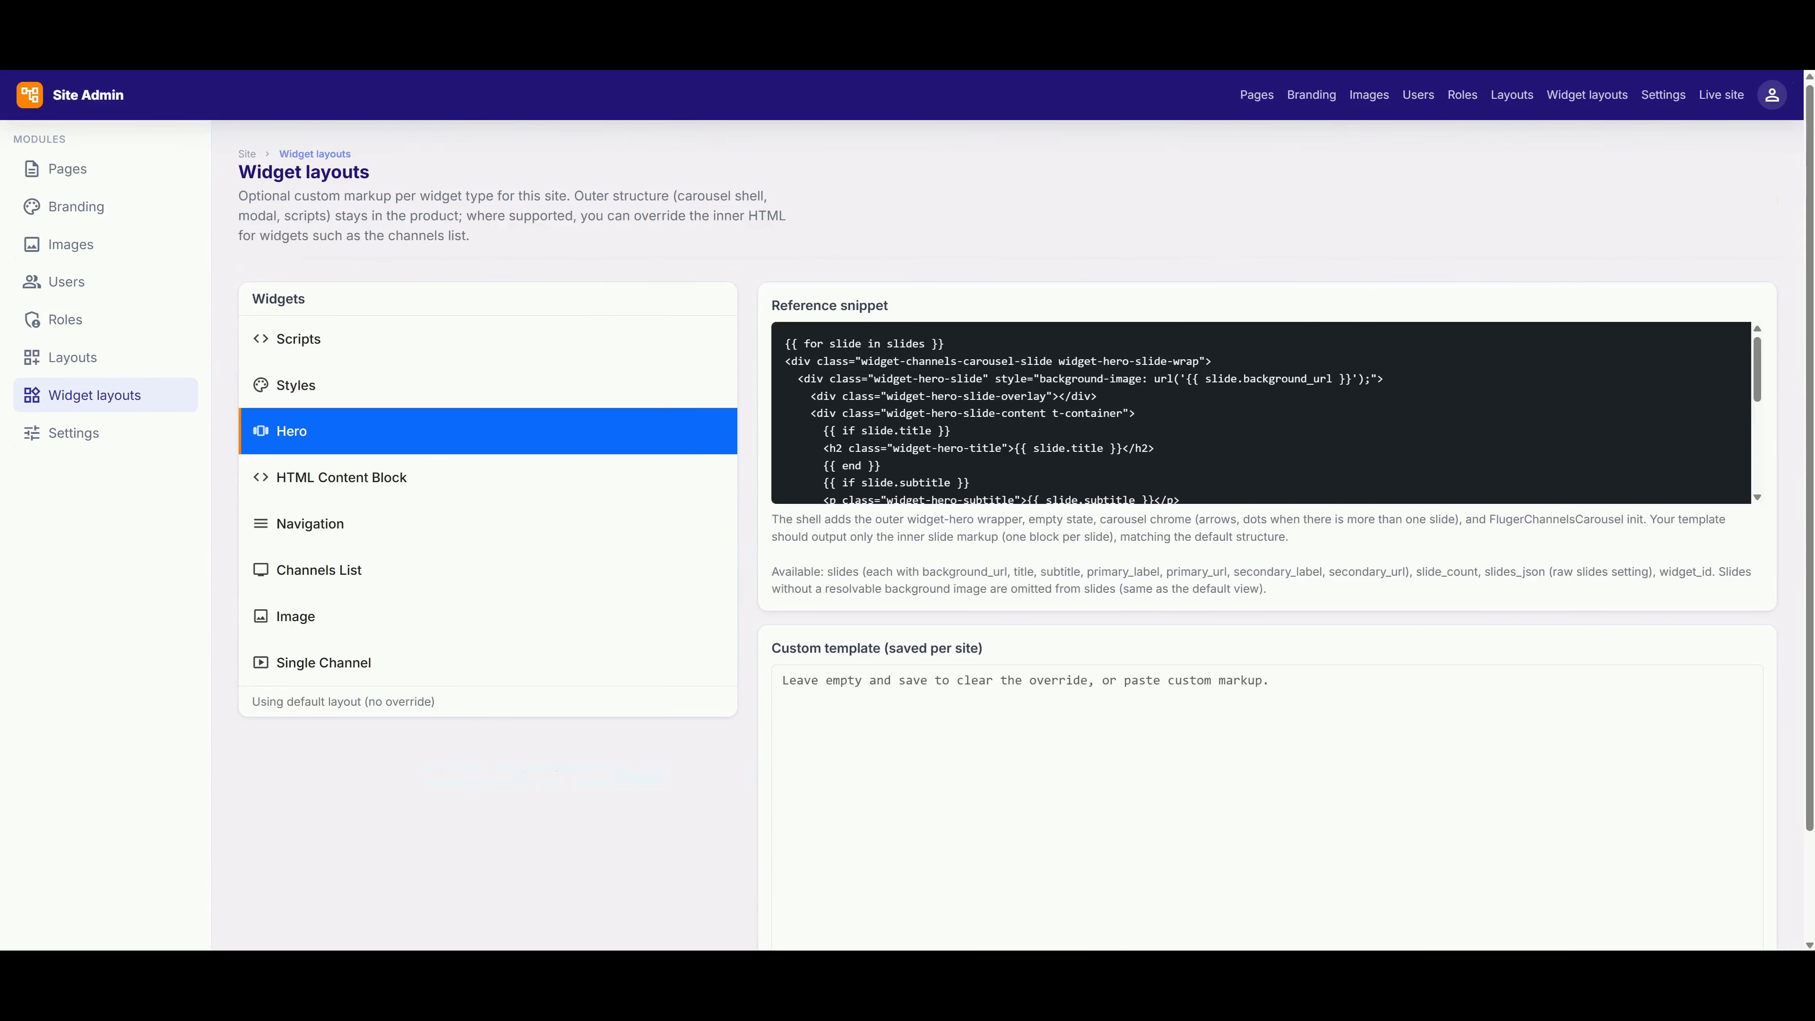
click(351, 571)
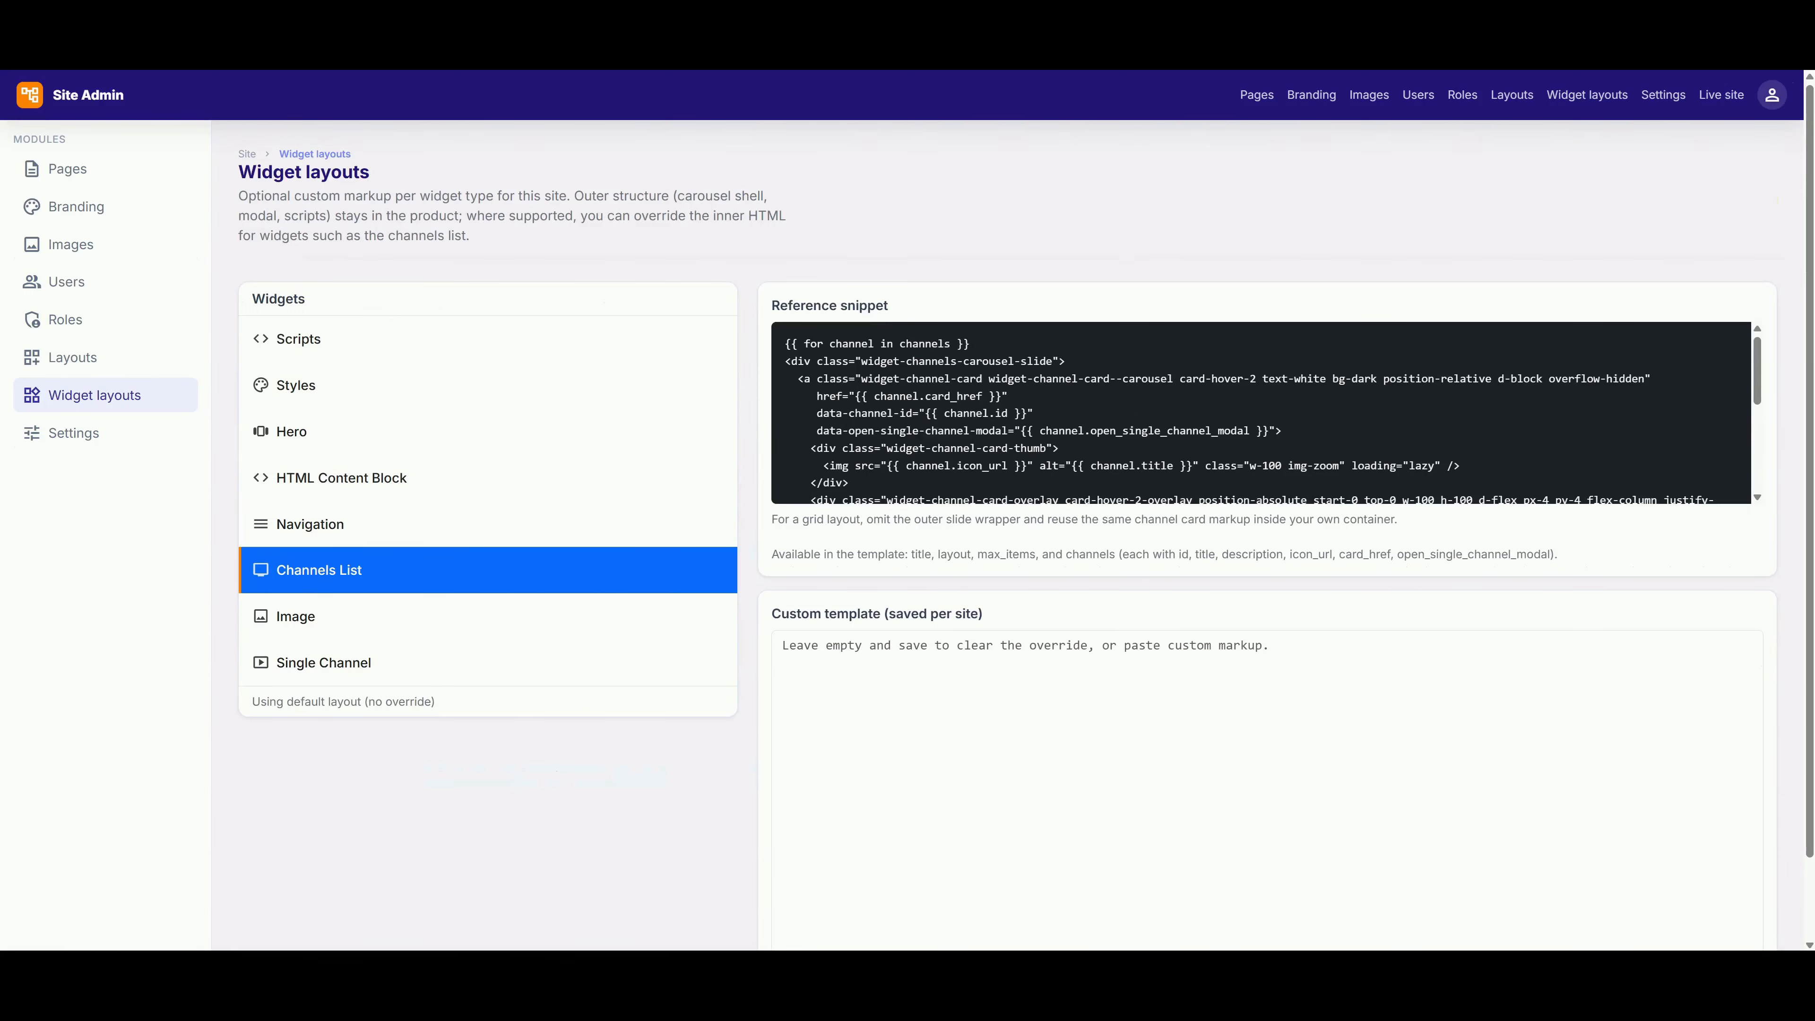
scroll(1072, 821, down, 2)
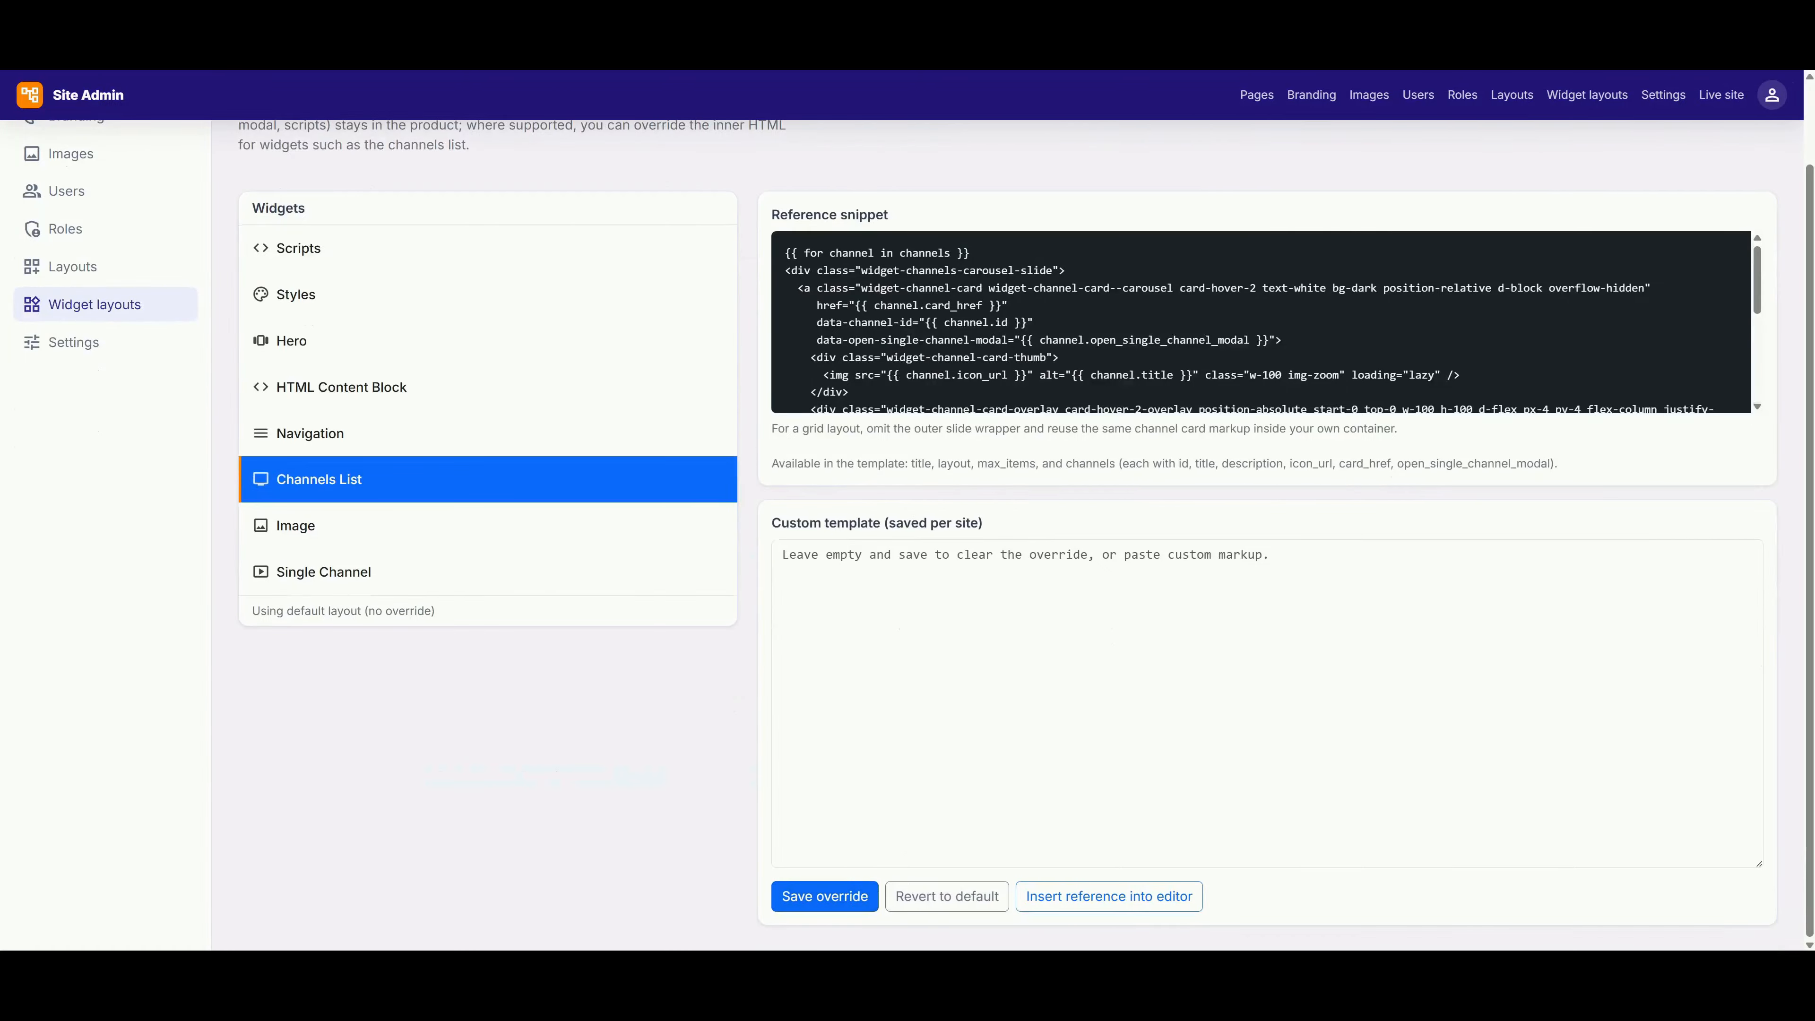
scroll(107, 200, up, 2)
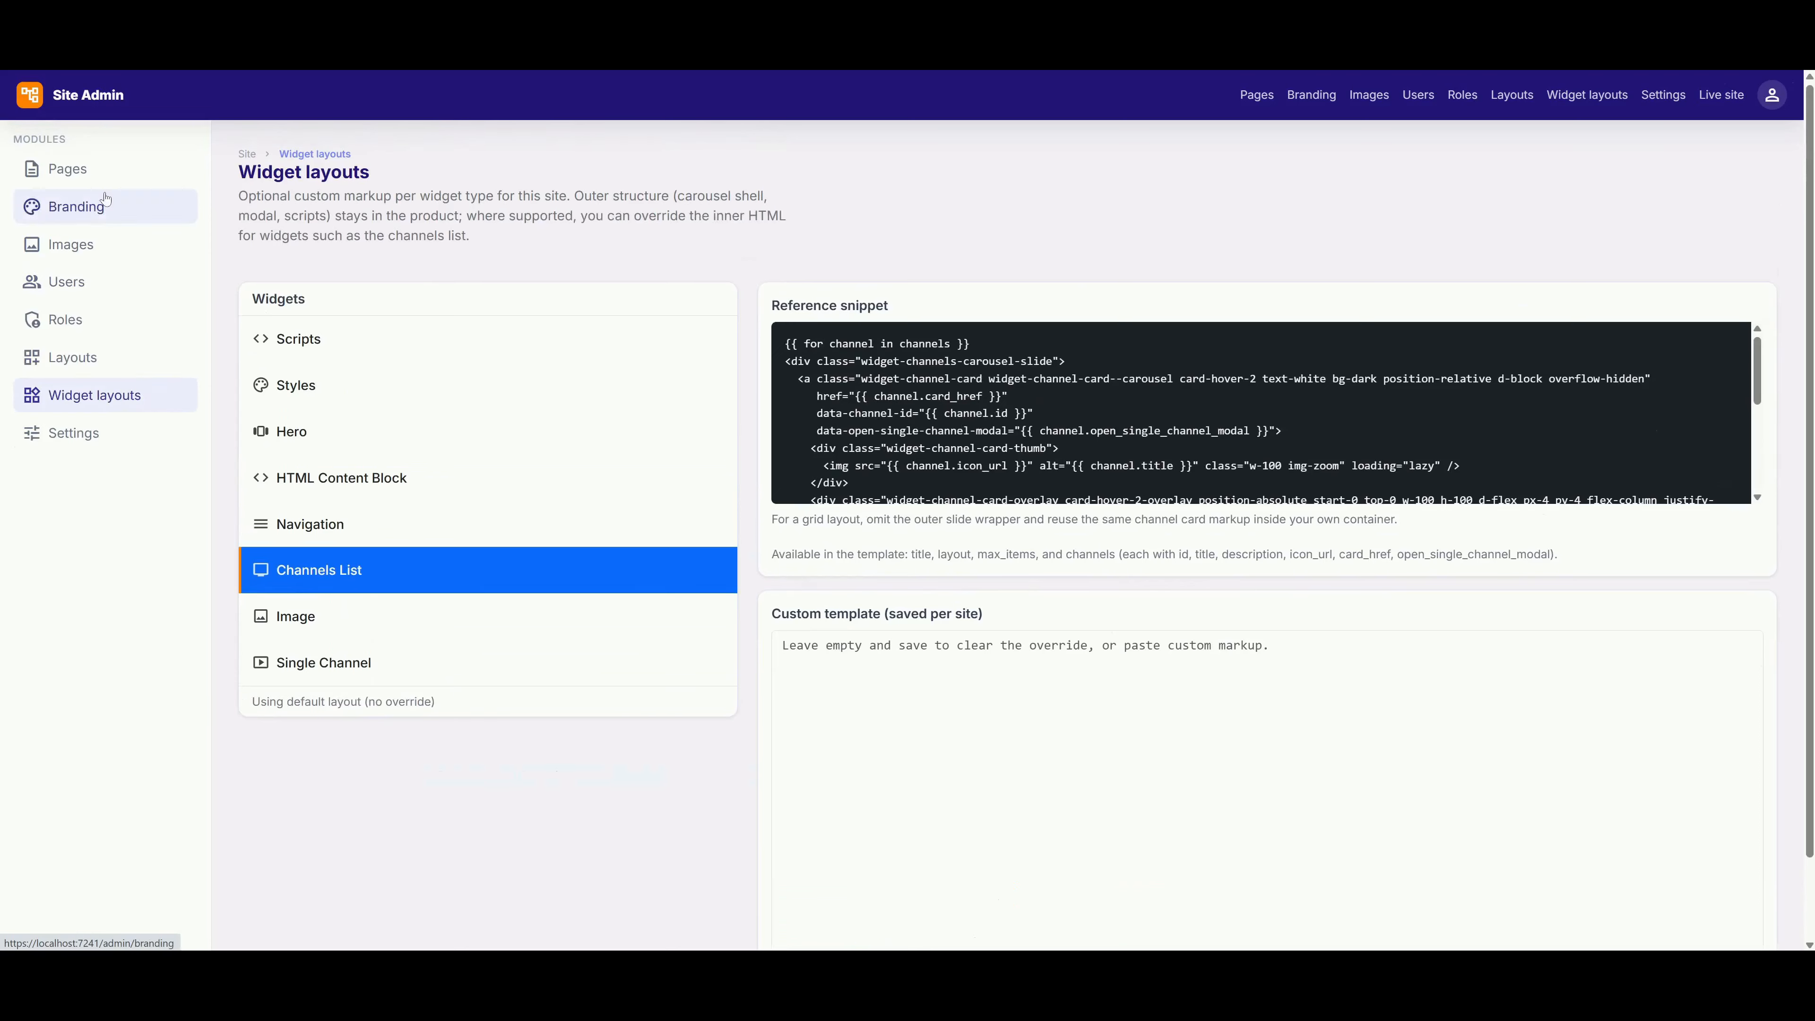
- Create a page titled Home with the slug home, the _Layout.cshtml layout and the SEO title "Branded demo site for Fluger.tv"
click(71, 169)
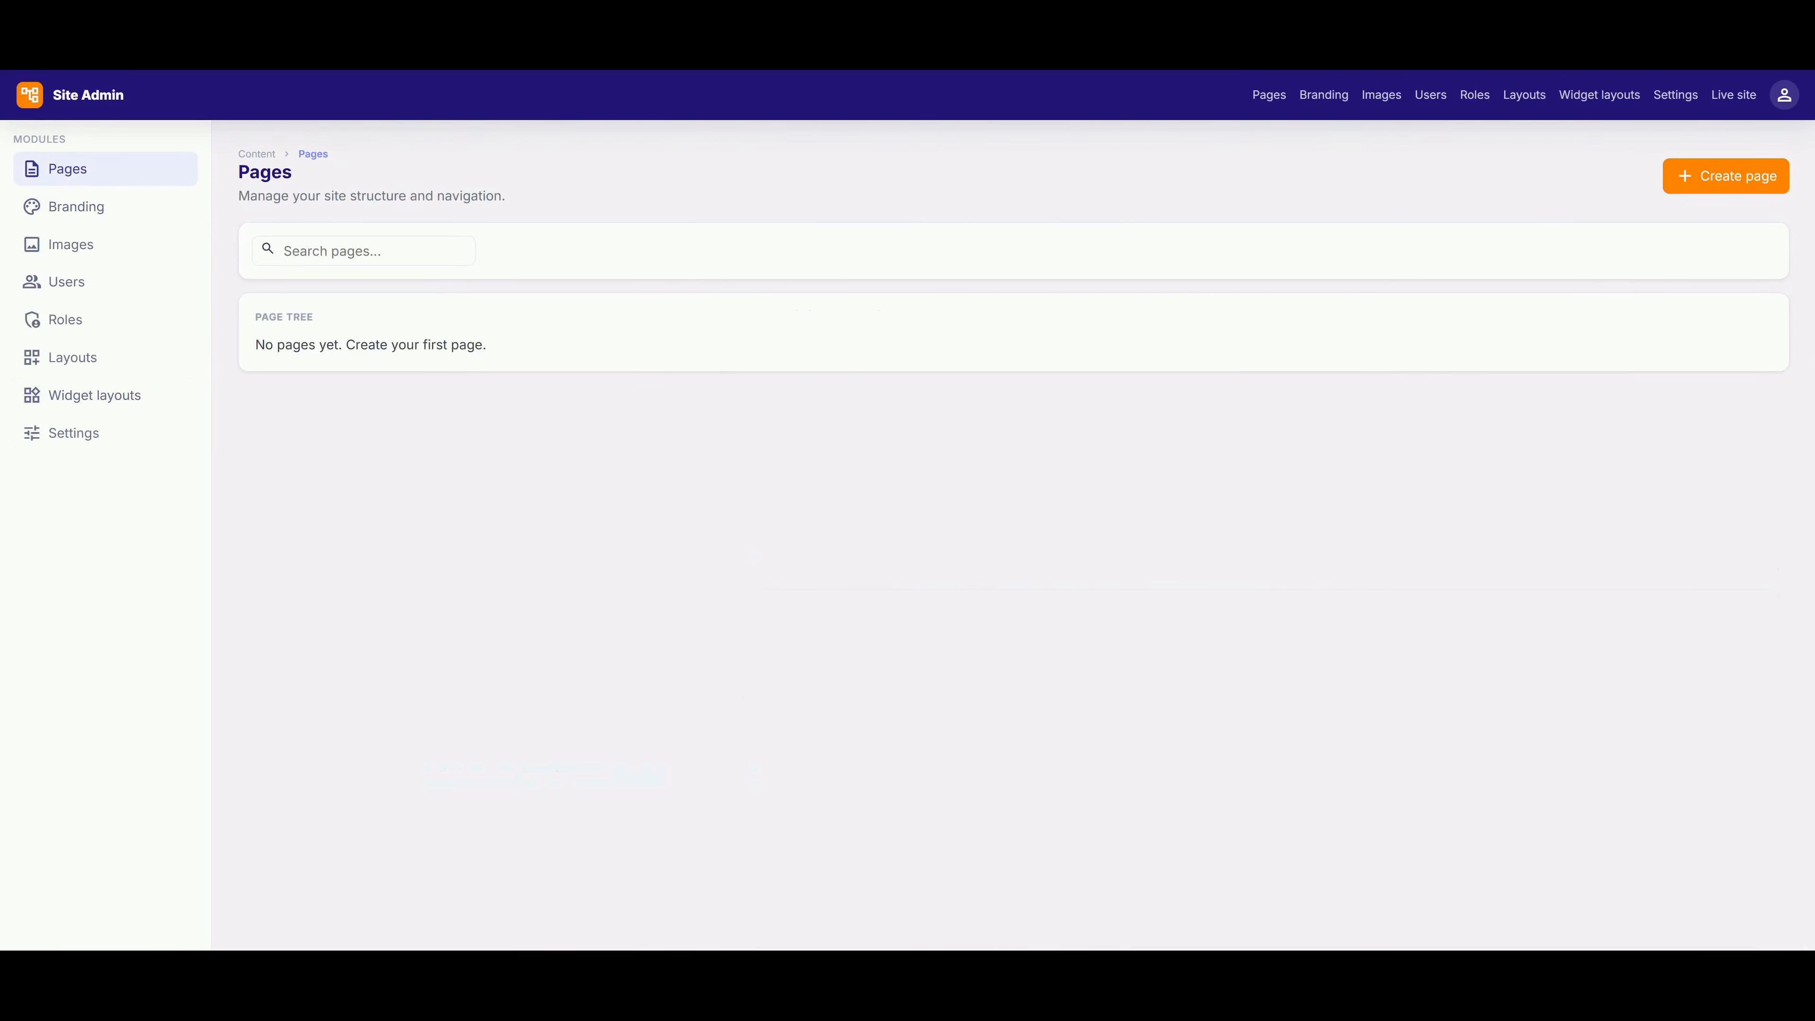
click(1704, 180)
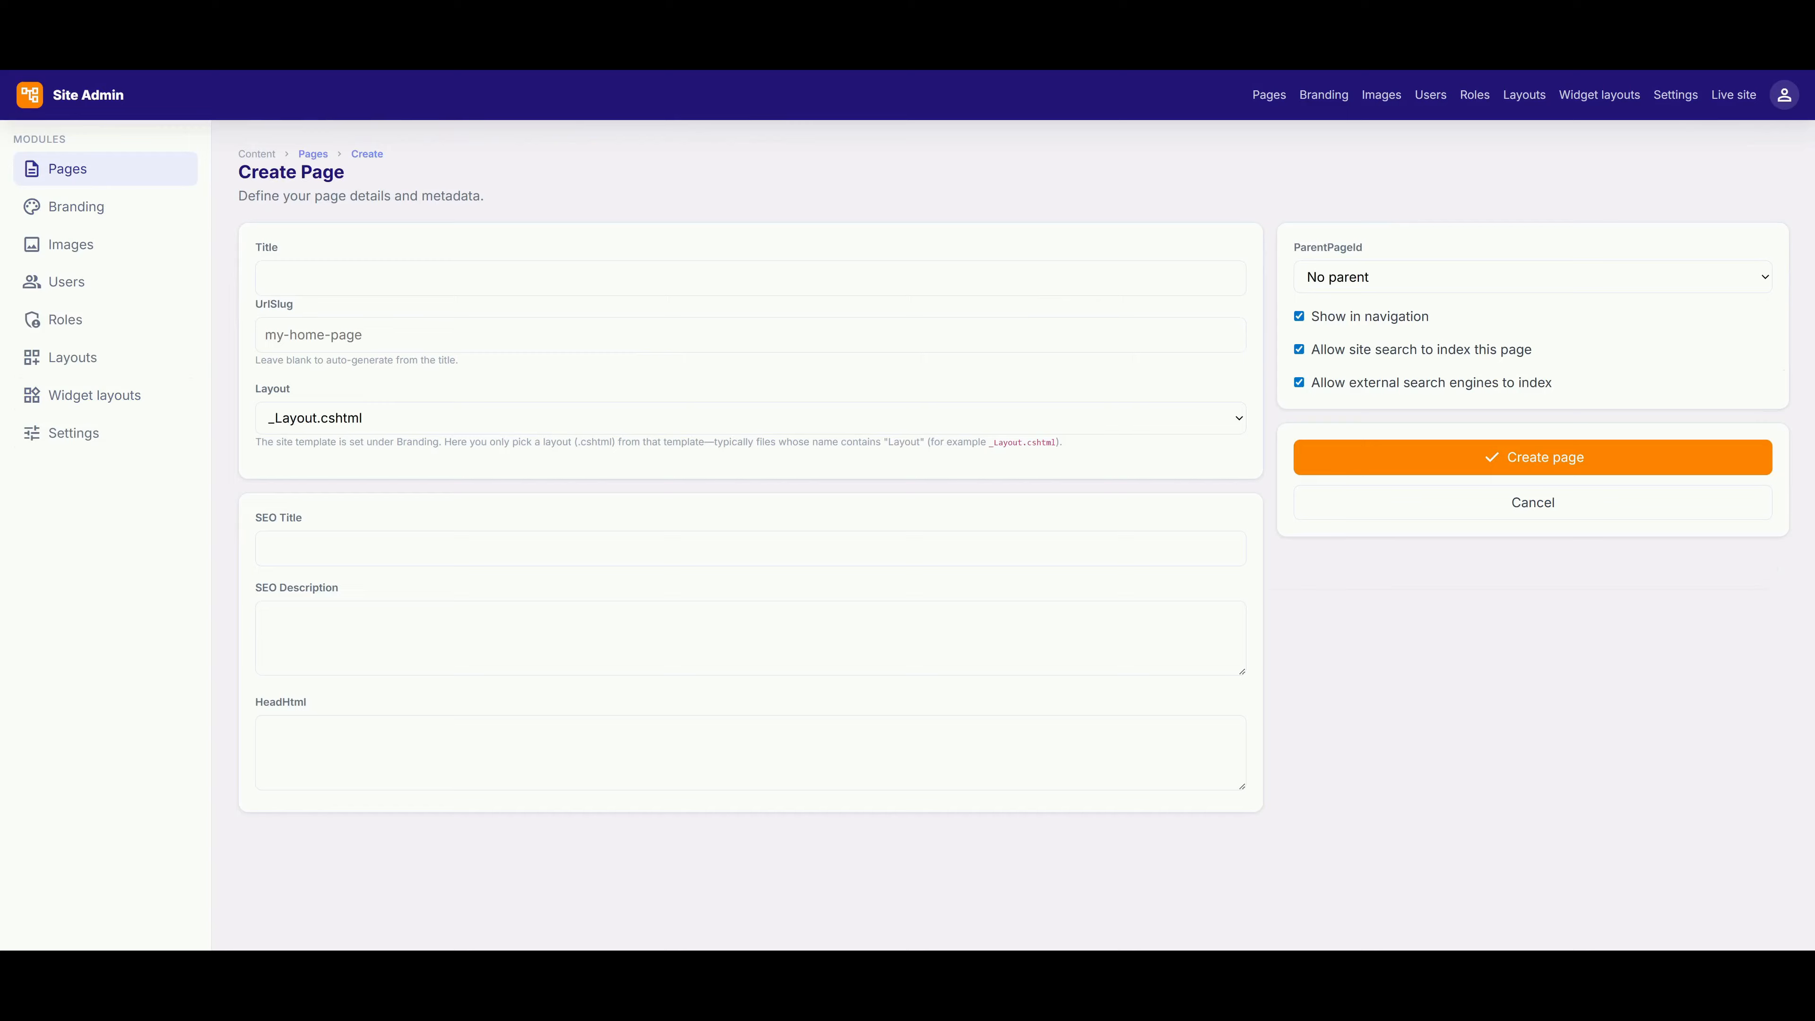
click(1143, 278)
text(Home)
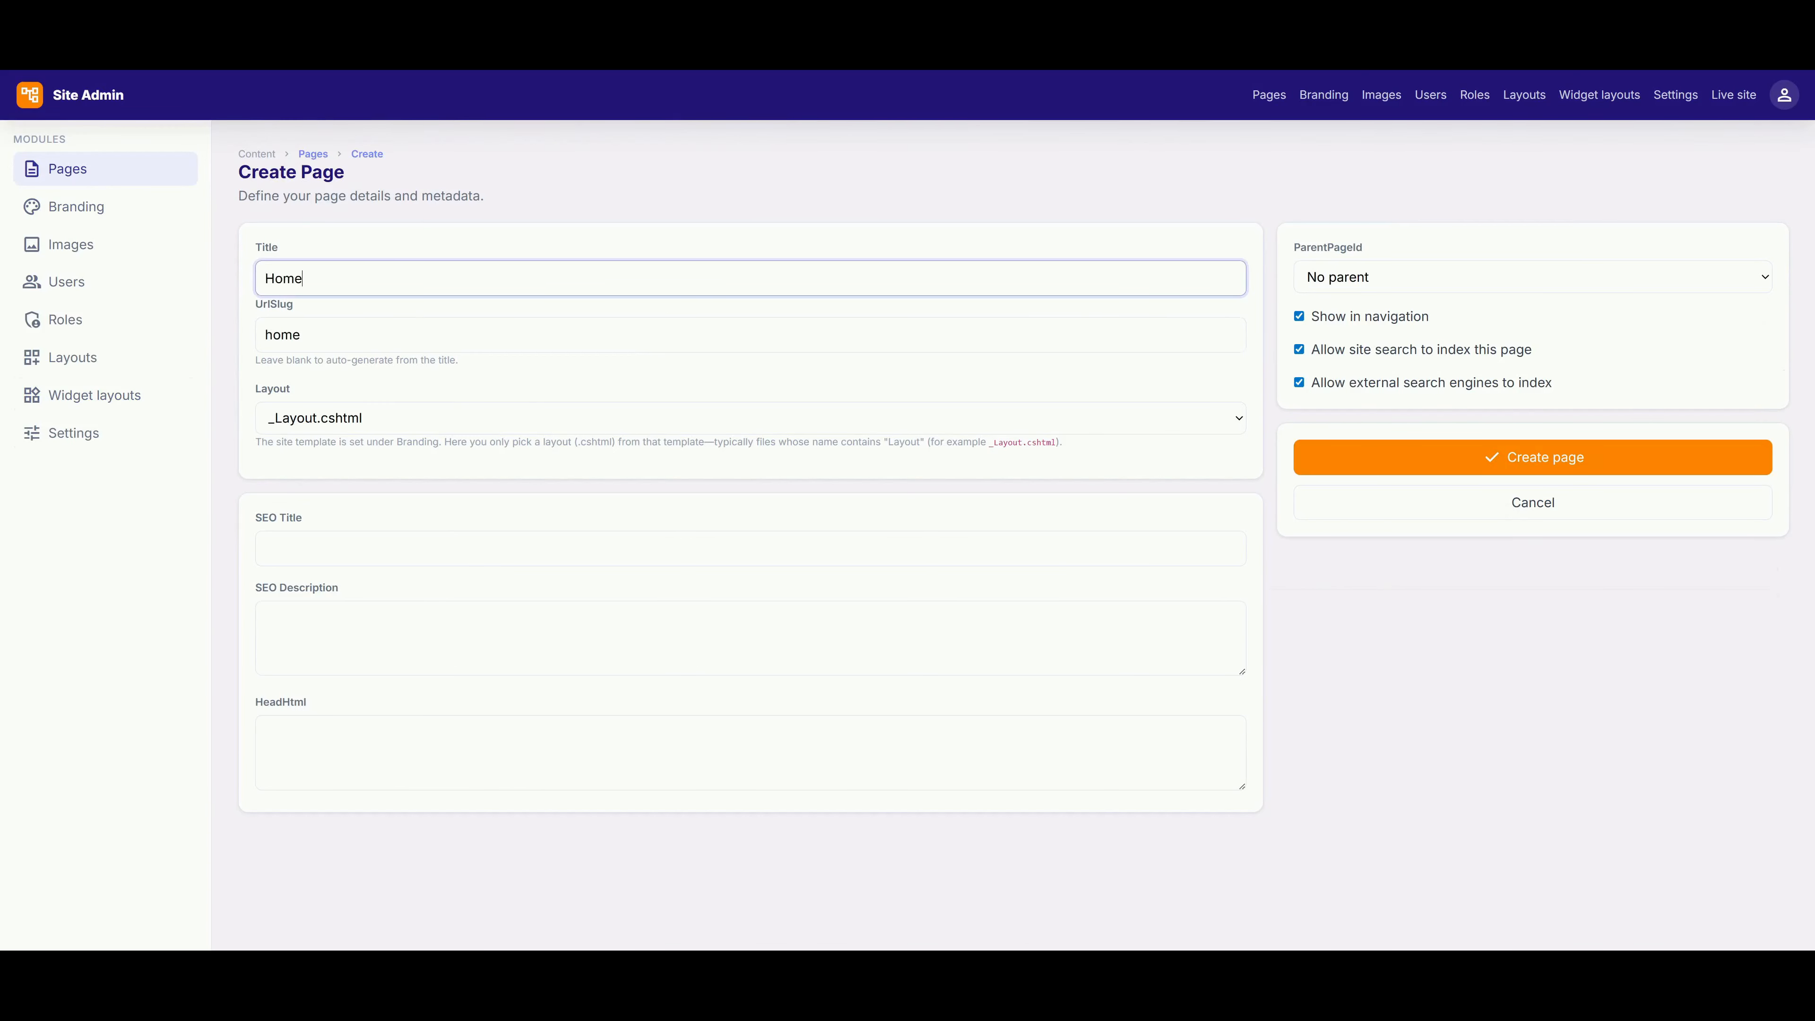
key(Tab)
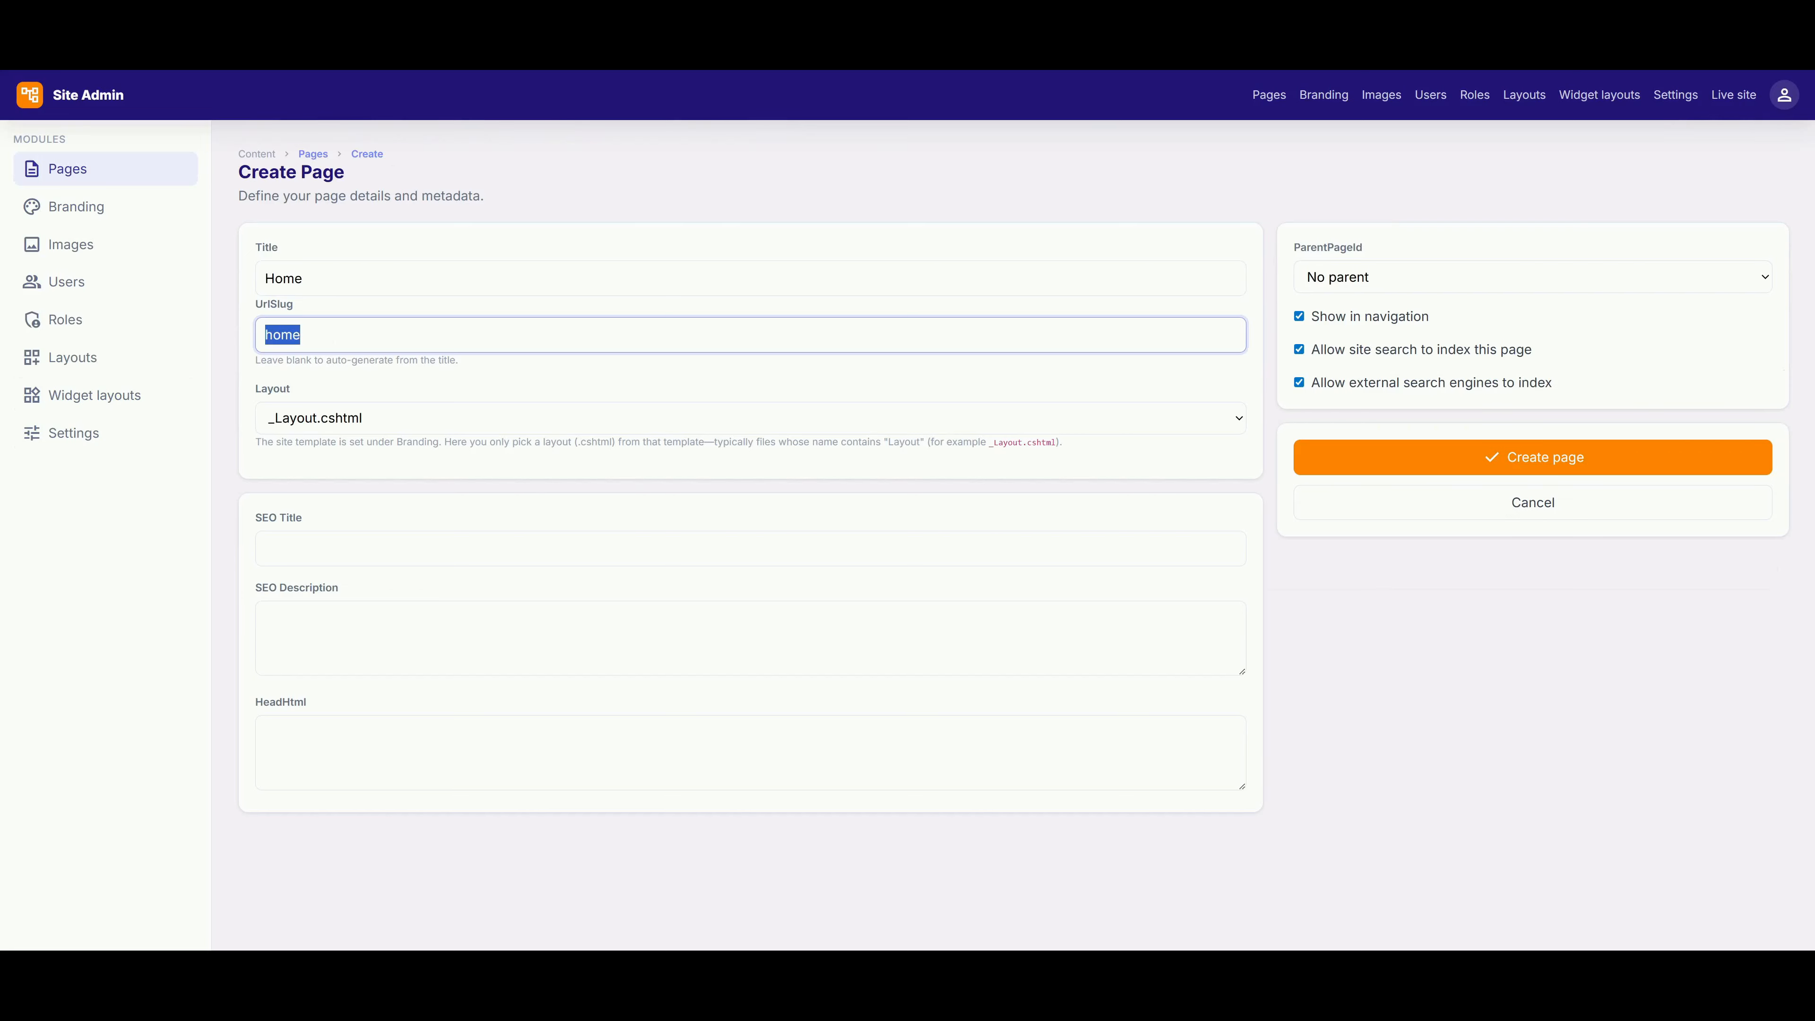
click(374, 536)
click(403, 590)
click(265, 618)
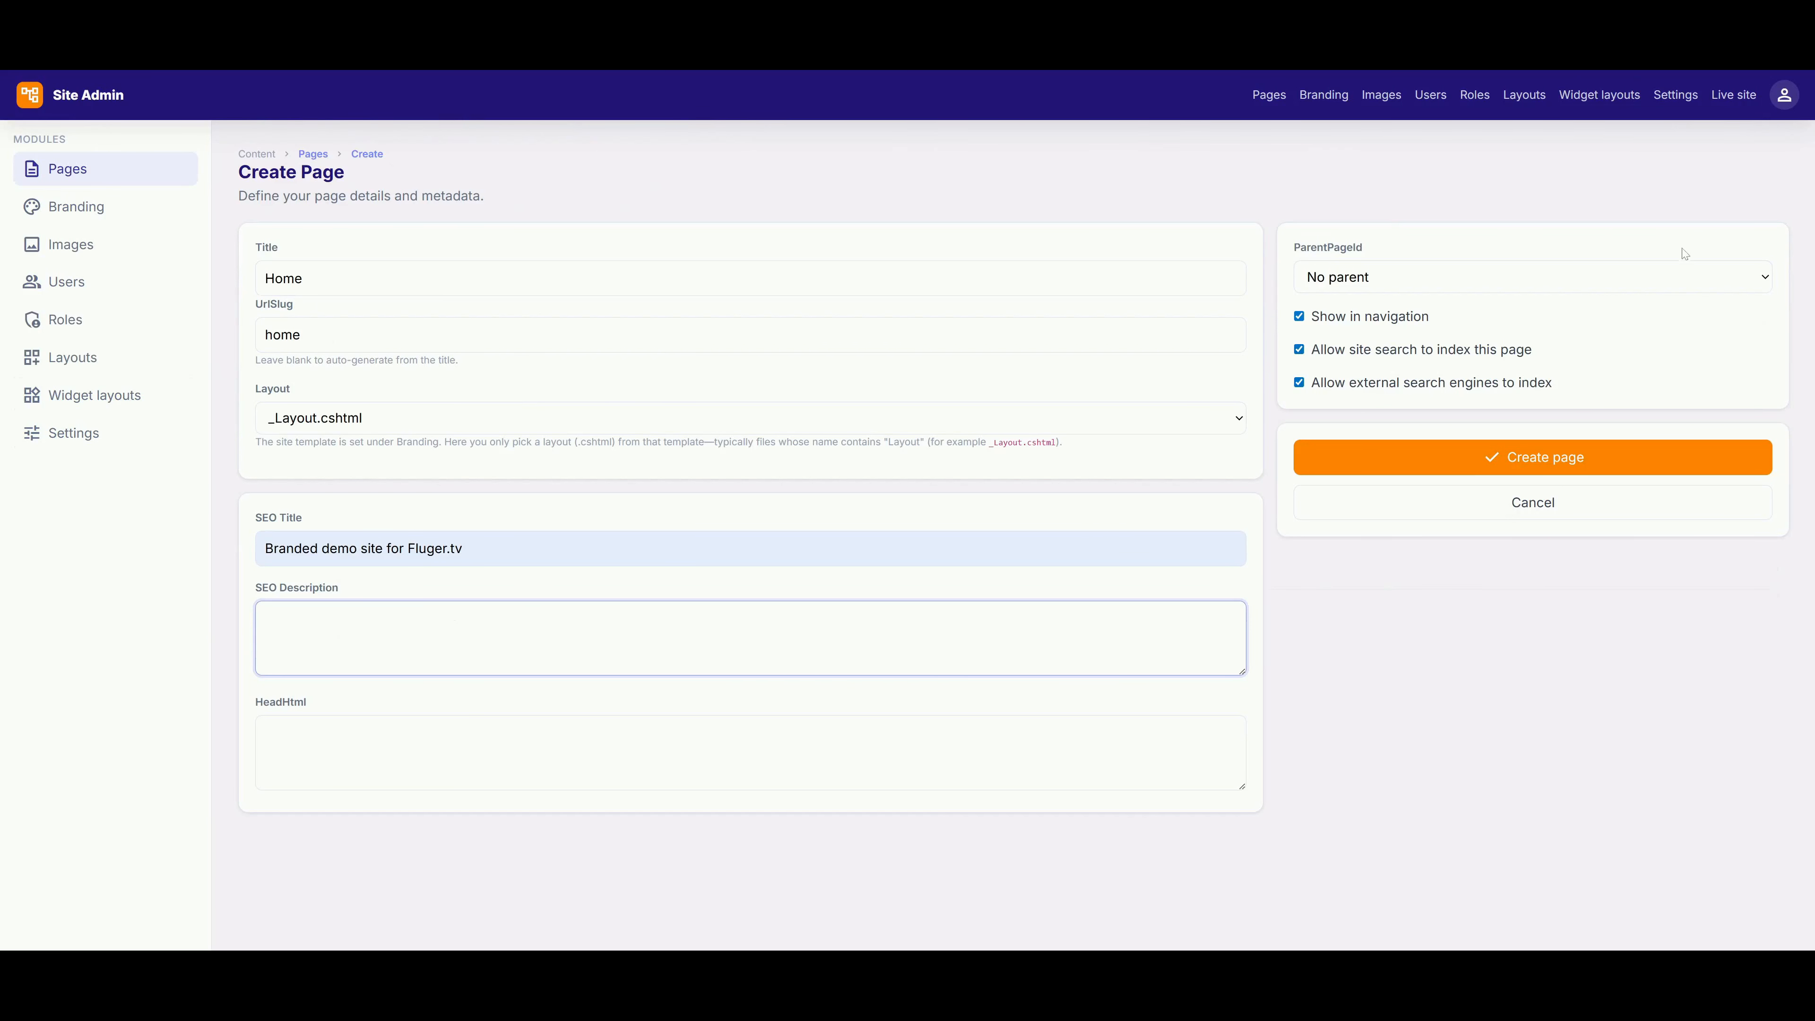
click(1381, 458)
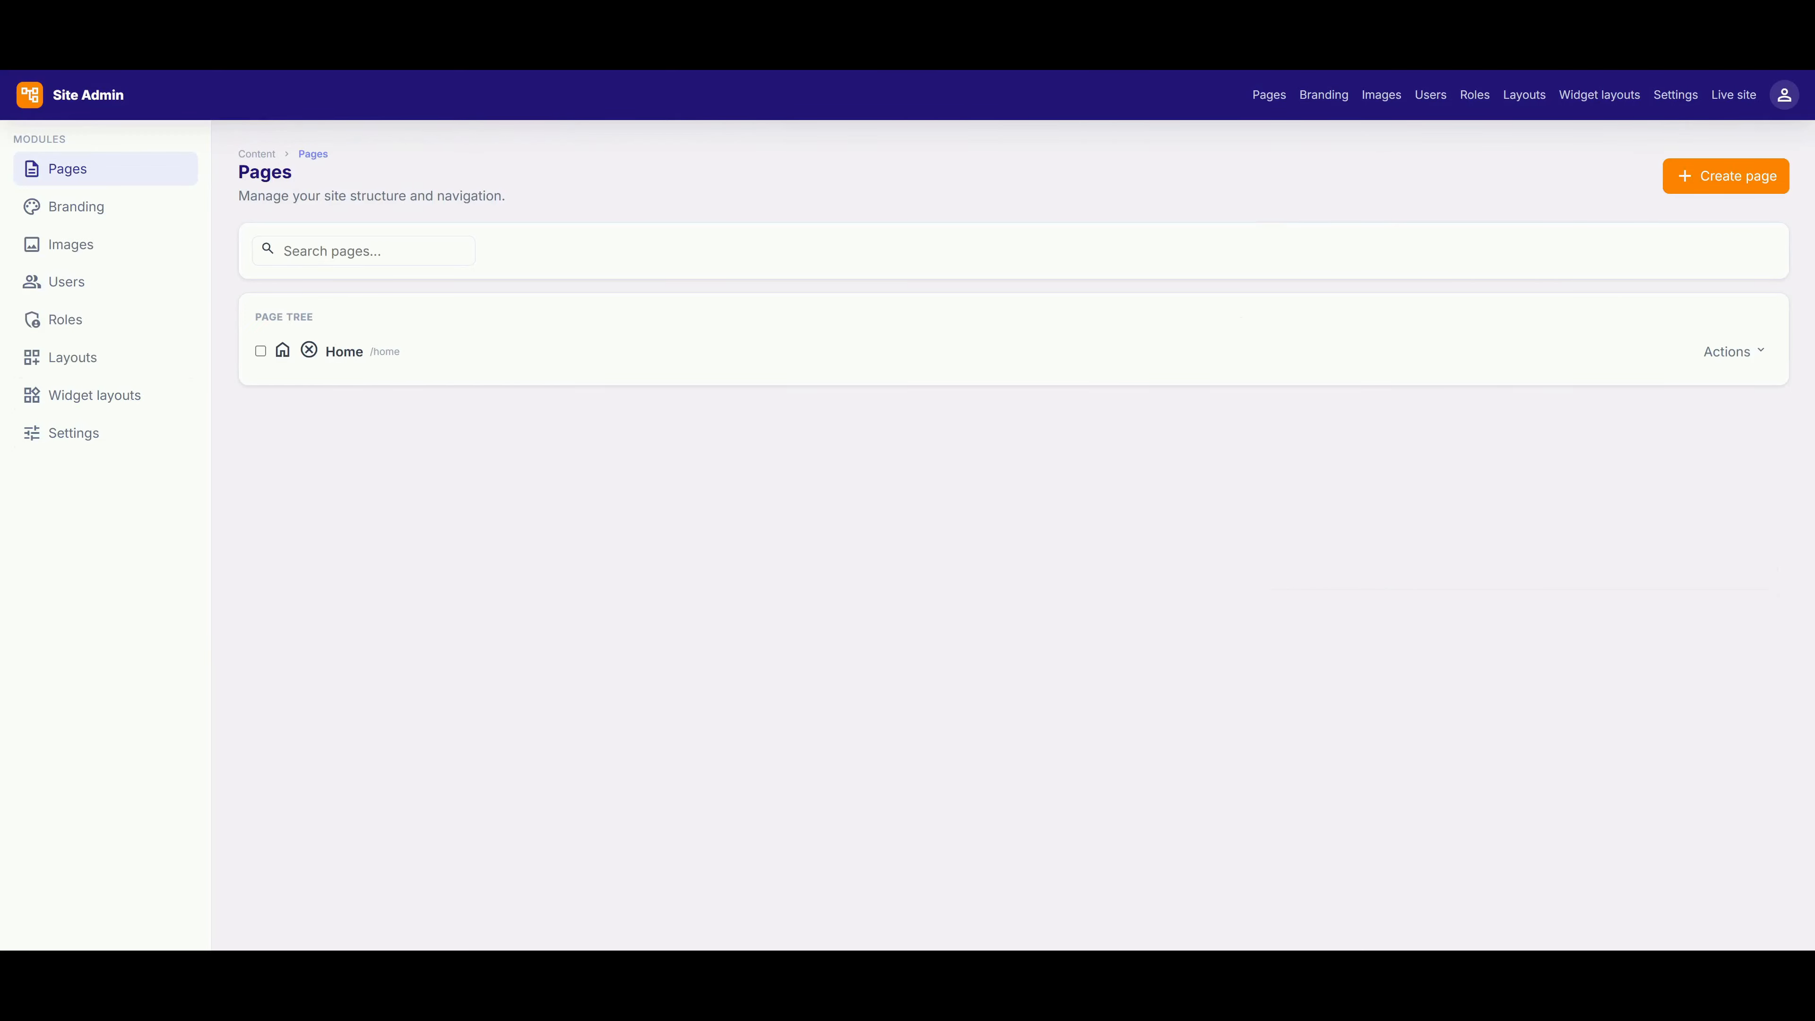
- Add a Hero widget to the Home page's Hero region and view its settings, closing them without changes
click(359, 351)
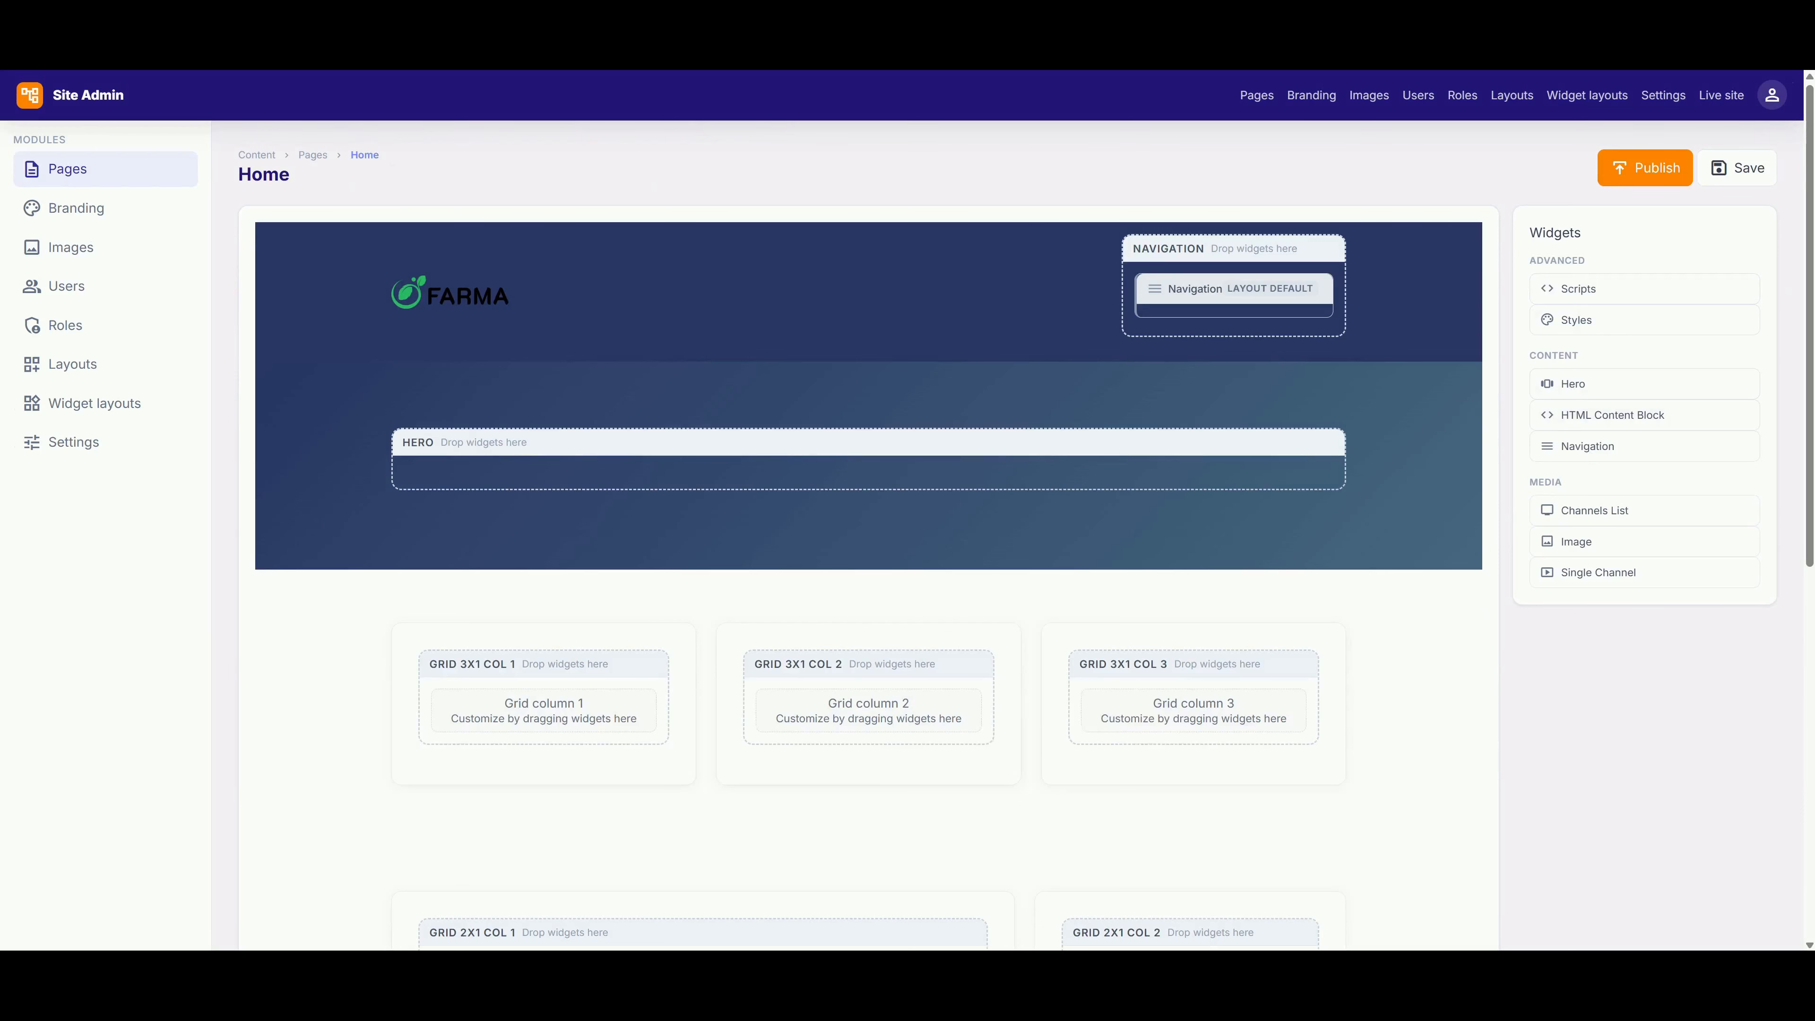
drag(1572, 390, 772, 469)
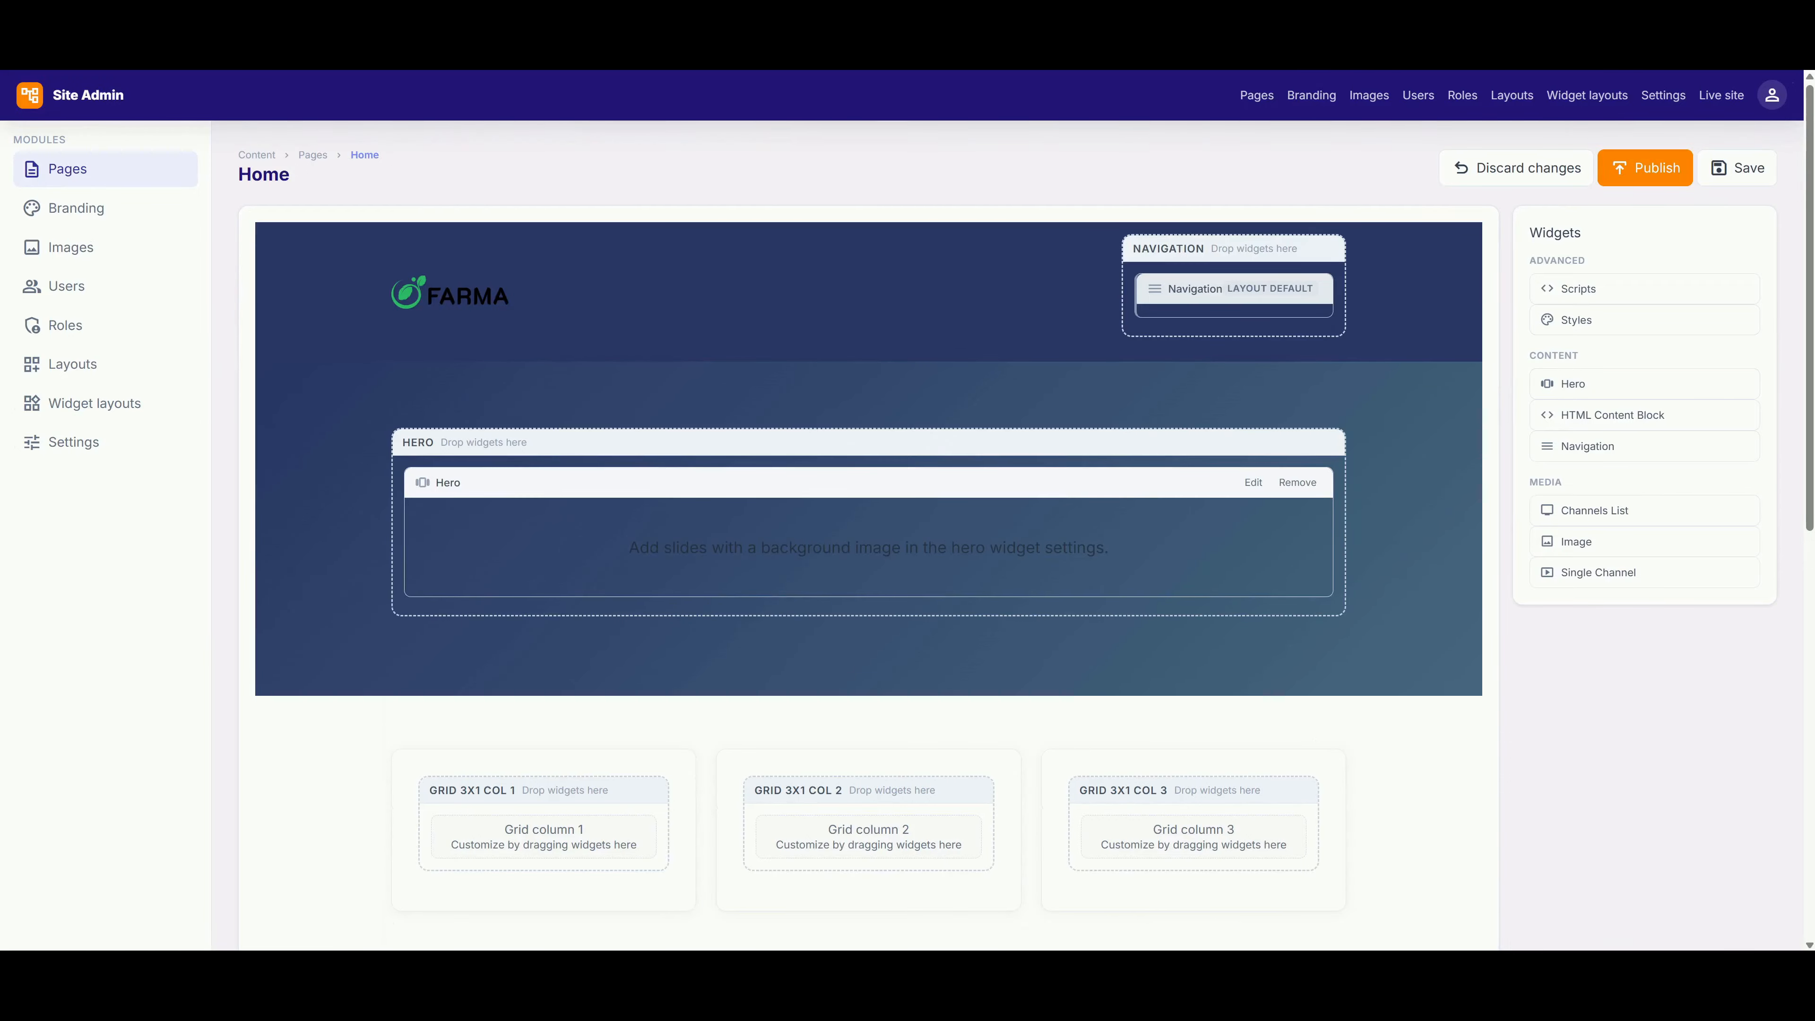
click(1253, 482)
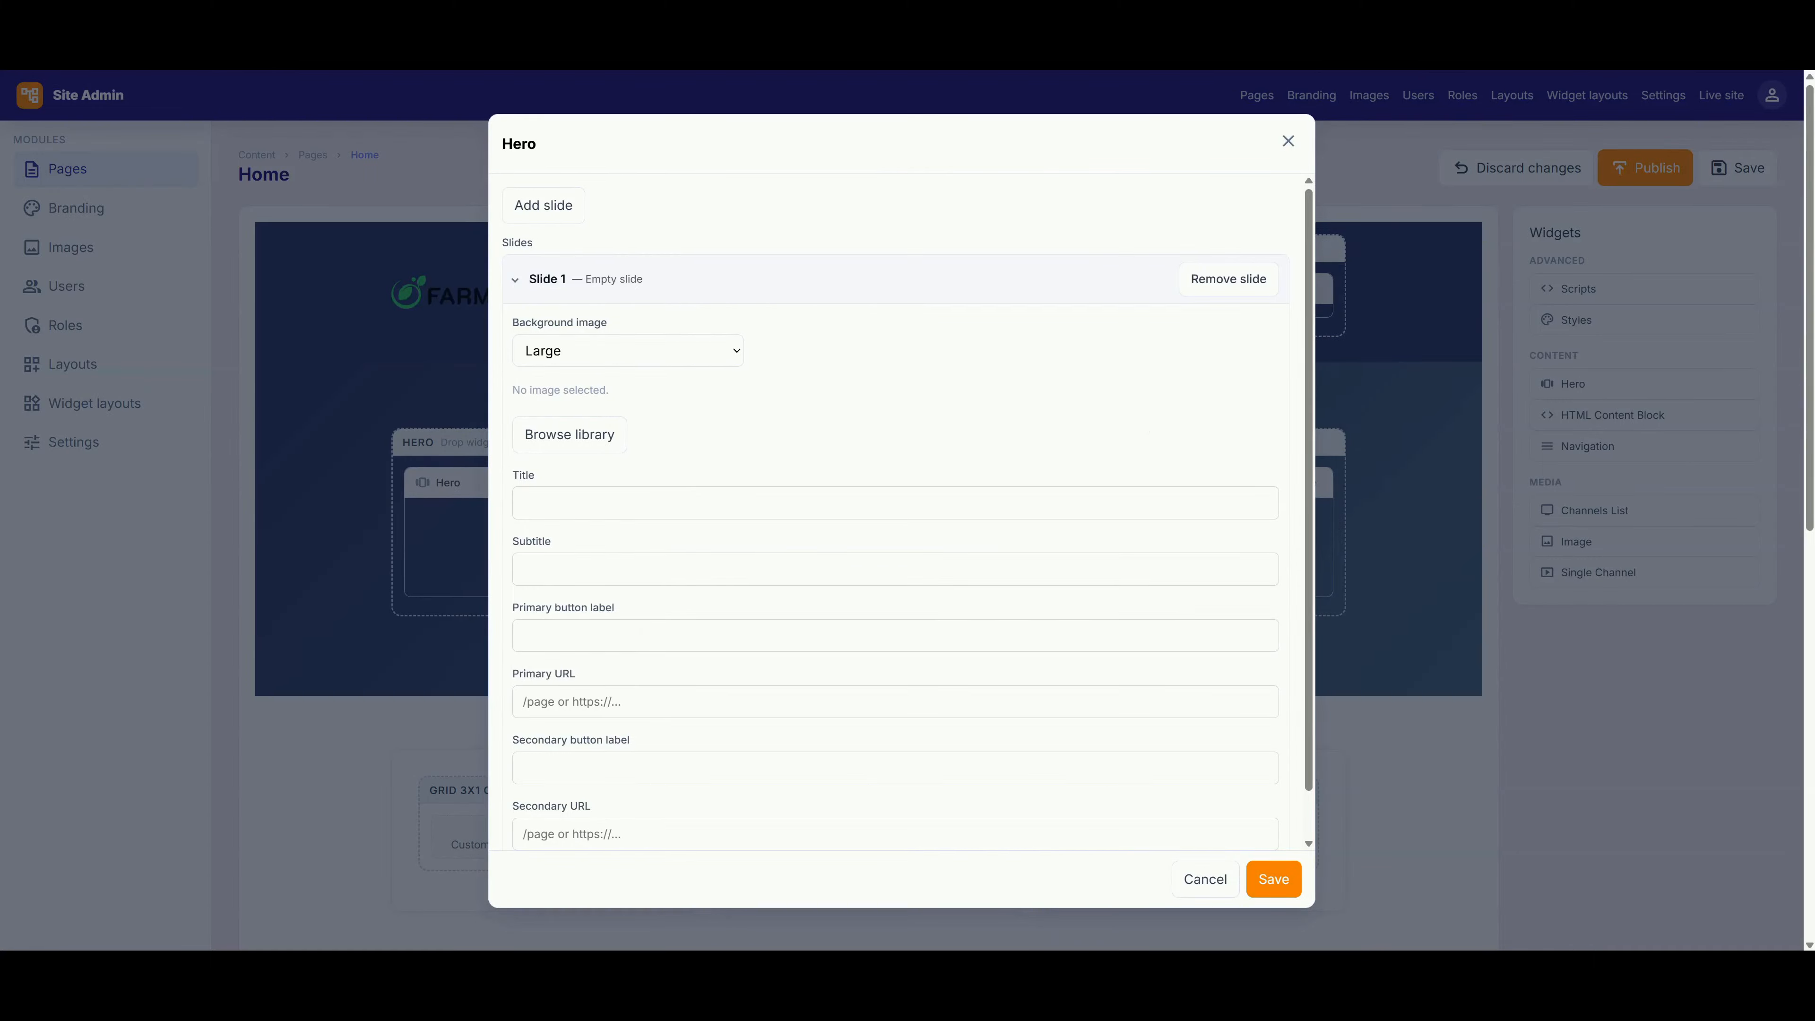
click(1287, 142)
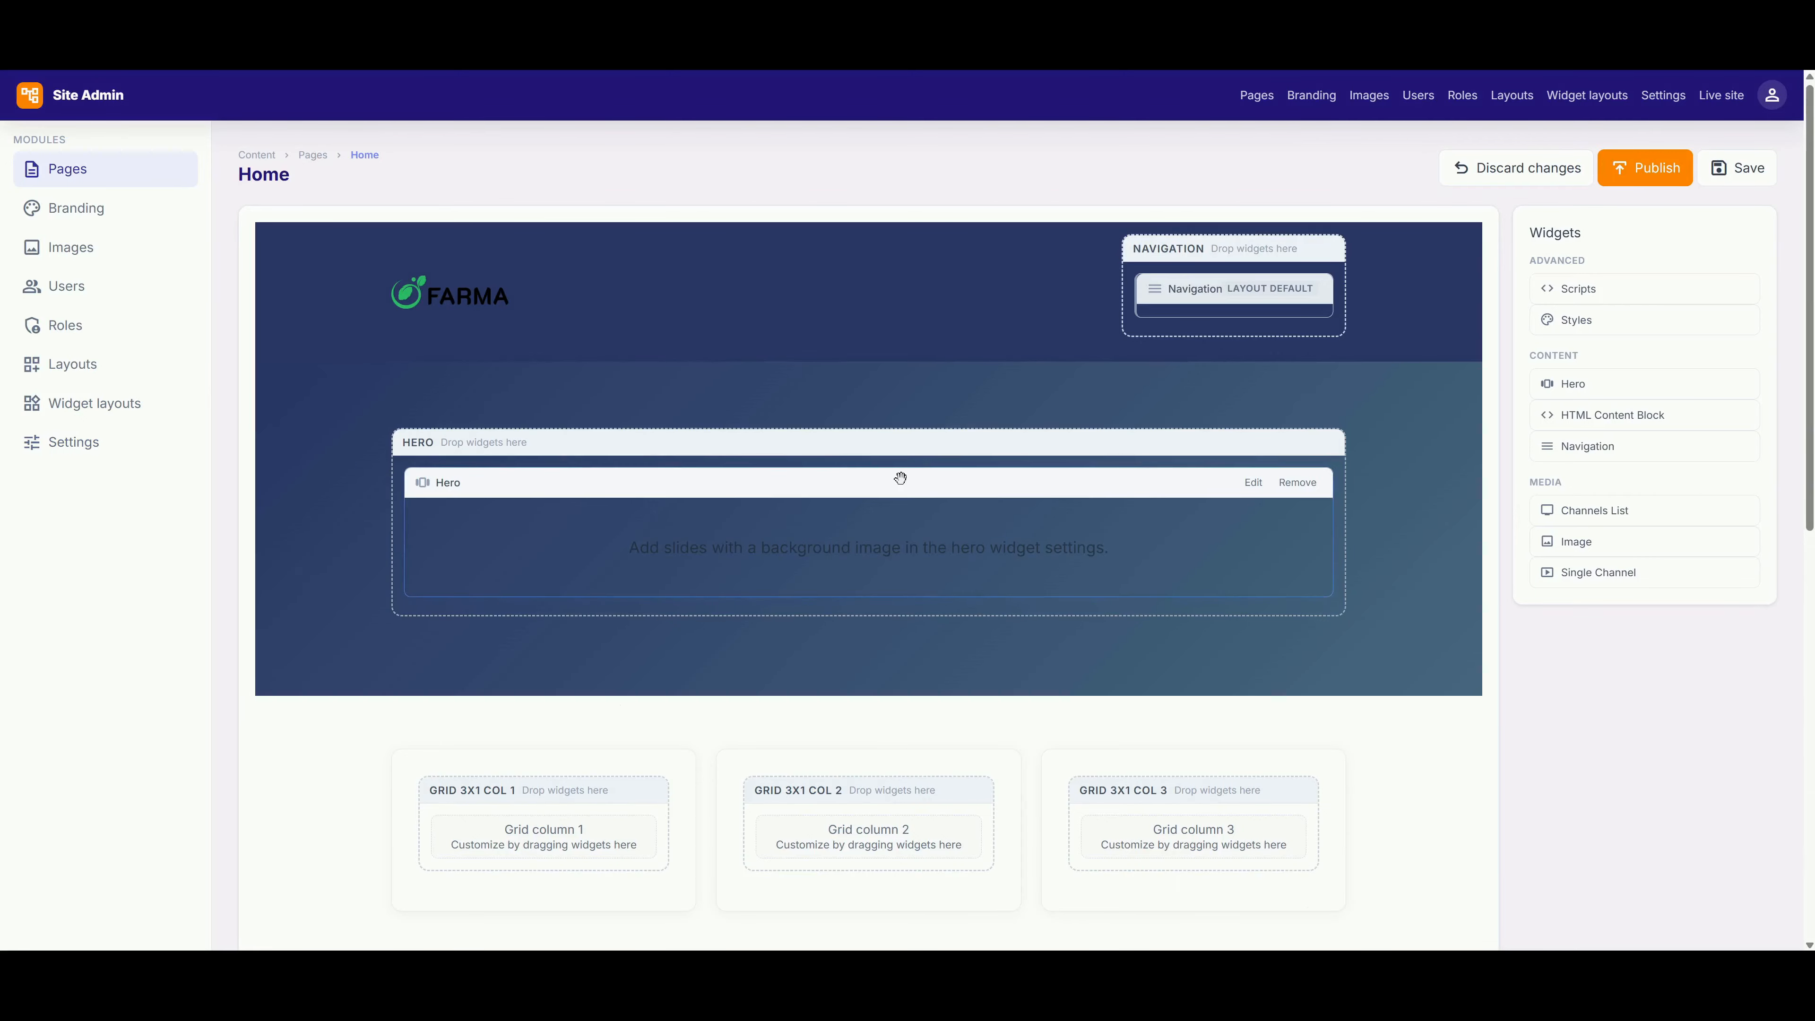
- Give the Hero widget's first slide the Large movie poster image from the Default folder and the title "My first slide"
click(1253, 482)
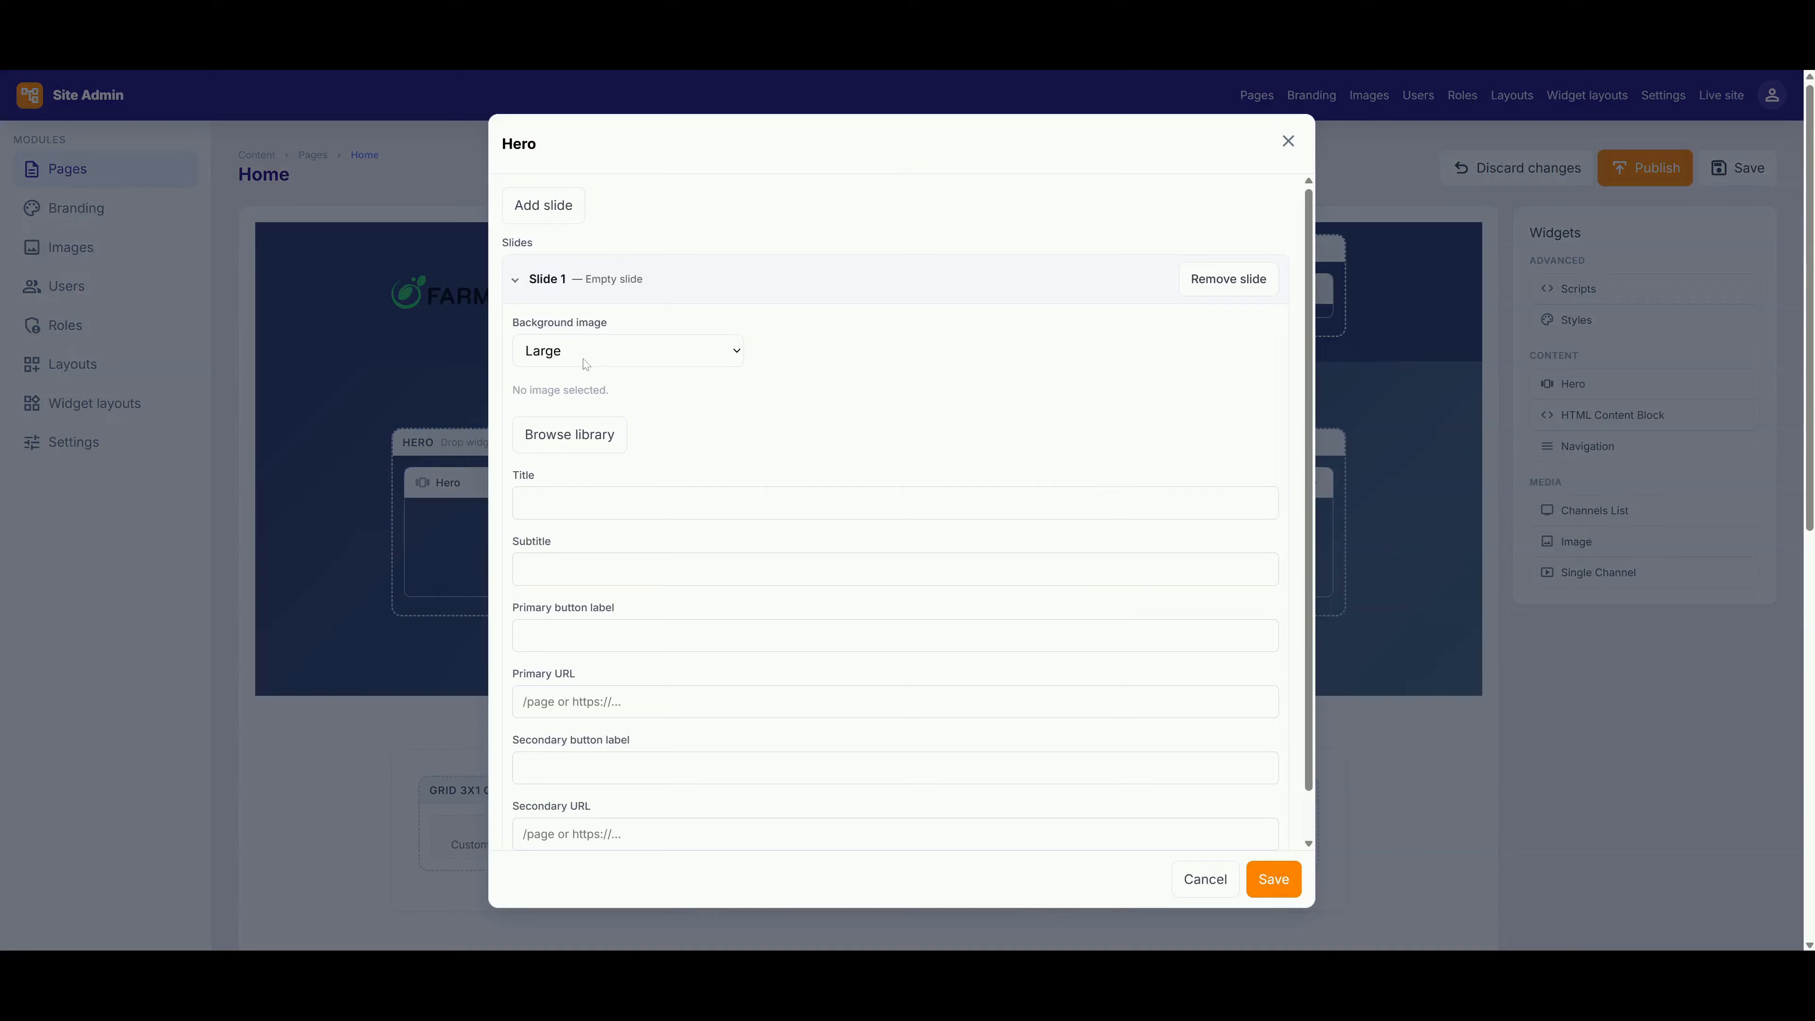
click(648, 360)
click(607, 396)
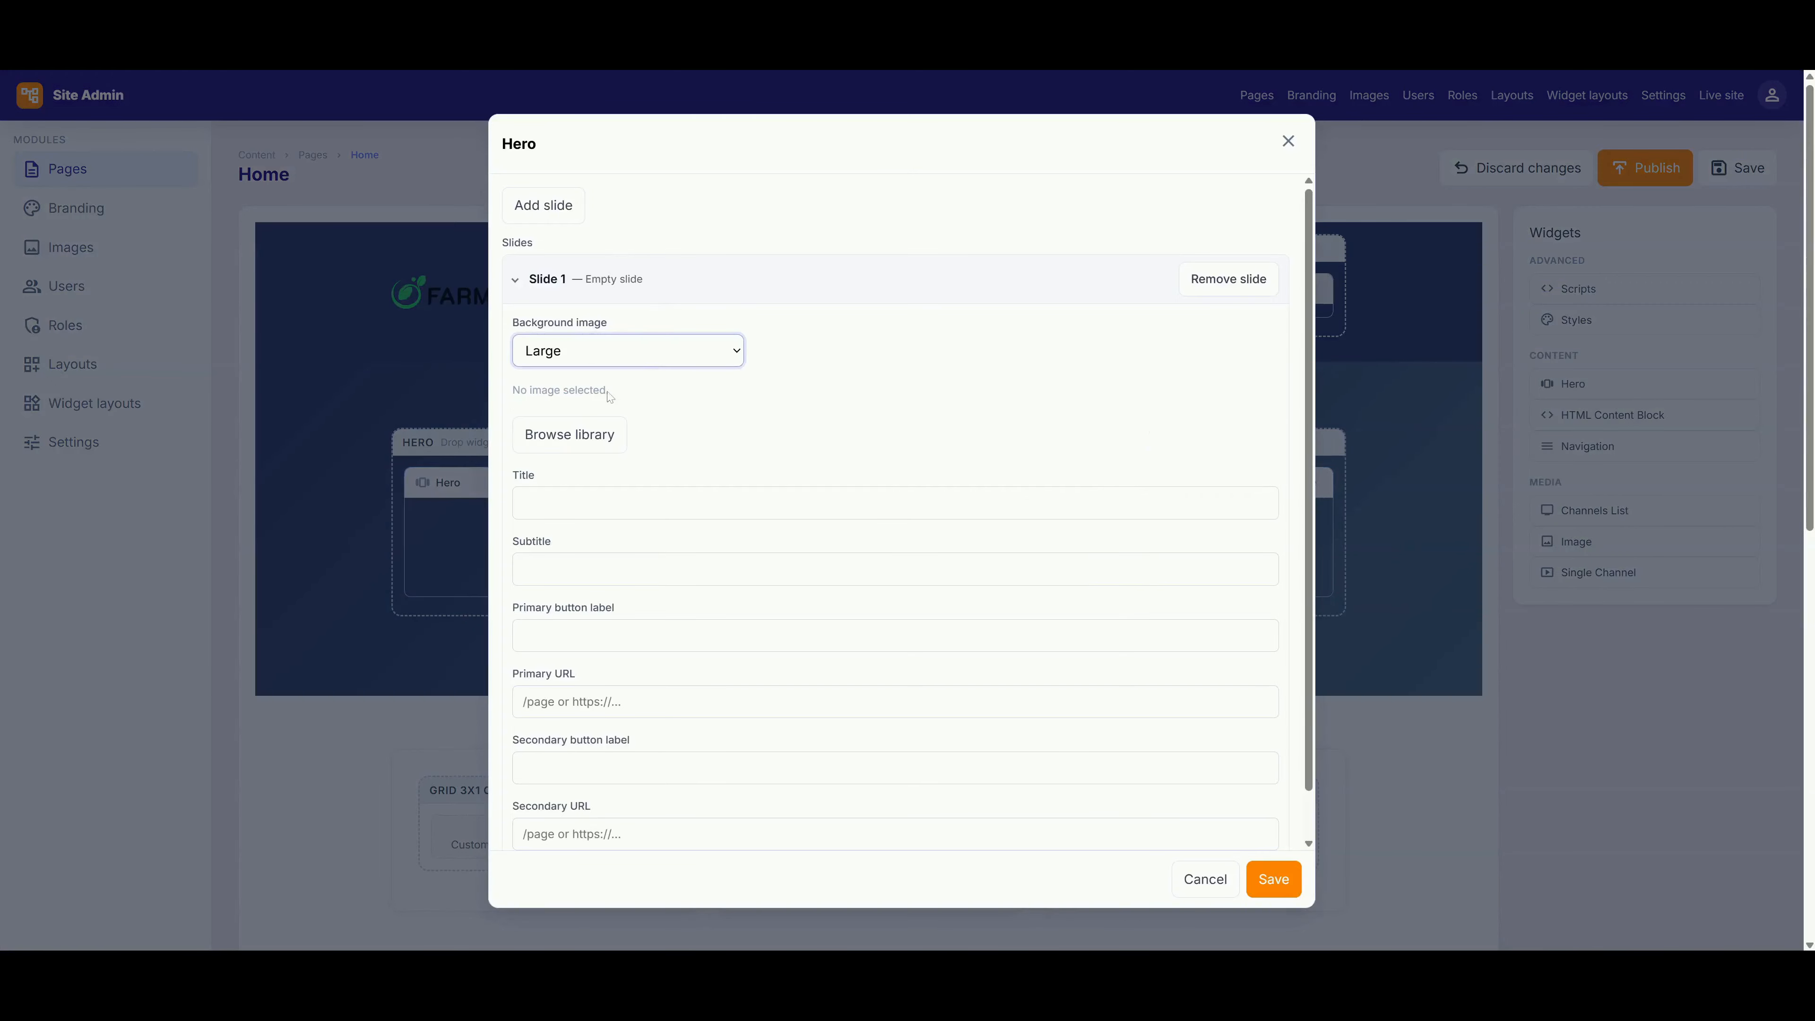
click(568, 433)
click(561, 561)
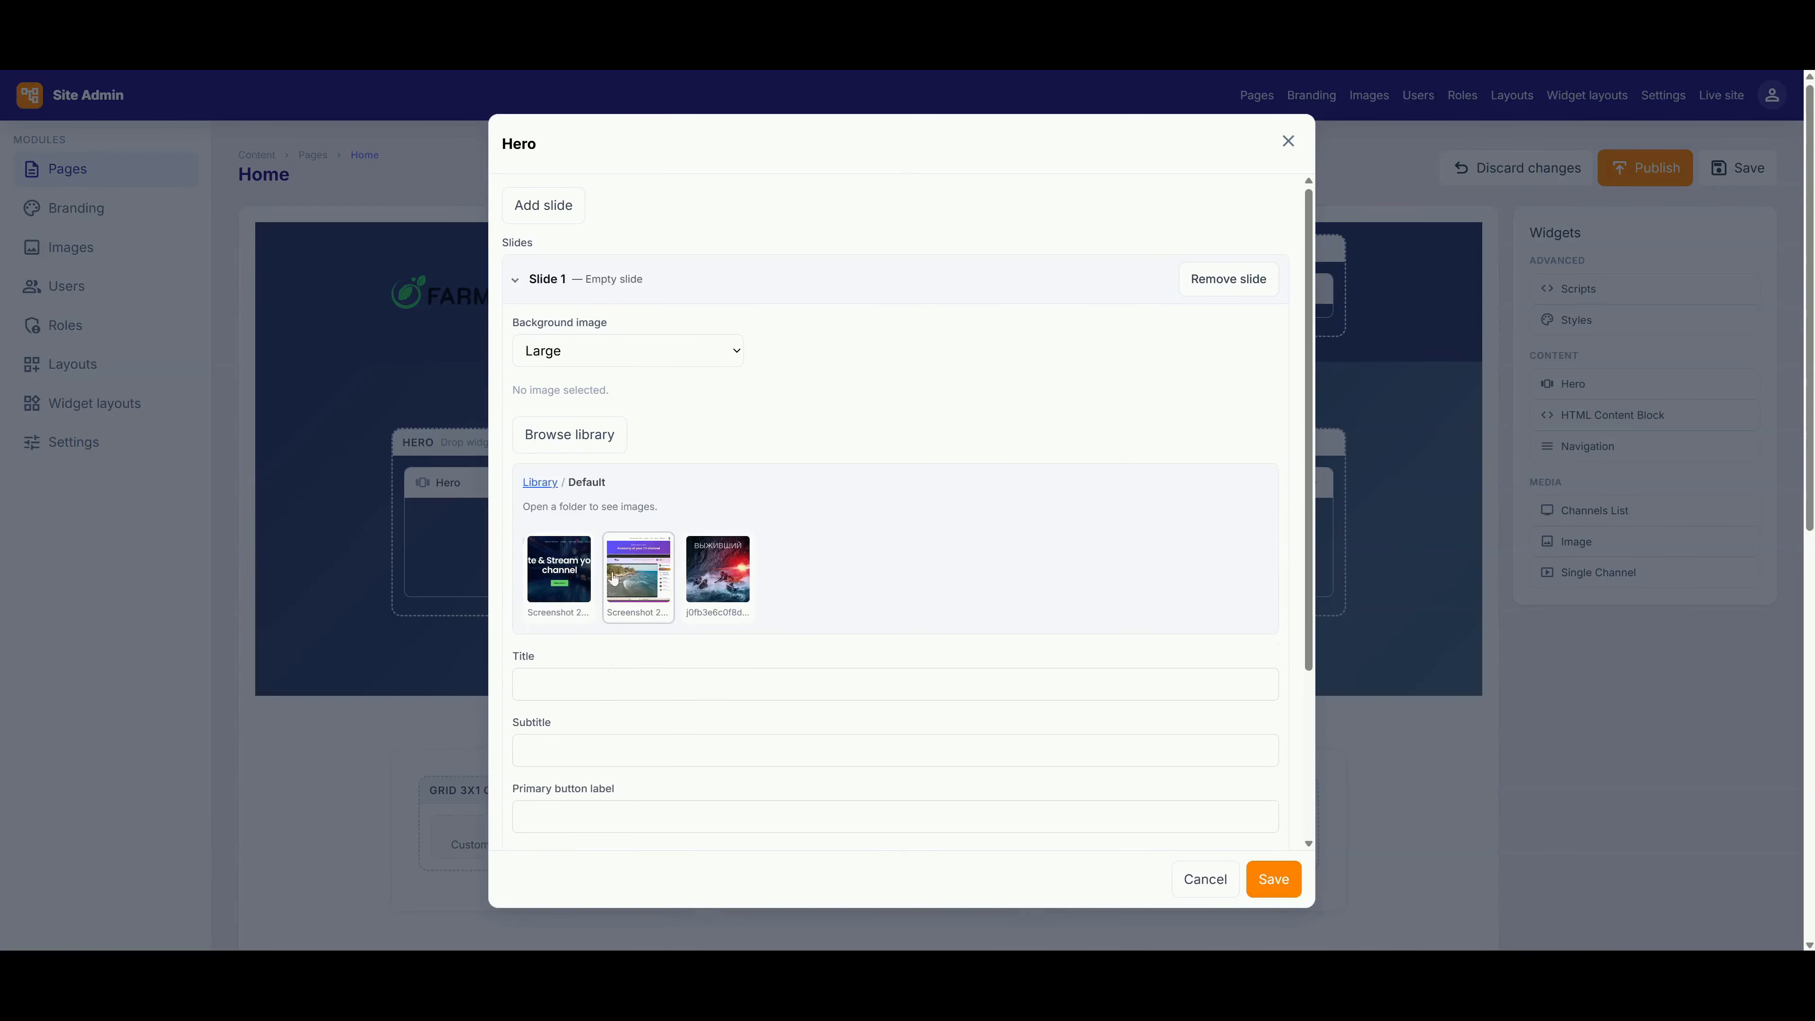
click(717, 571)
click(636, 690)
scroll(618, 688, down, 3)
text(My first slide)
scroll(618, 688, down, 2)
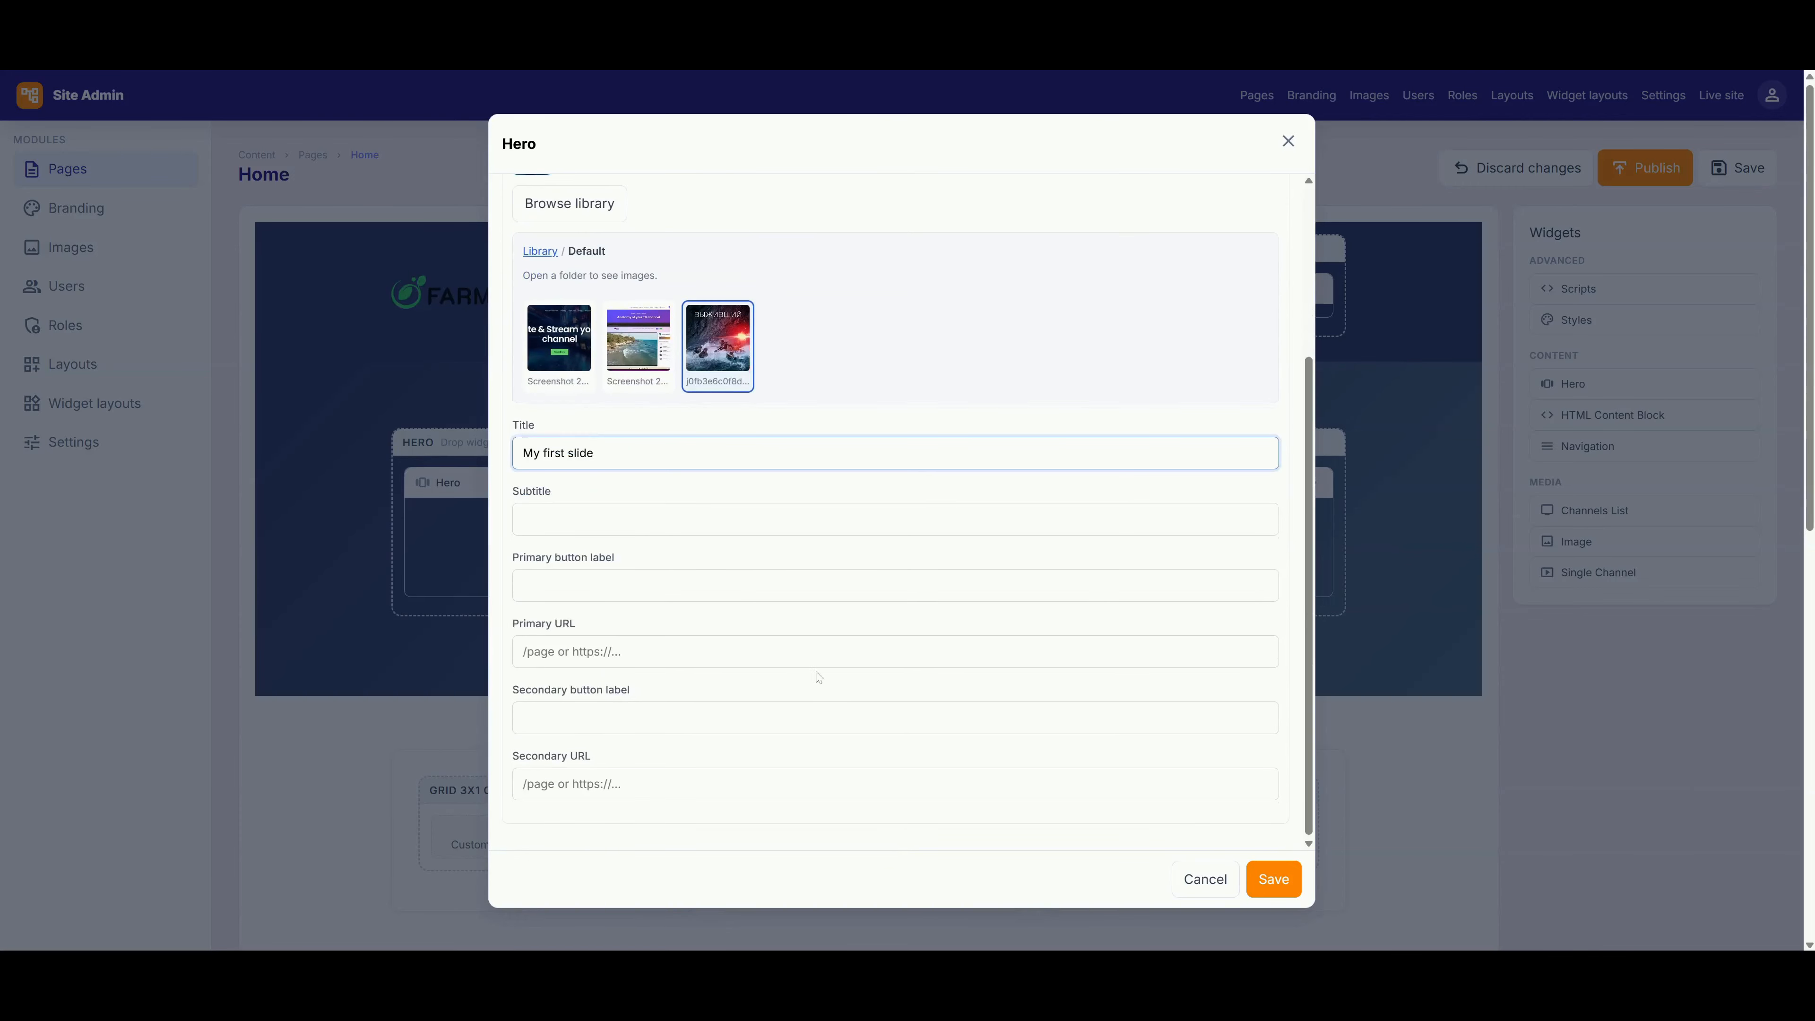
- Add a second Hero slide with the middle screenshot from the Default folder and the title "My second slide", and save the widget
scroll(658, 275, up, 4)
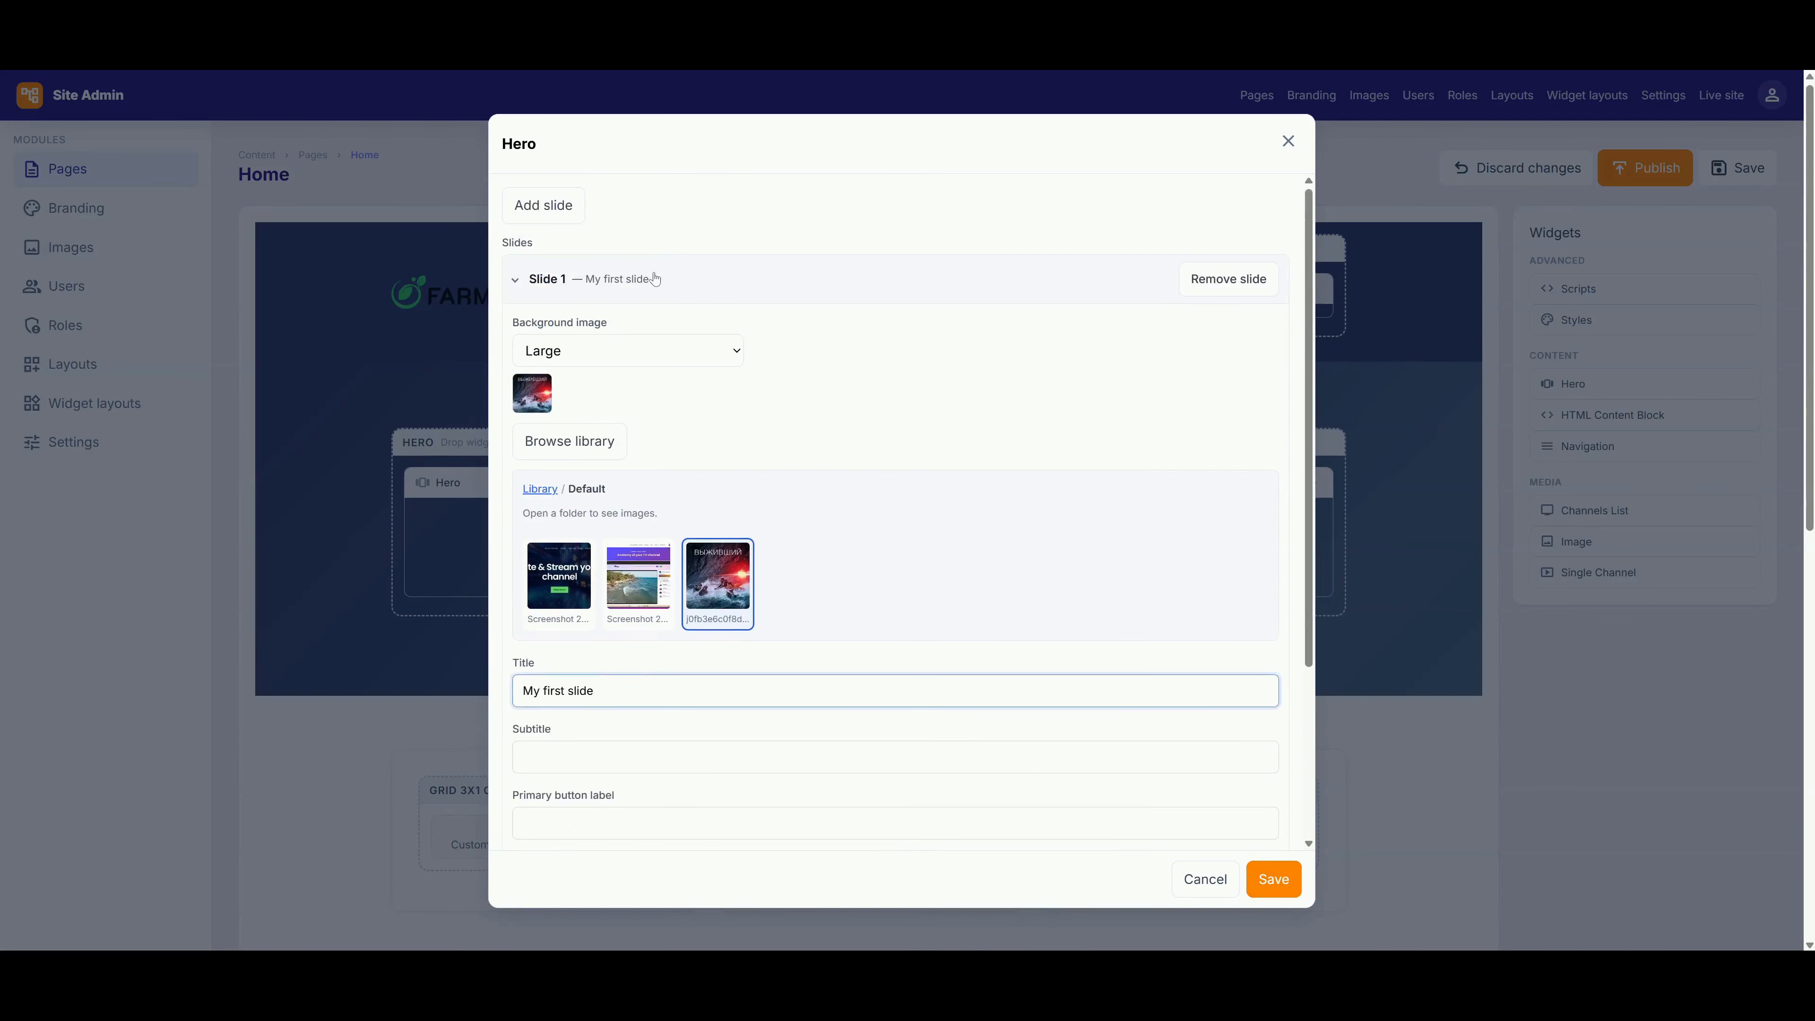
click(654, 279)
click(562, 476)
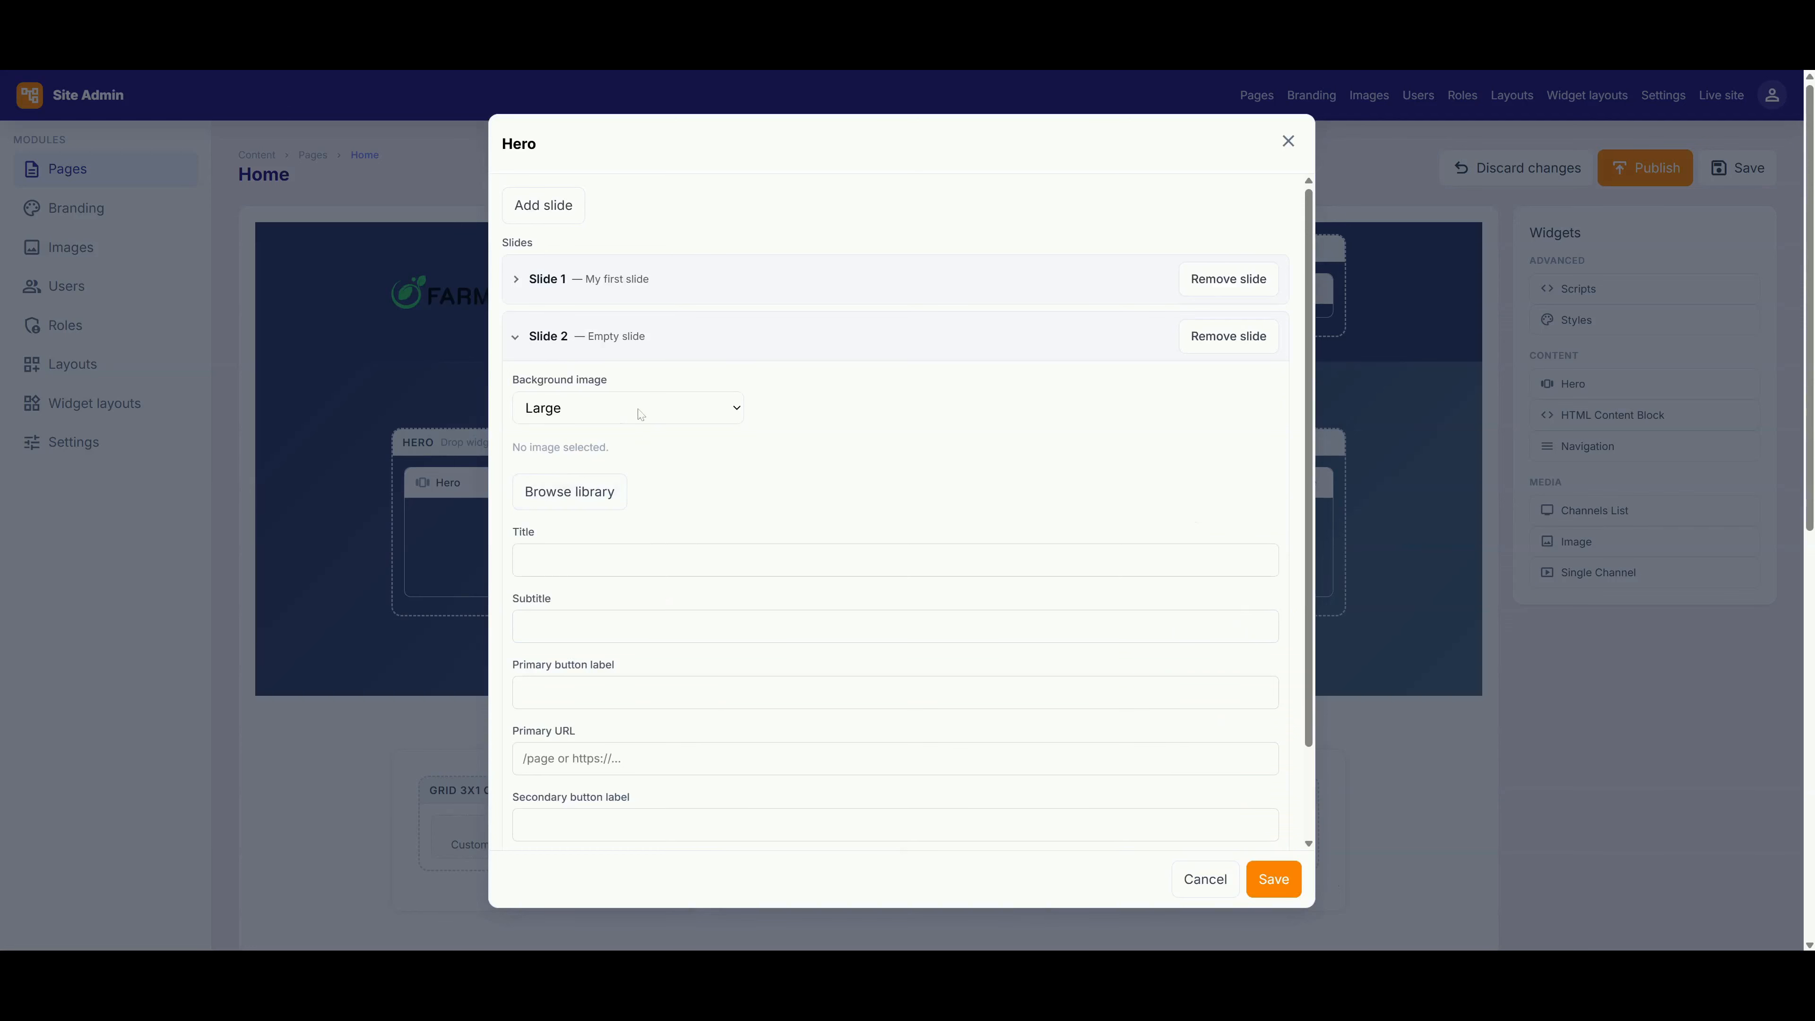
click(586, 500)
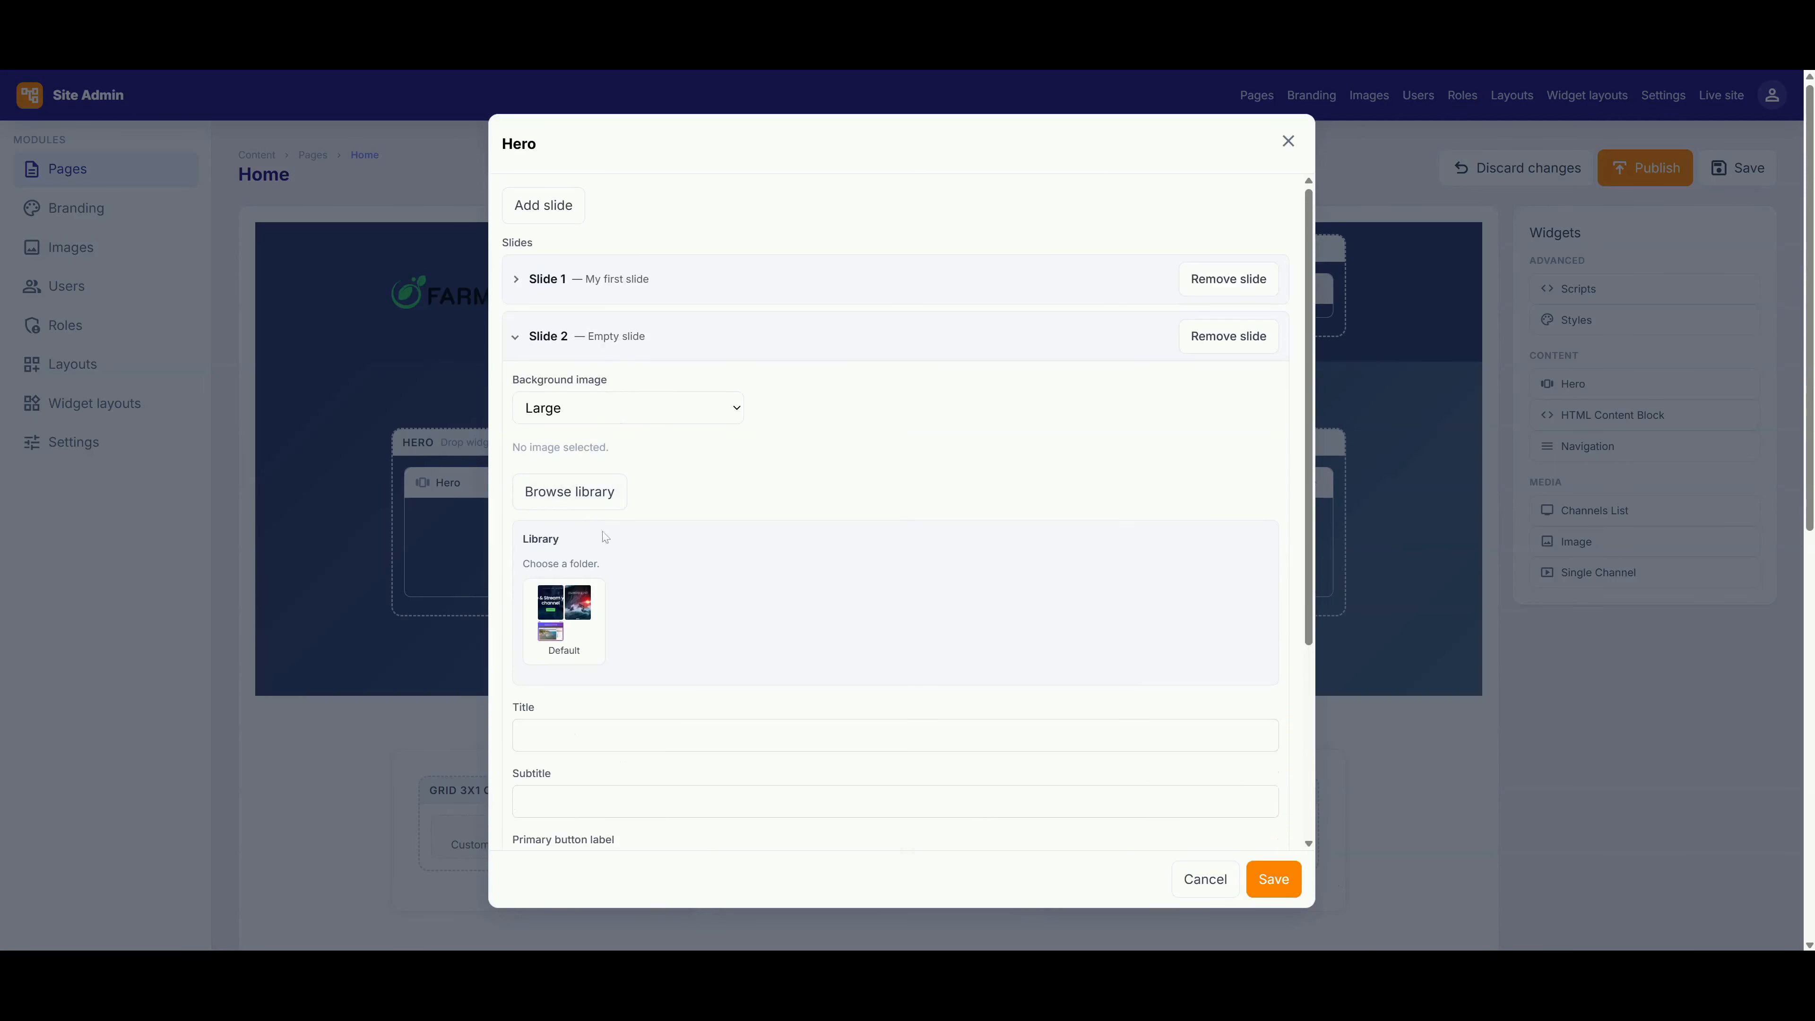
click(591, 623)
click(640, 627)
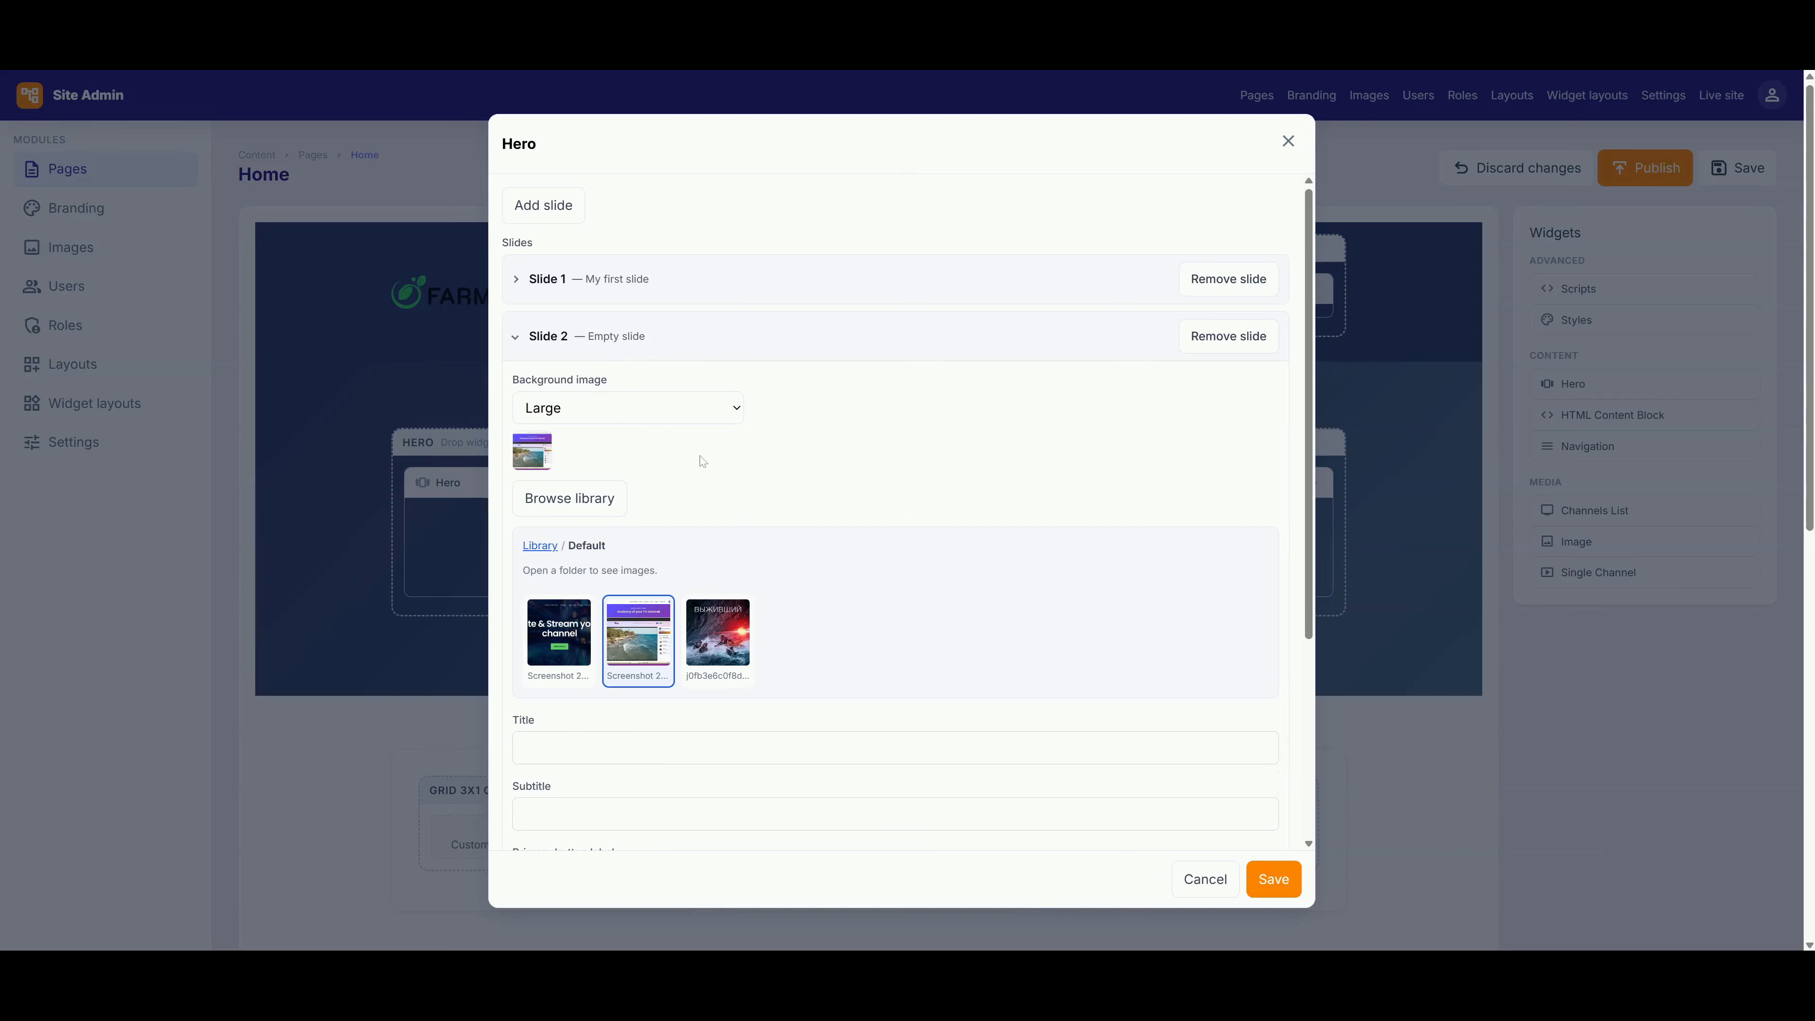
scroll(753, 570, down, 4)
click(753, 453)
text(My)
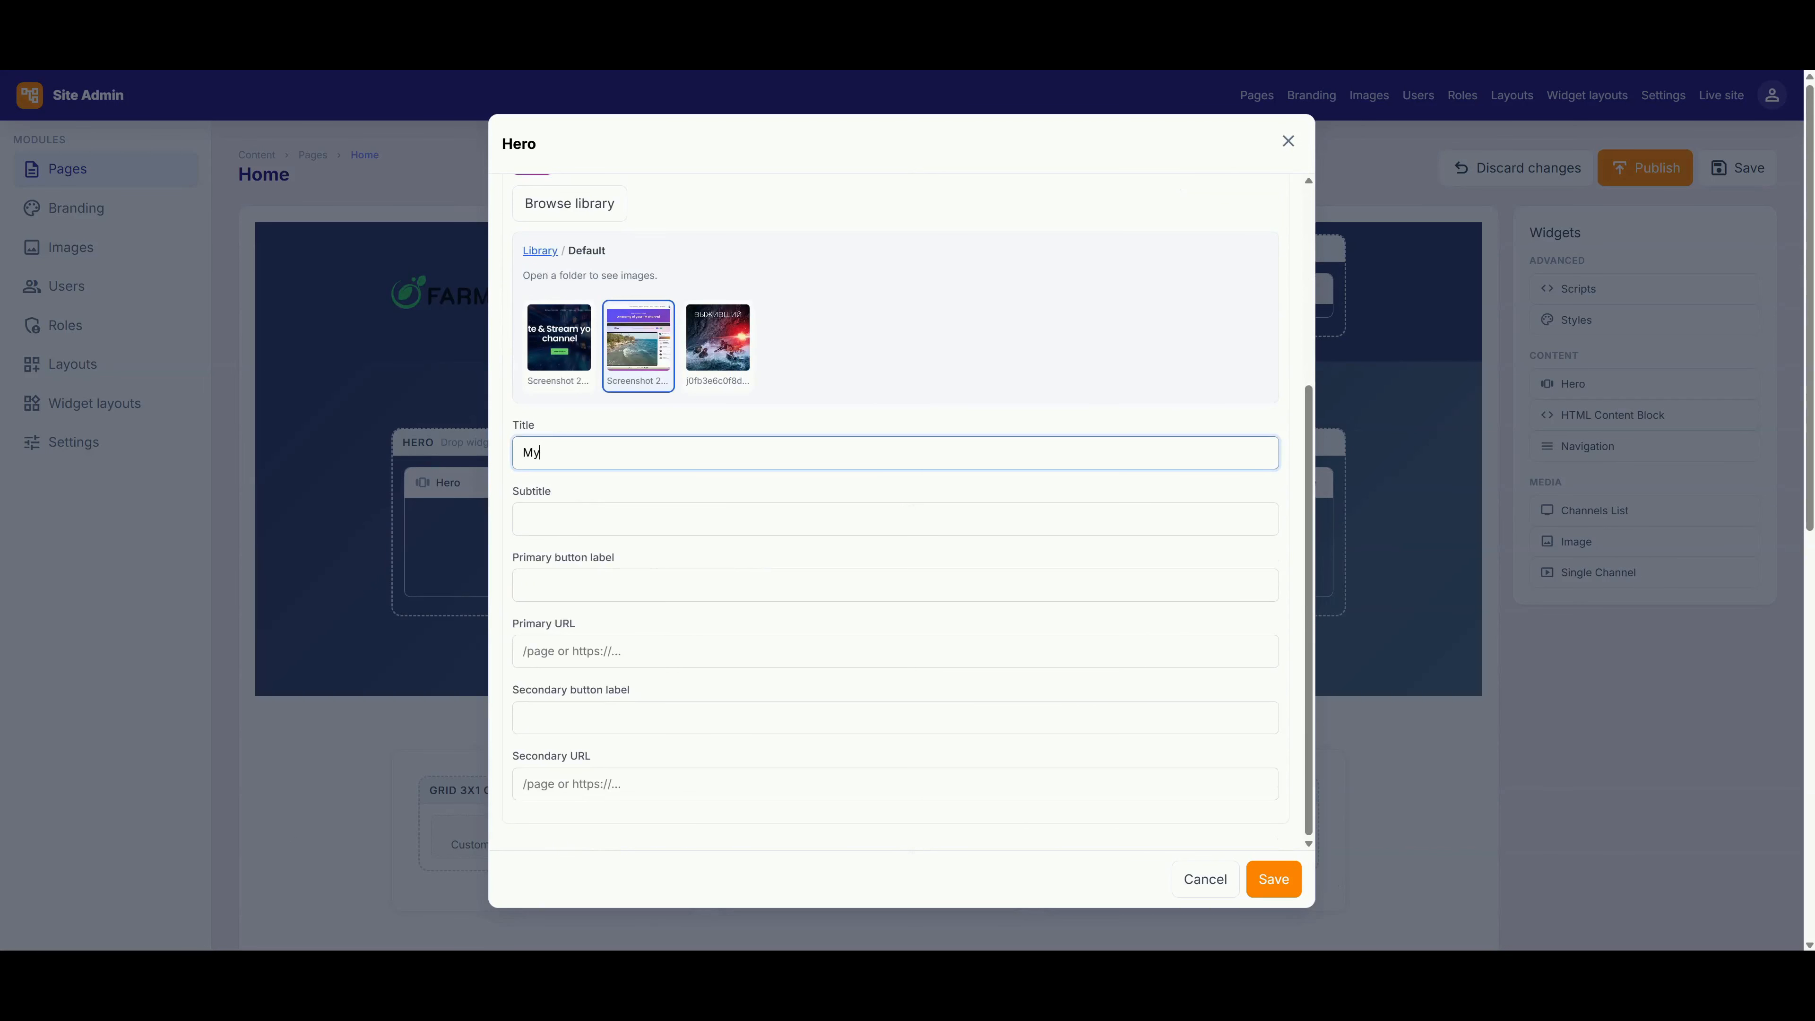
text( seocond slide)
click(1257, 876)
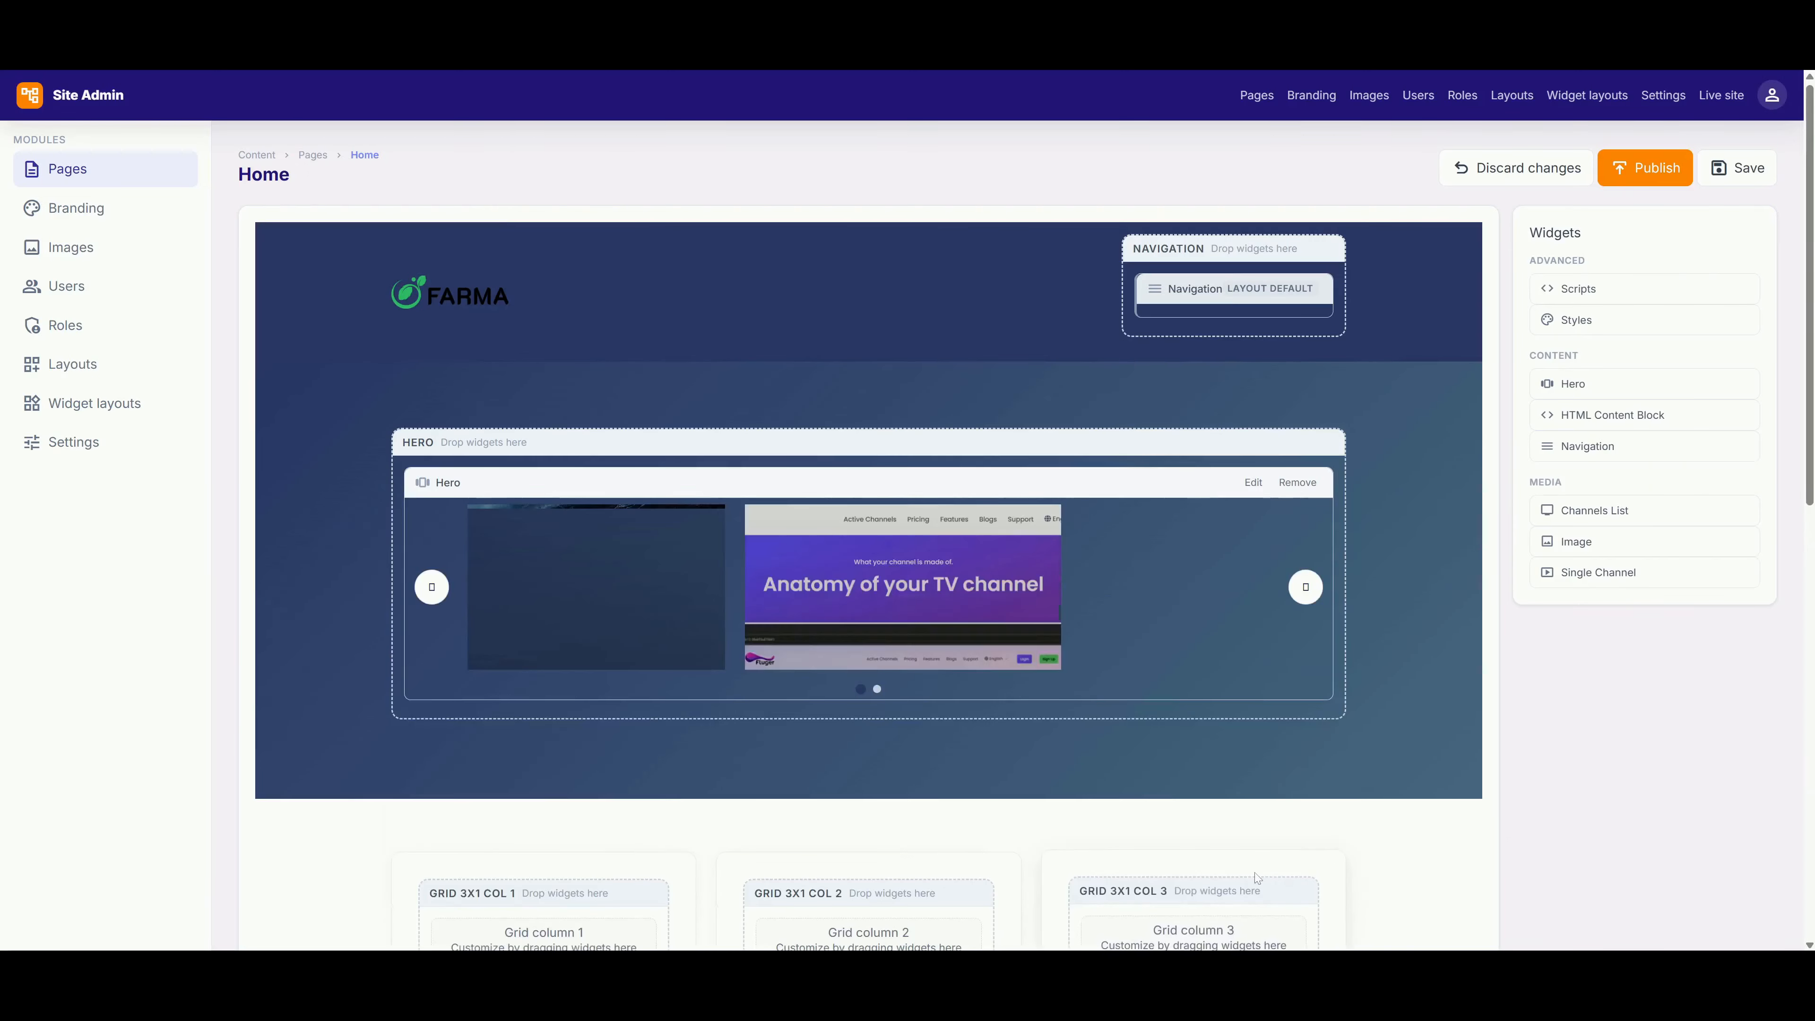
- Publish the Home page and view both hero slides on the refreshed live site
click(1643, 172)
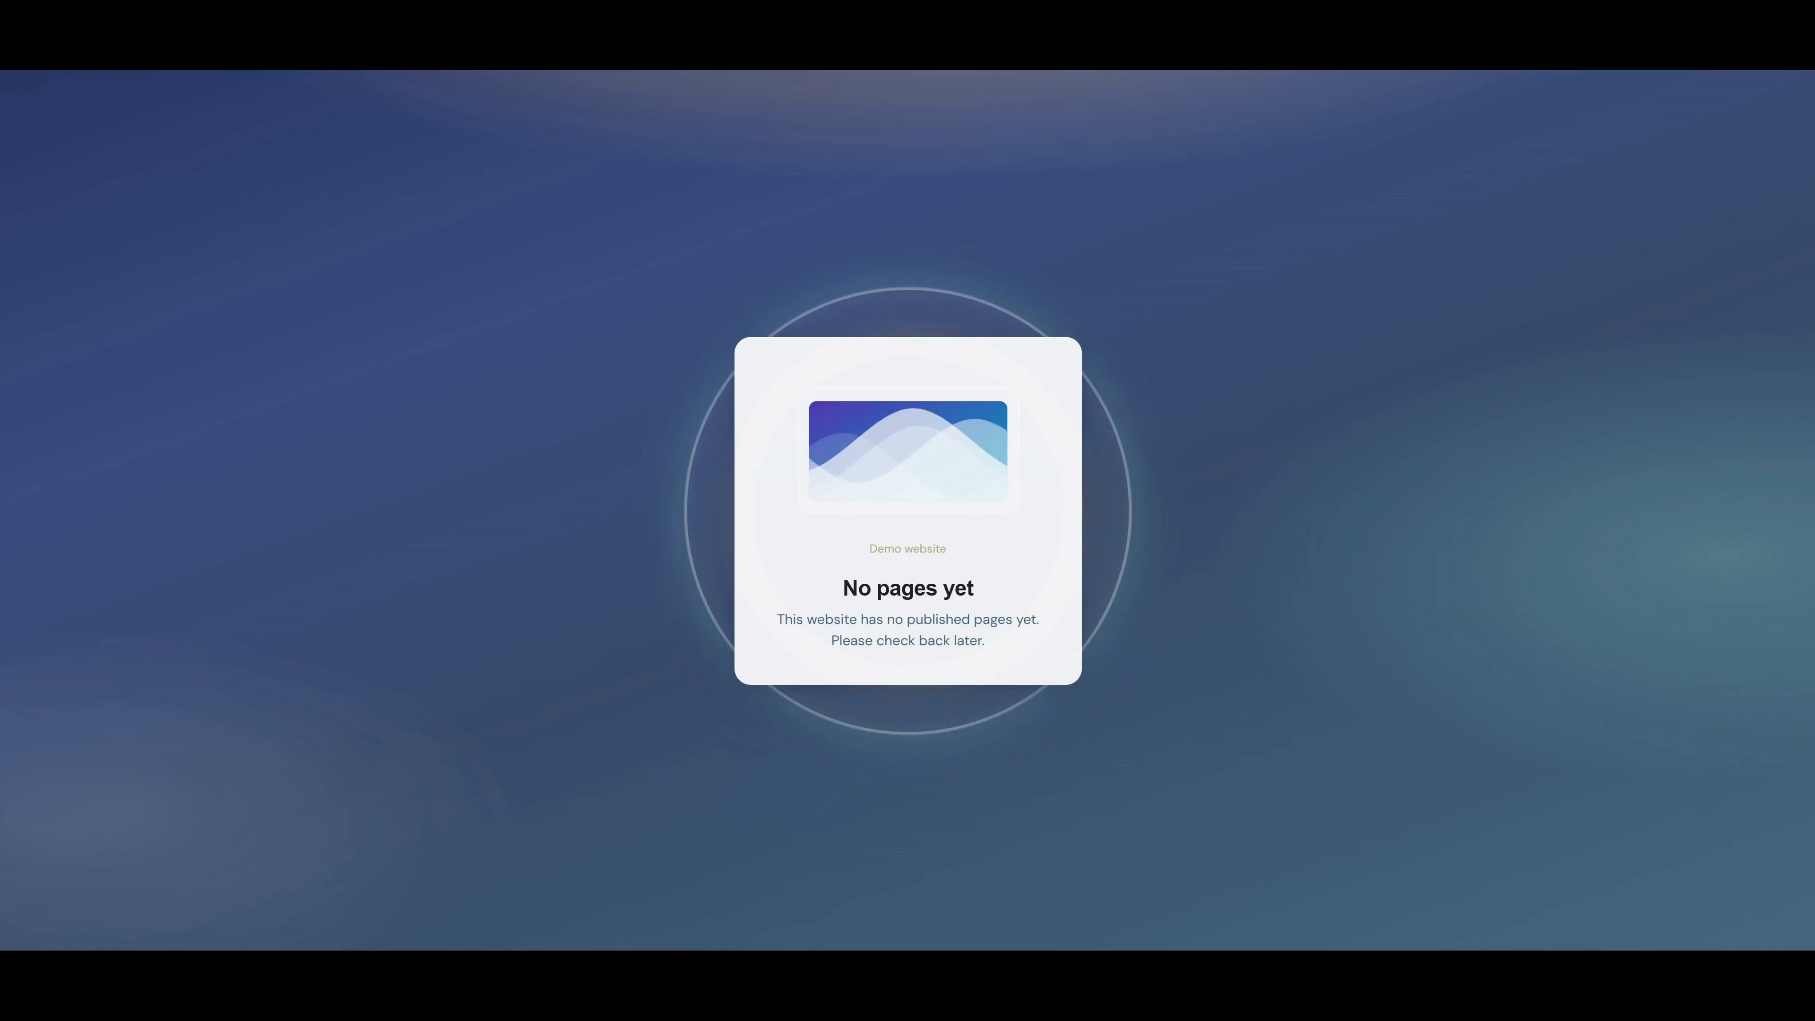
key(F5)
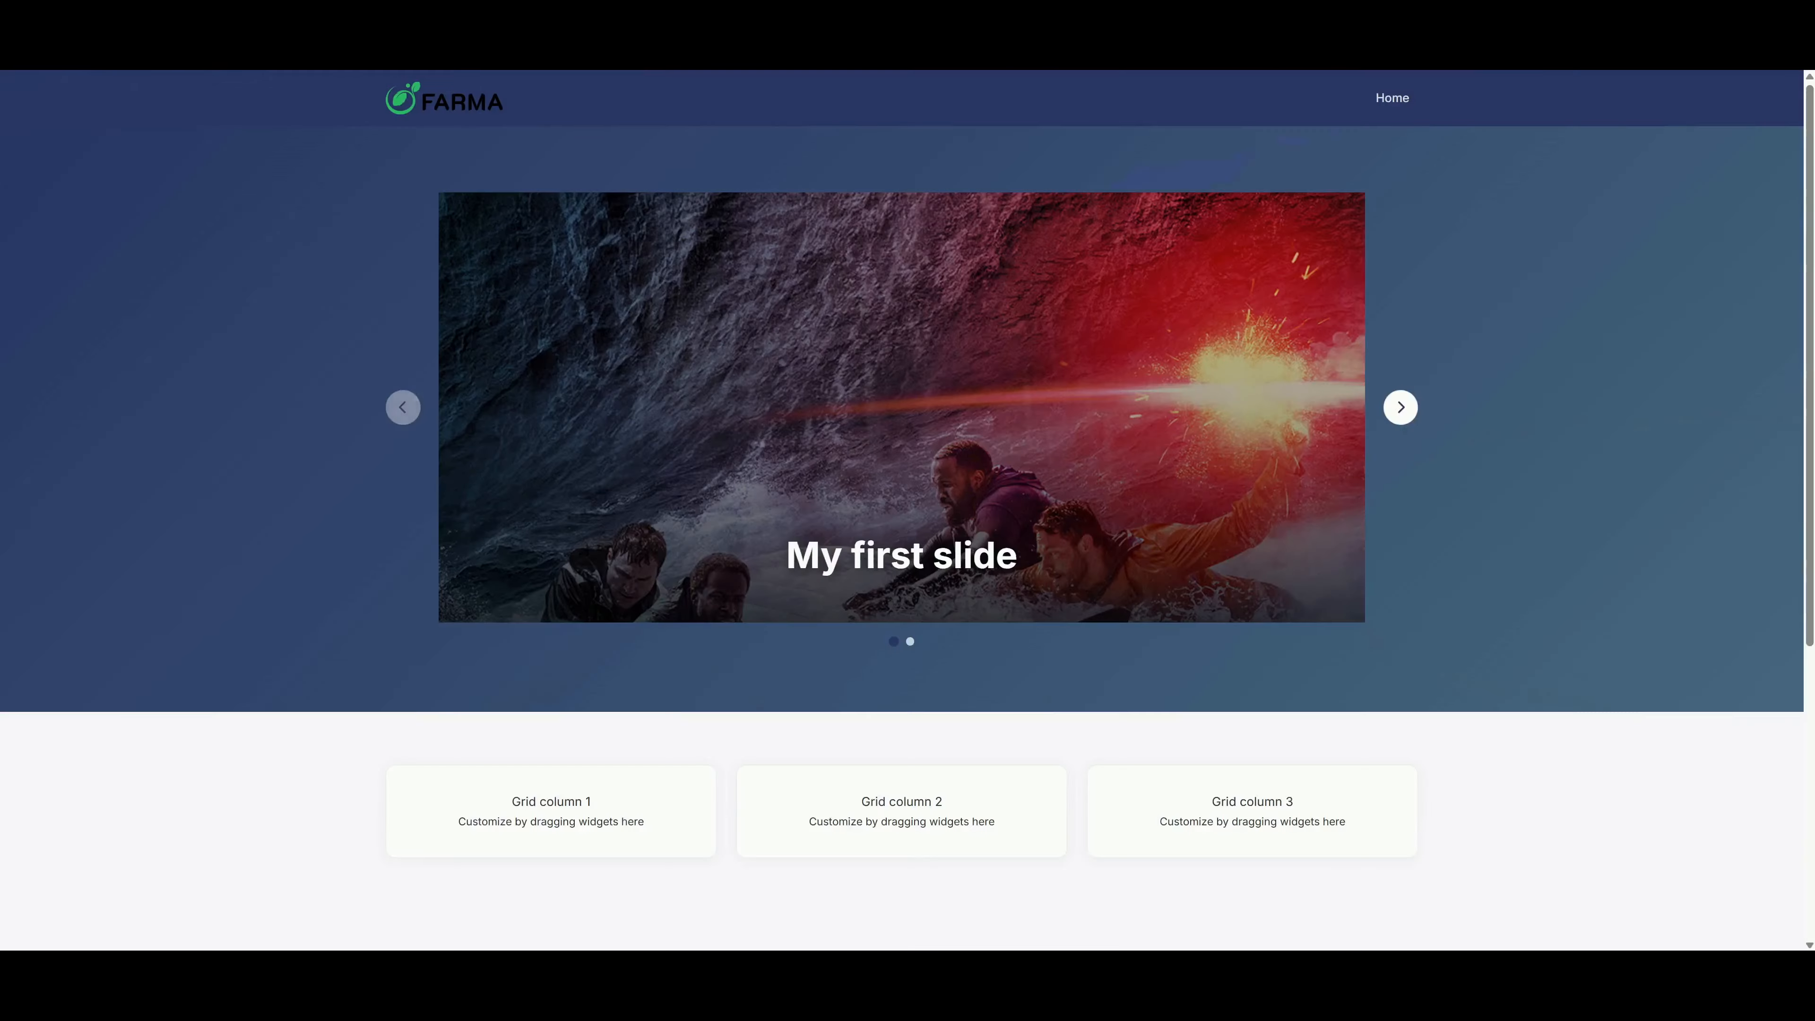
click(1399, 407)
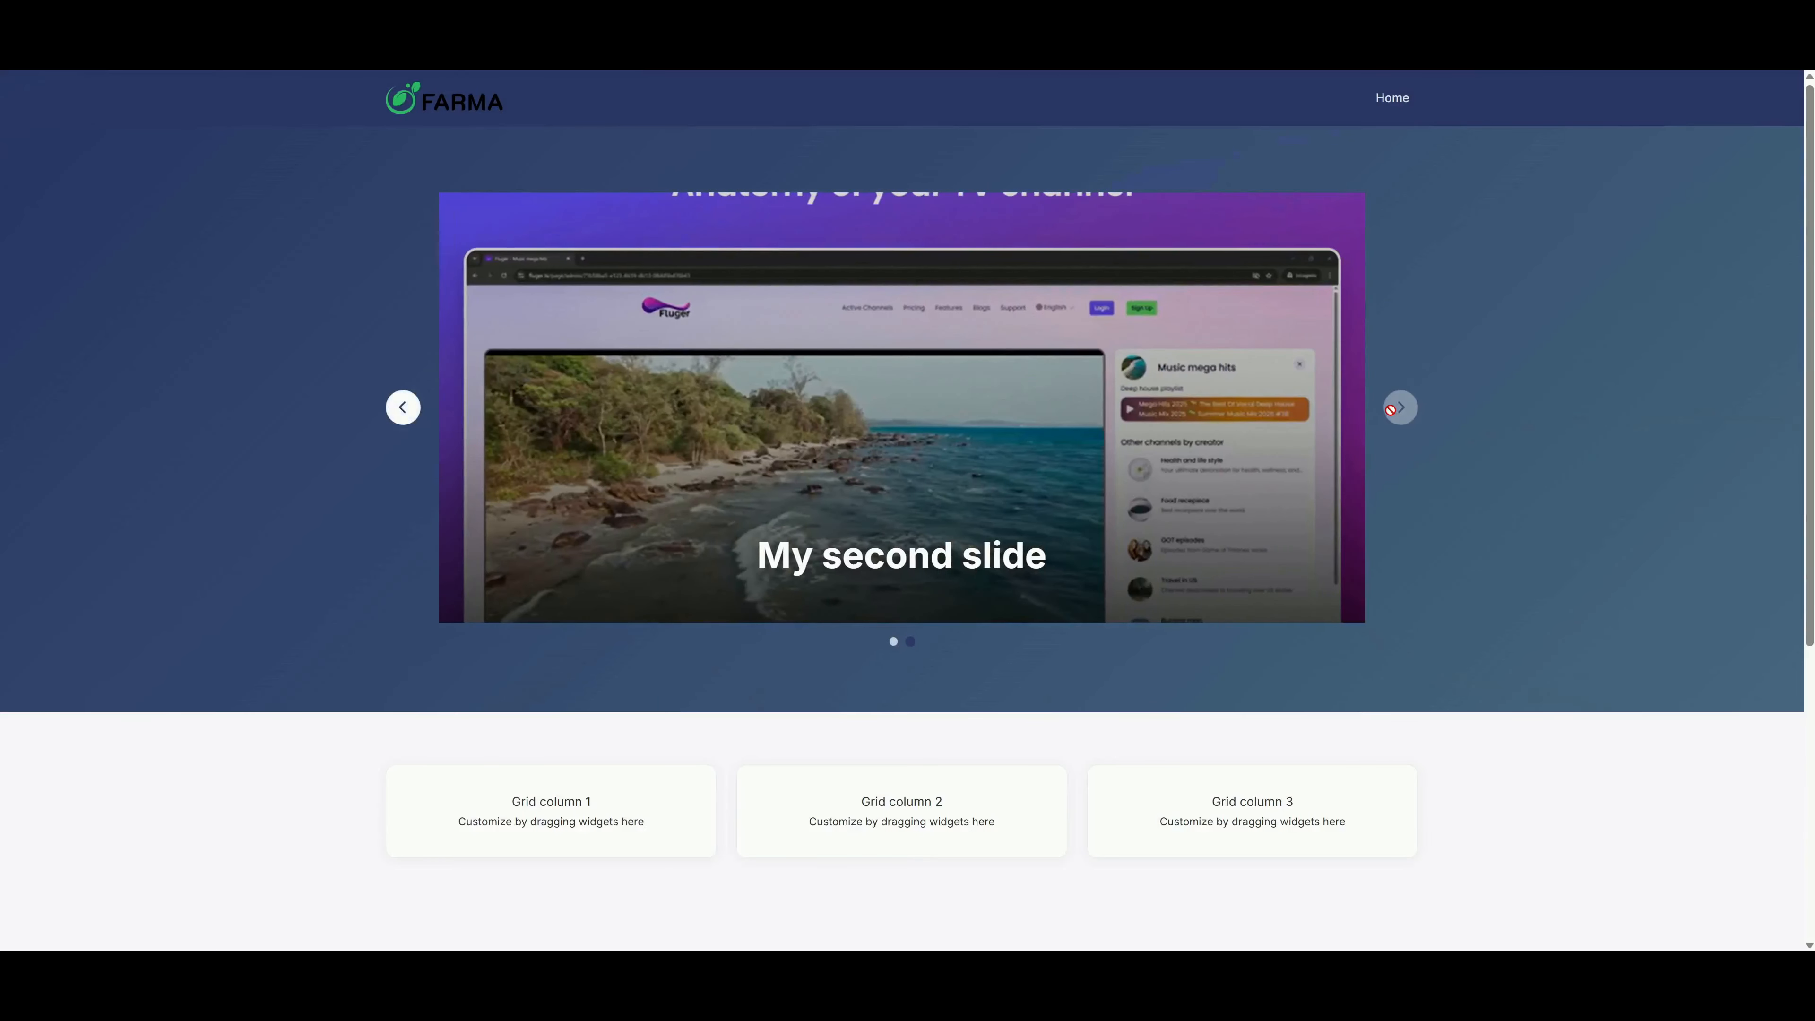
click(412, 407)
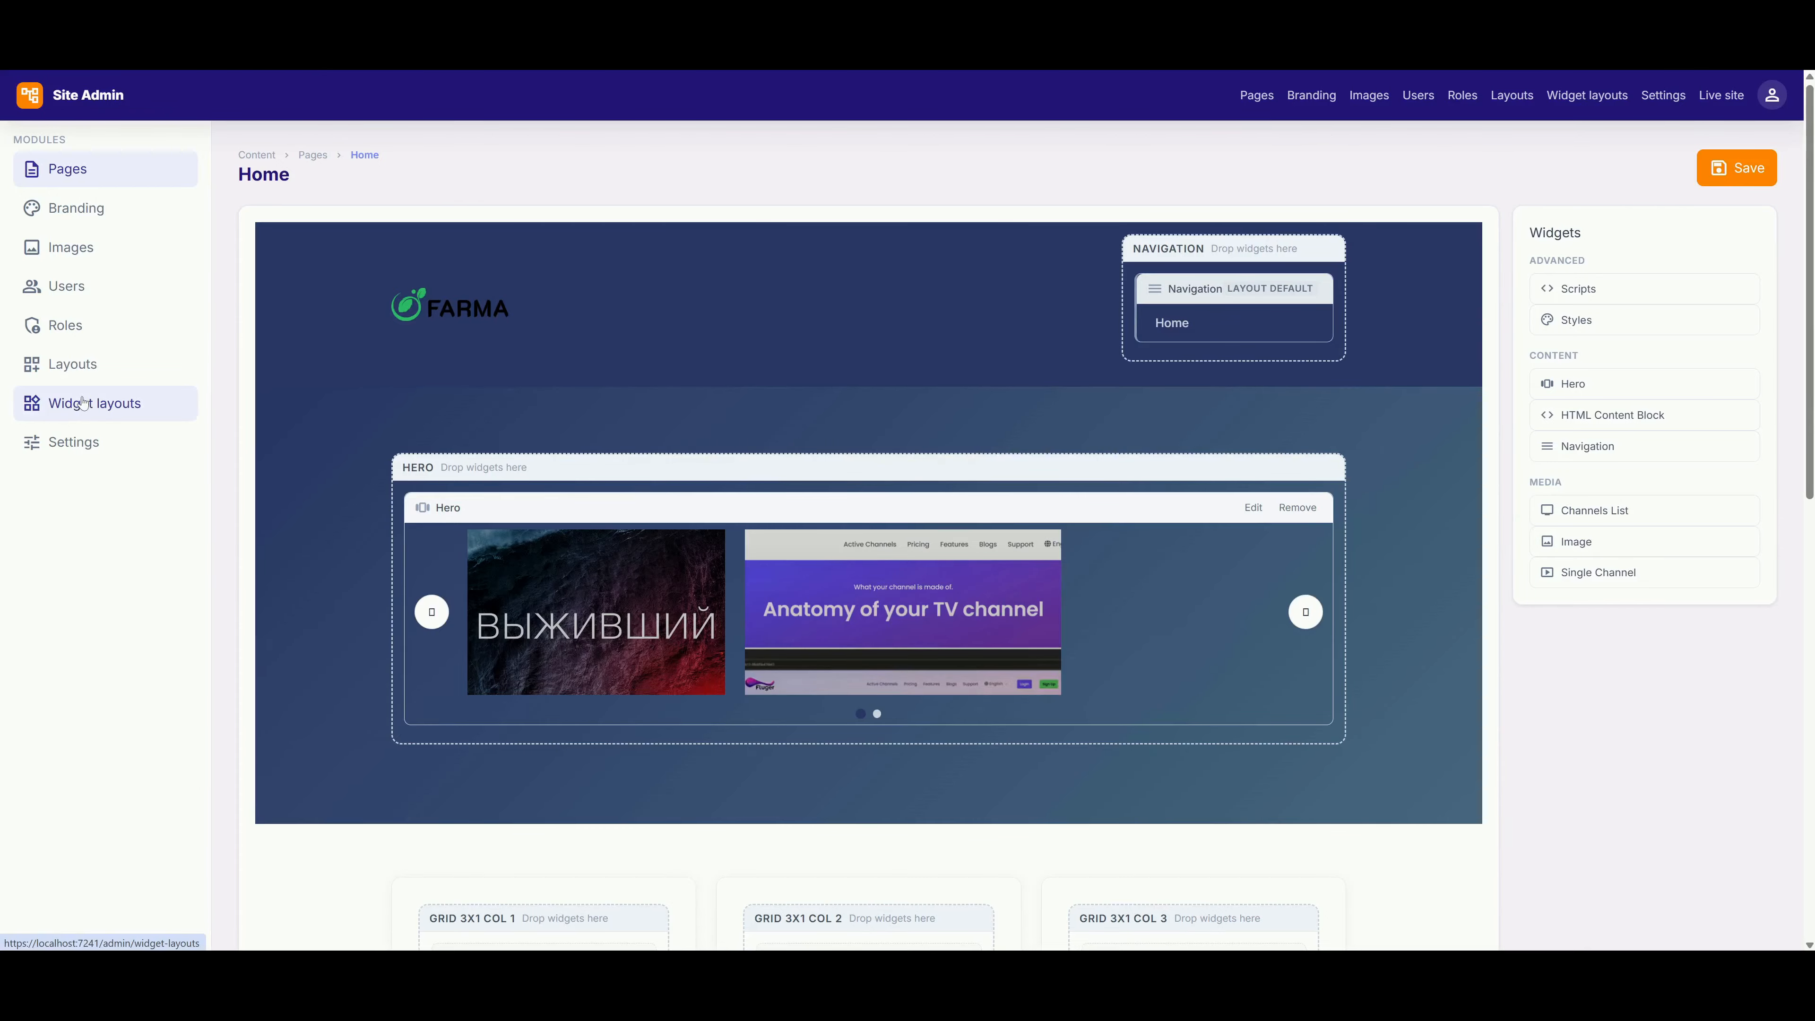
- Examine the Navigation widget's page options in the template layout, save it with All pages kept, and return to the page list
click(96, 361)
click(1255, 399)
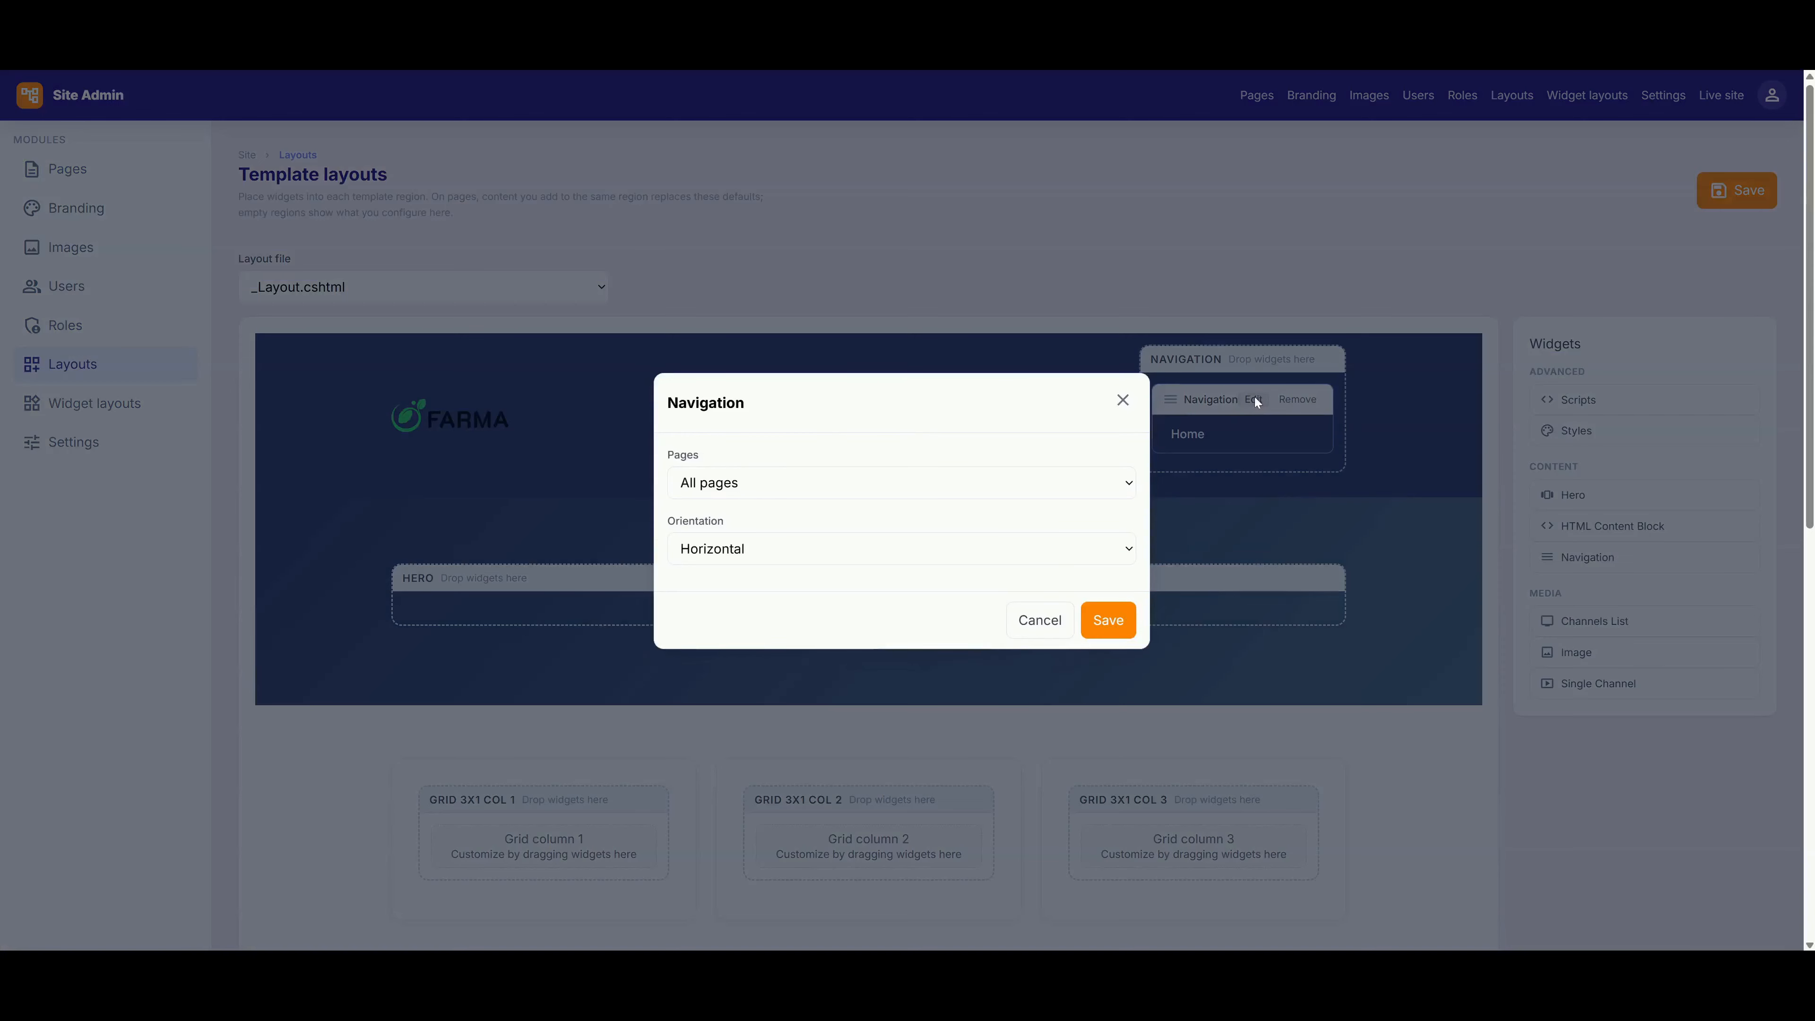
click(707, 482)
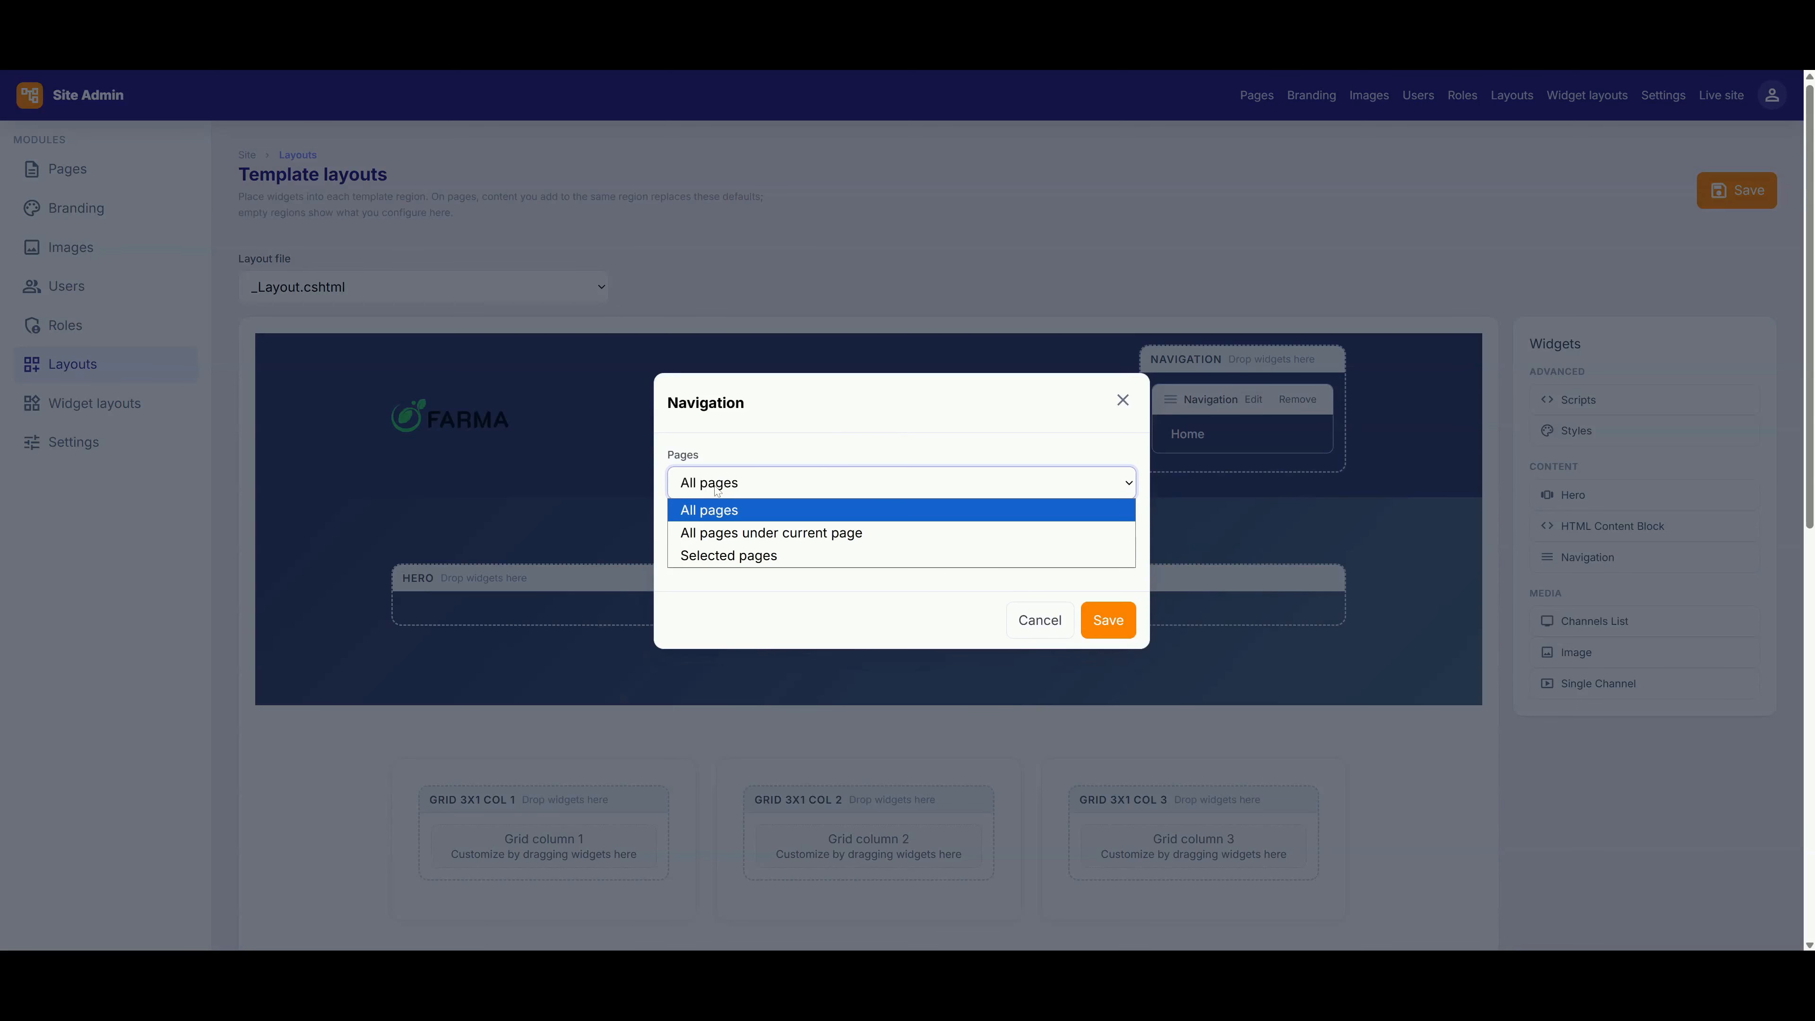
click(716, 489)
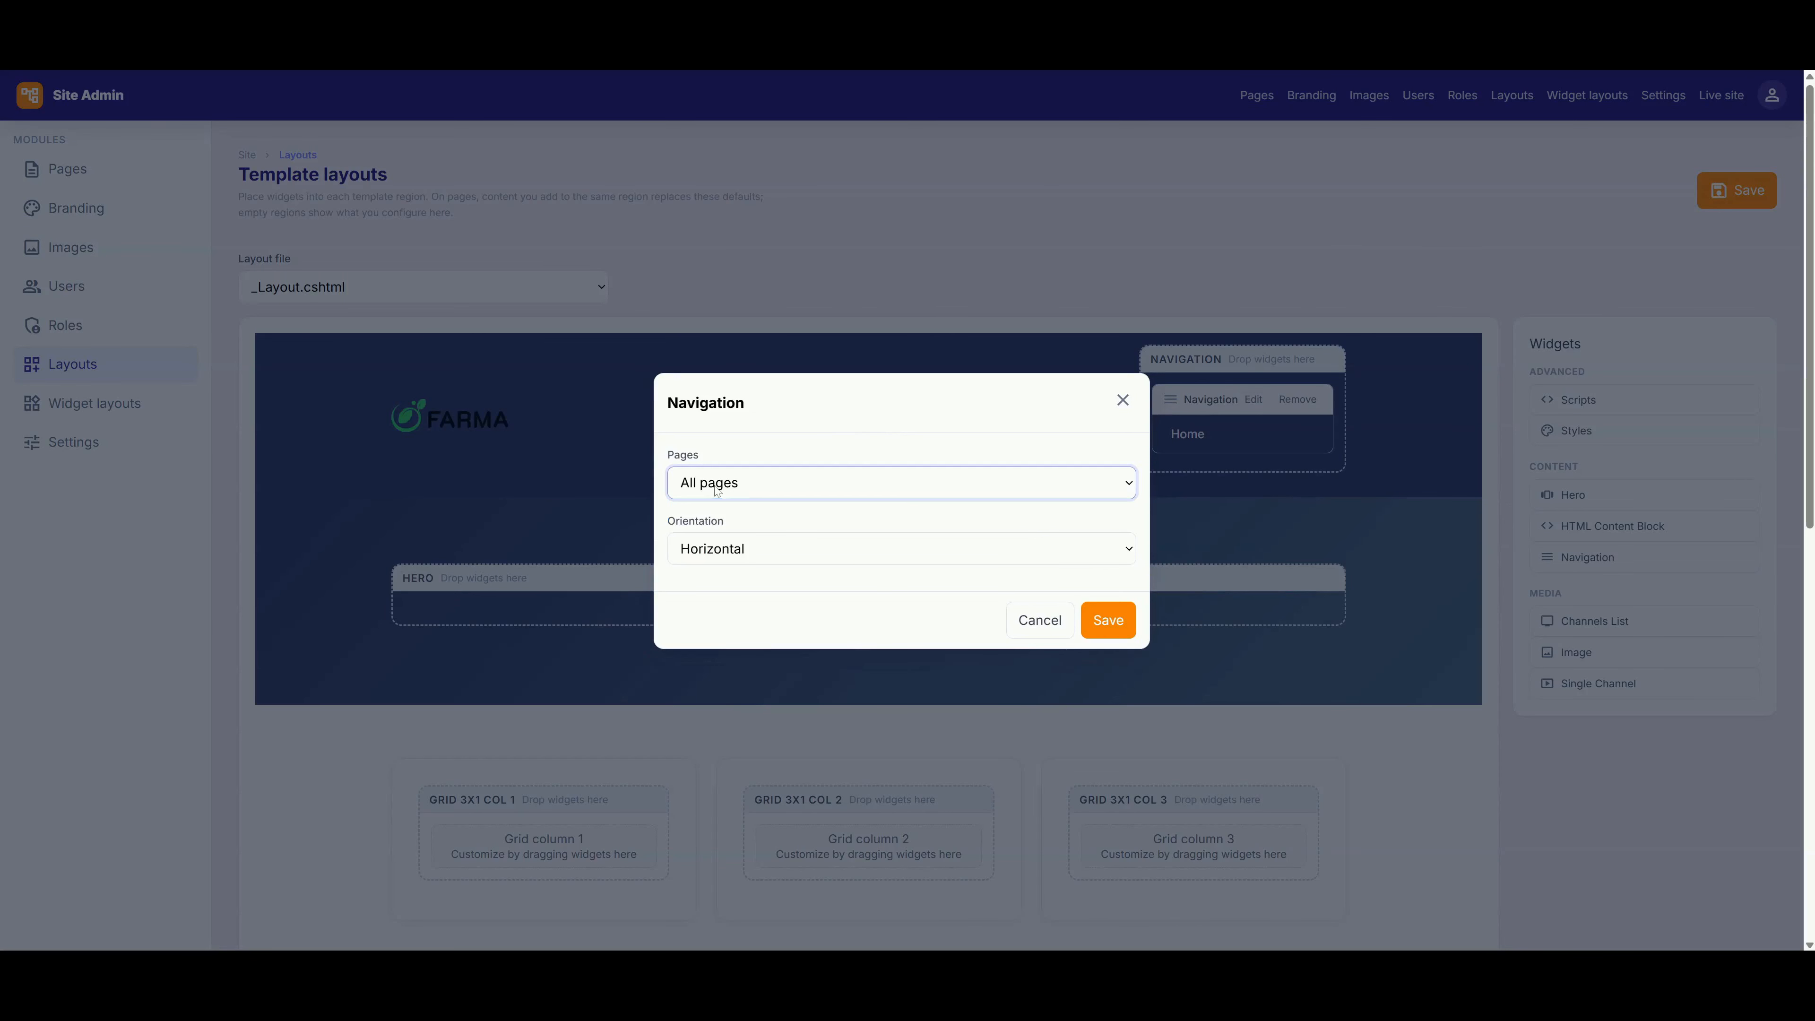
click(1107, 619)
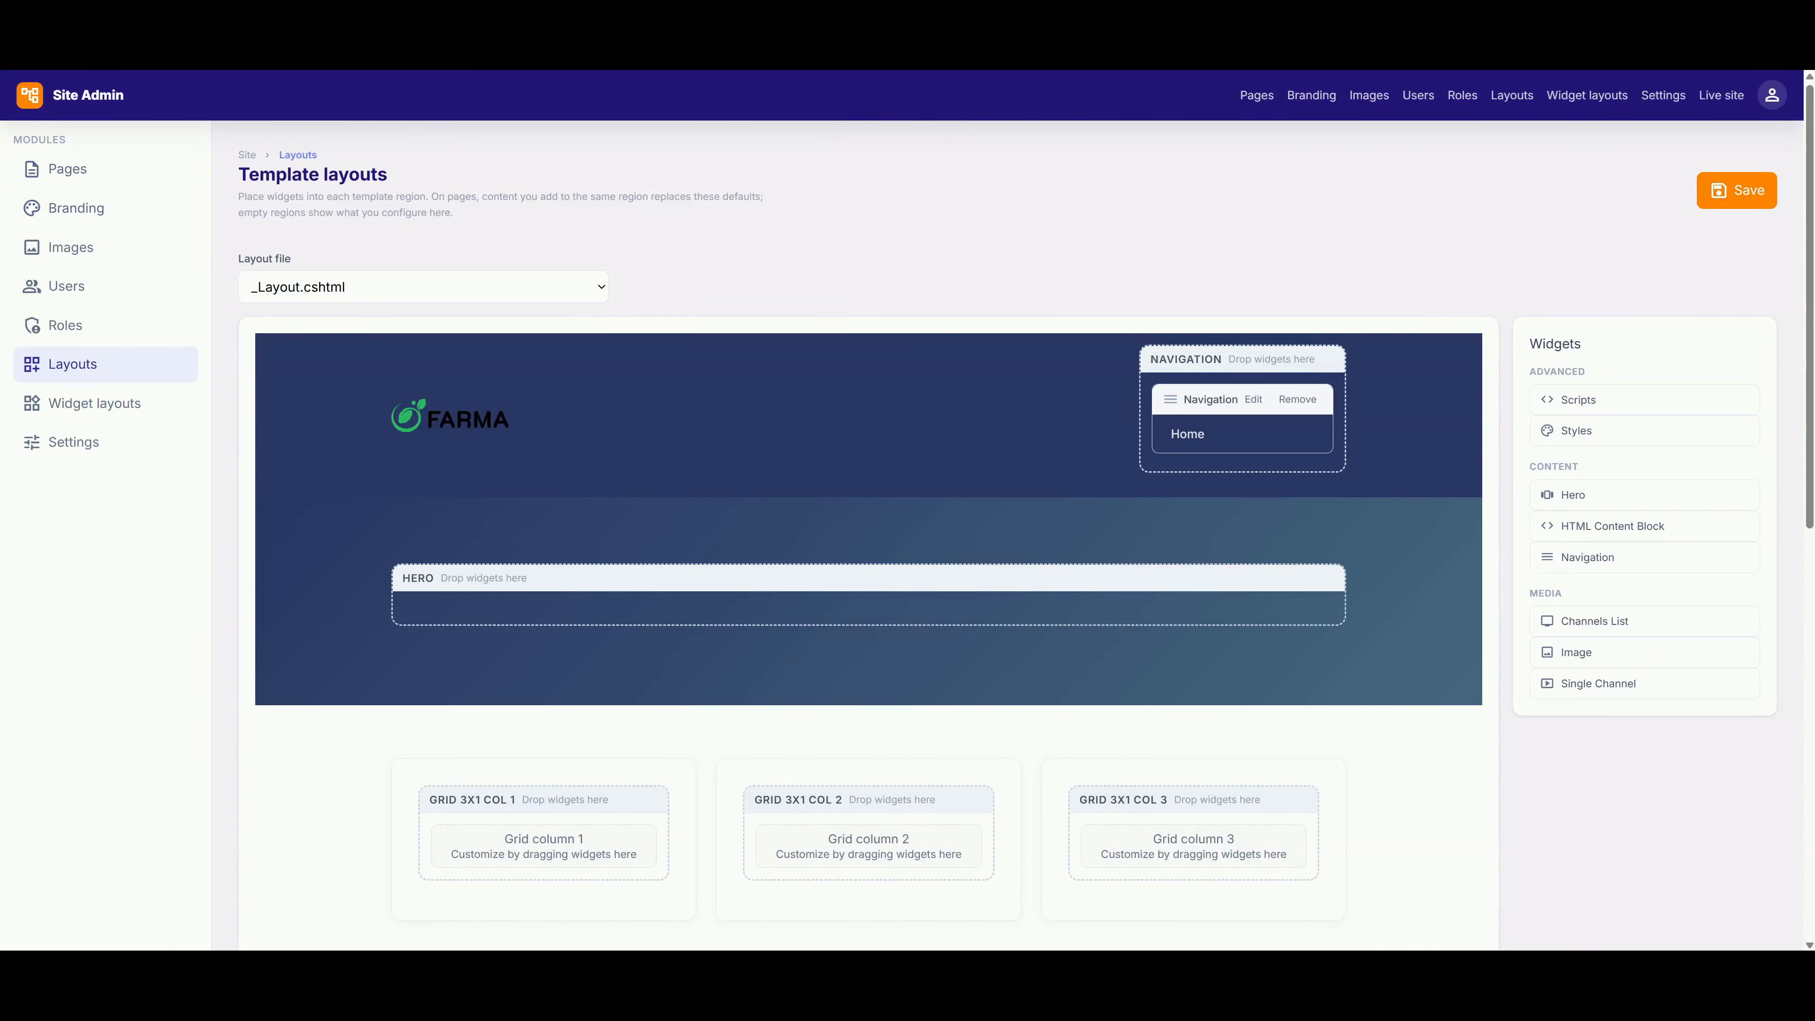
click(129, 171)
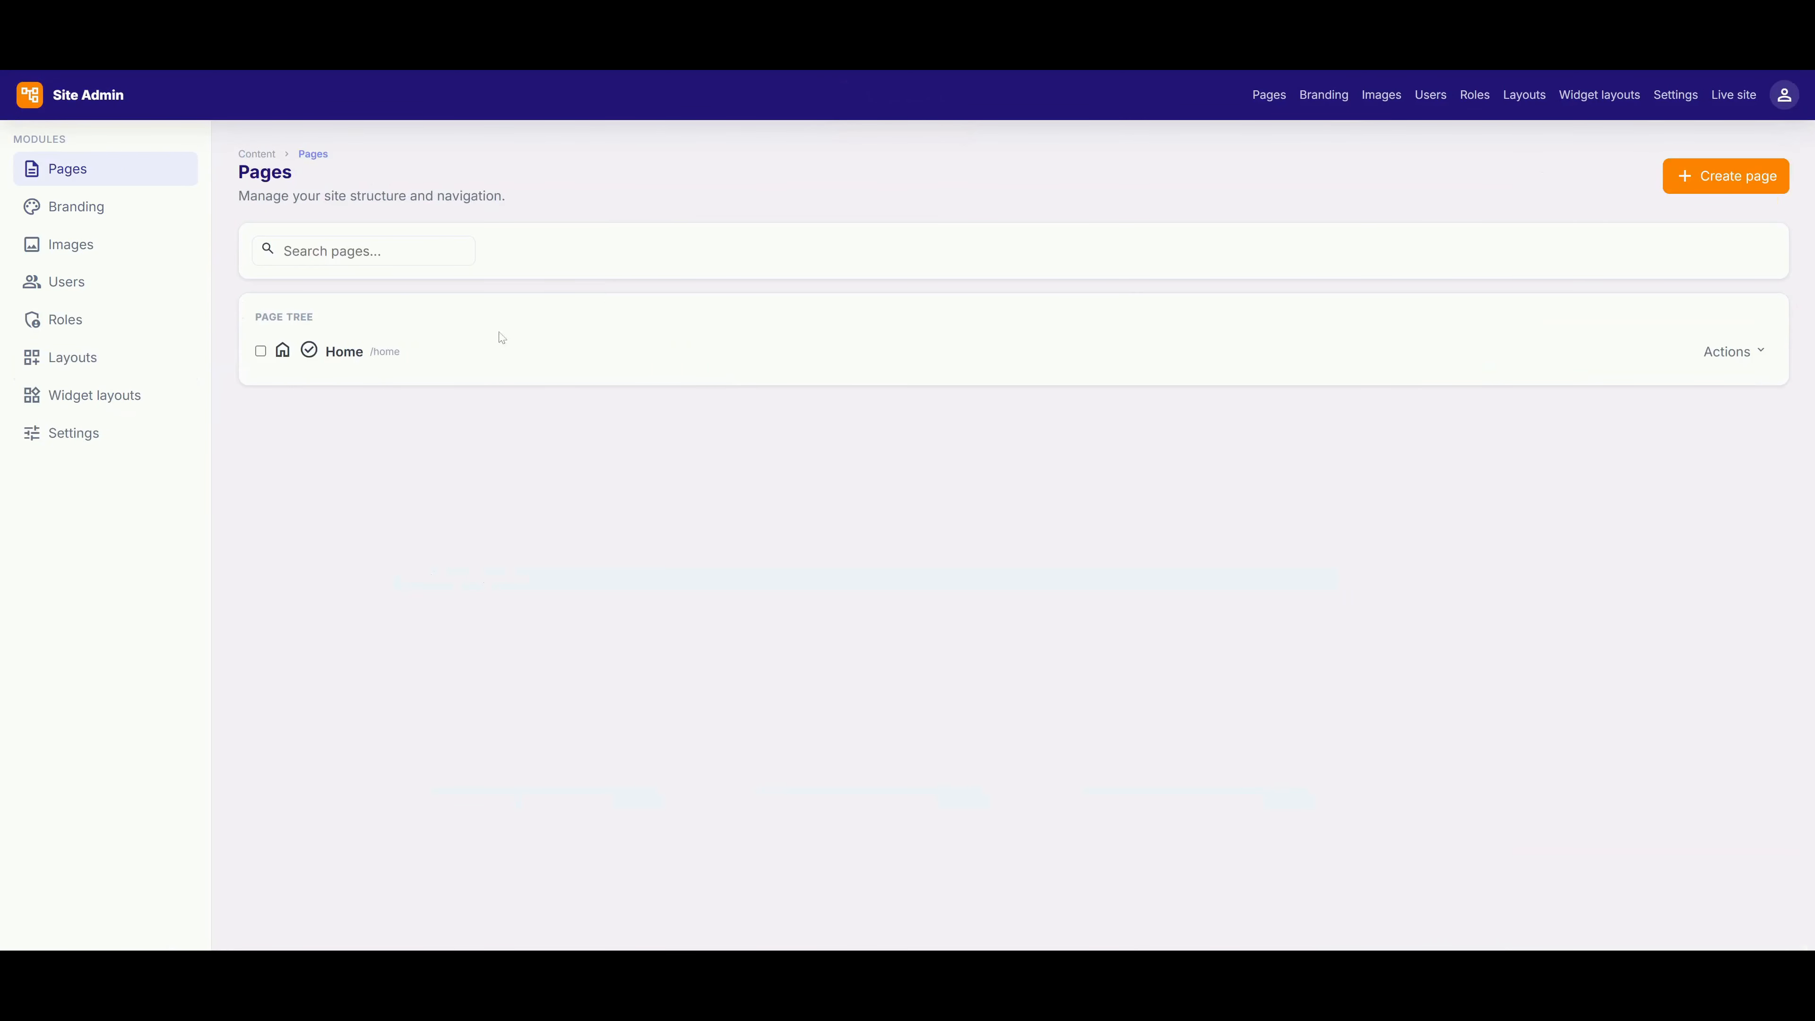